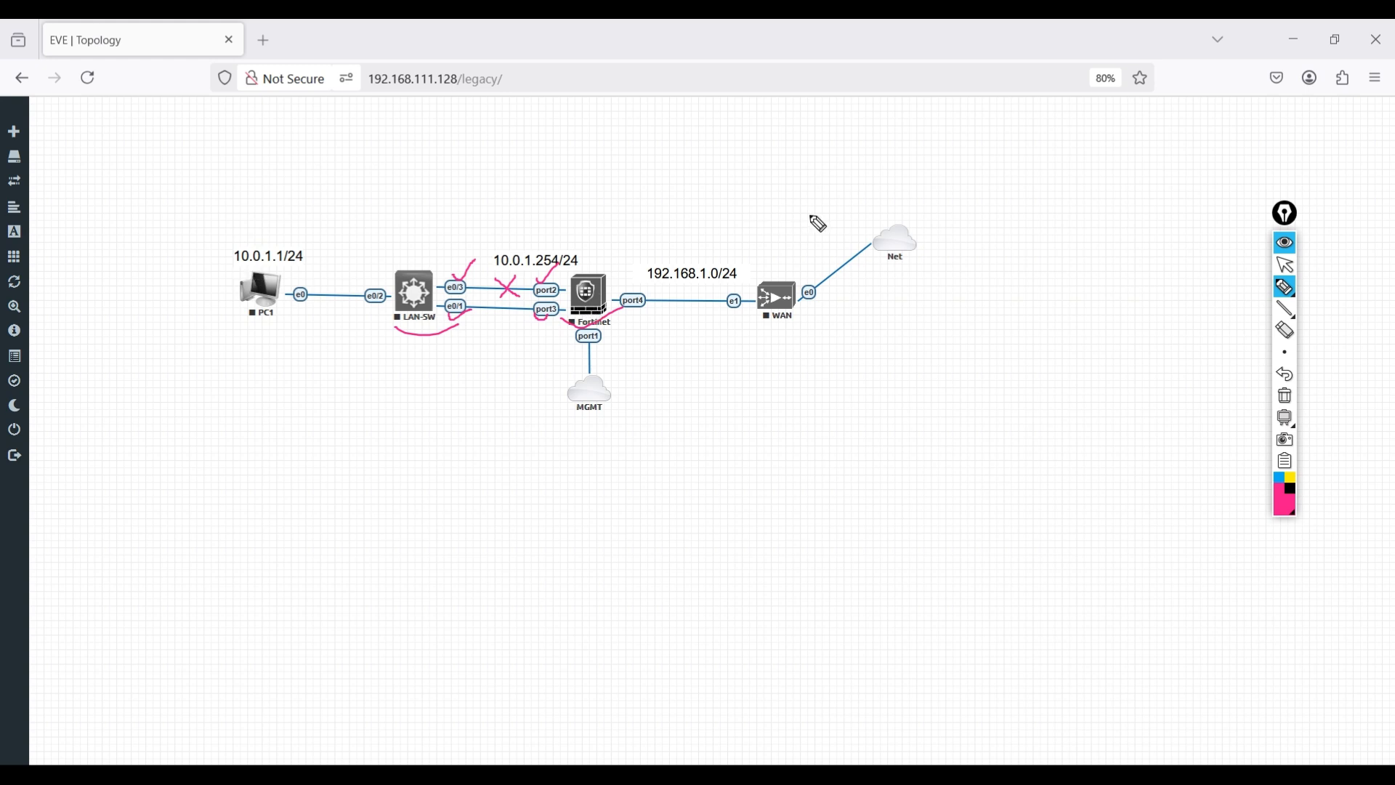
- Draw pink marks on the LAN-SW–FortiGate links, putting an X over the e0/3–port2 link
{"action": "mouse_move", "coordinate": [1295, 298]}
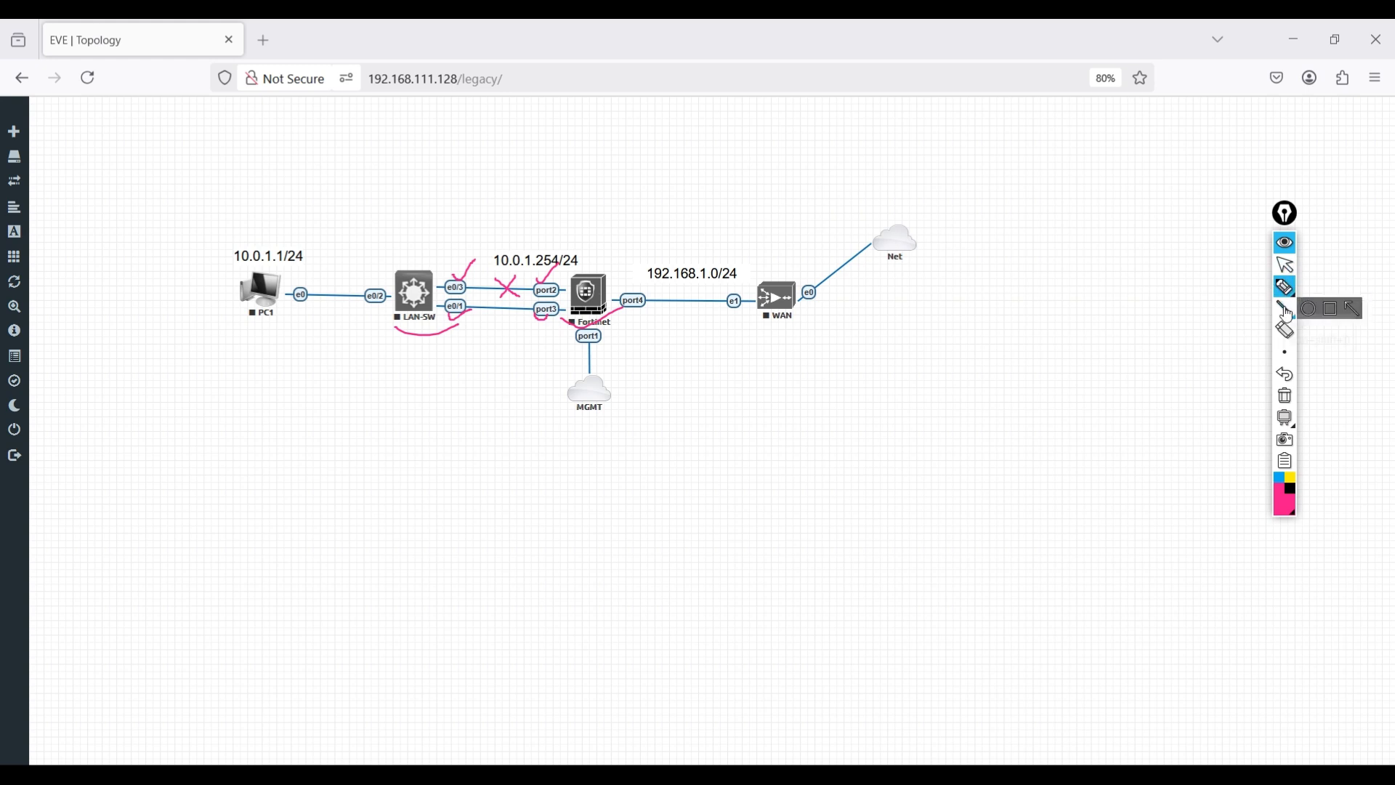
- Erase the pink annotations and start the WAN node
{"action": "left_click", "coordinate": [1286, 399]}
{"action": "left_click", "coordinate": [1286, 266]}
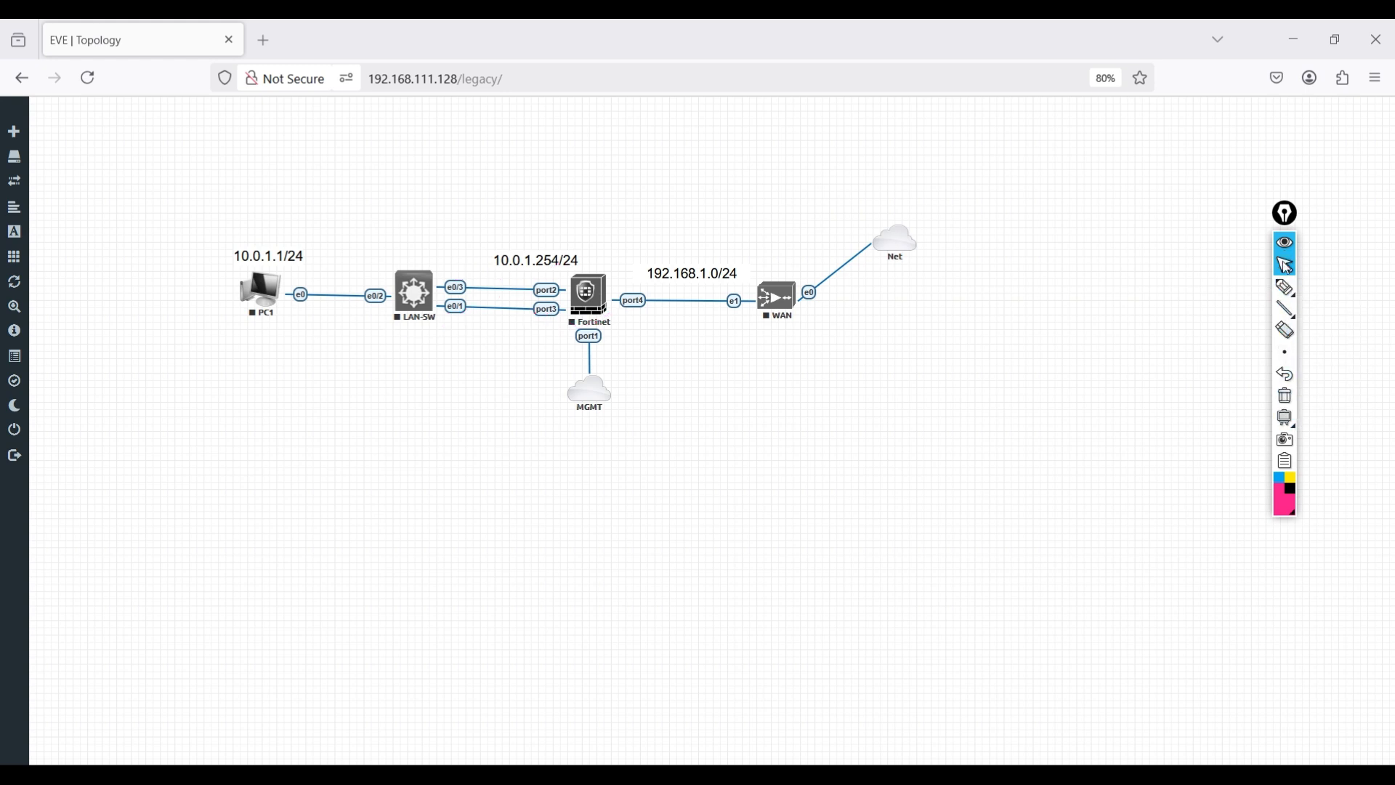
{"action": "left_click", "coordinate": [768, 301]}
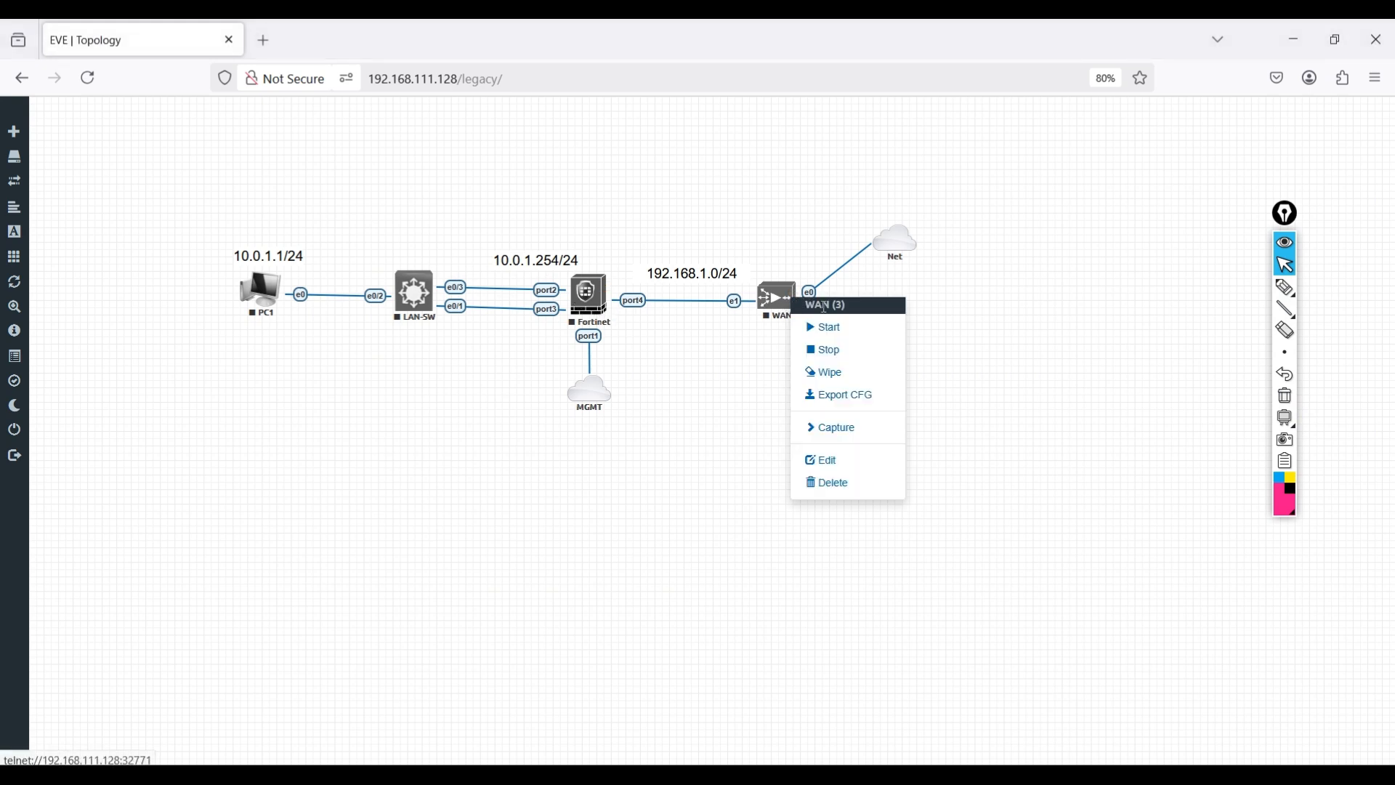
{"action": "left_click", "coordinate": [839, 333]}
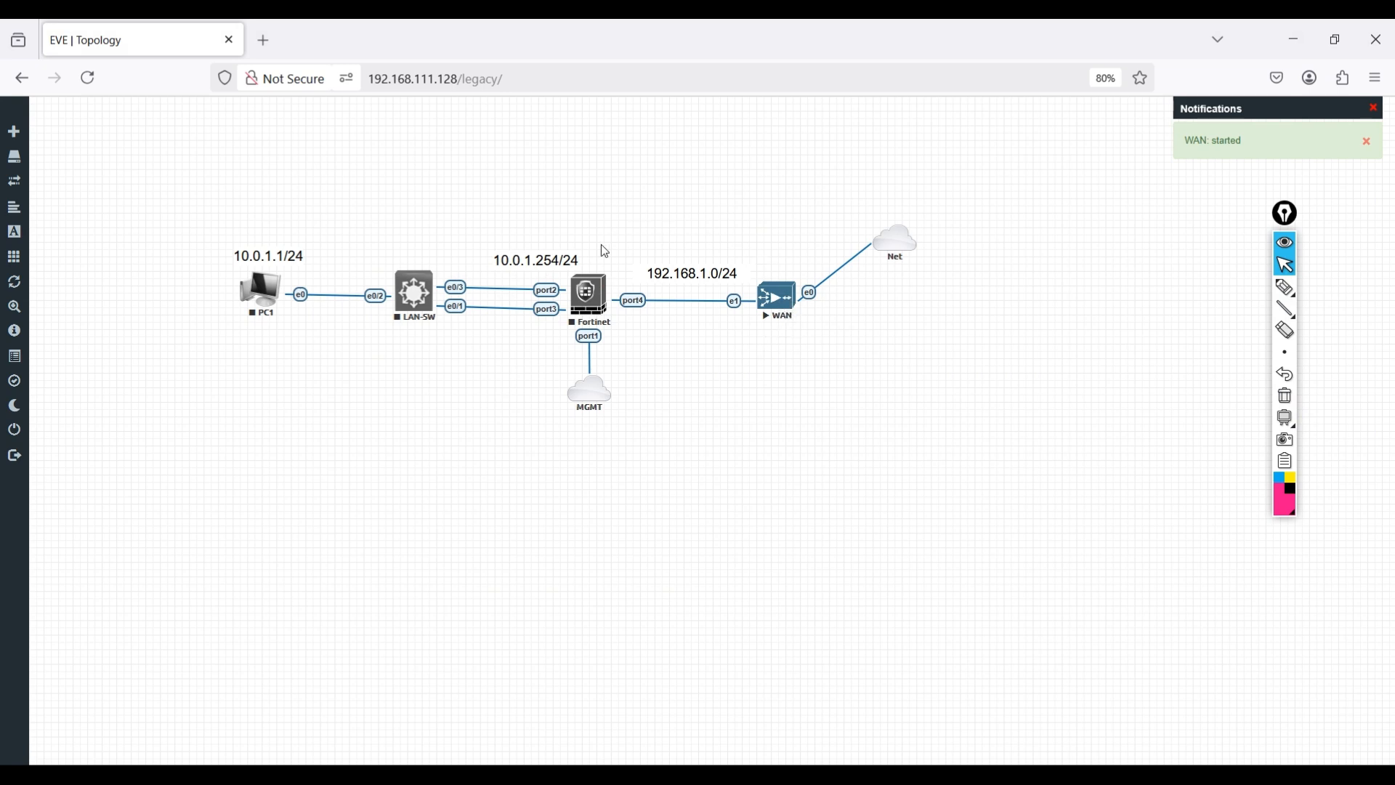
- Start the Fortinet and LAN-SW nodes and open a LAN-SW console session
{"action": "left_click", "coordinate": [590, 300]}
{"action": "left_click", "coordinate": [619, 328]}
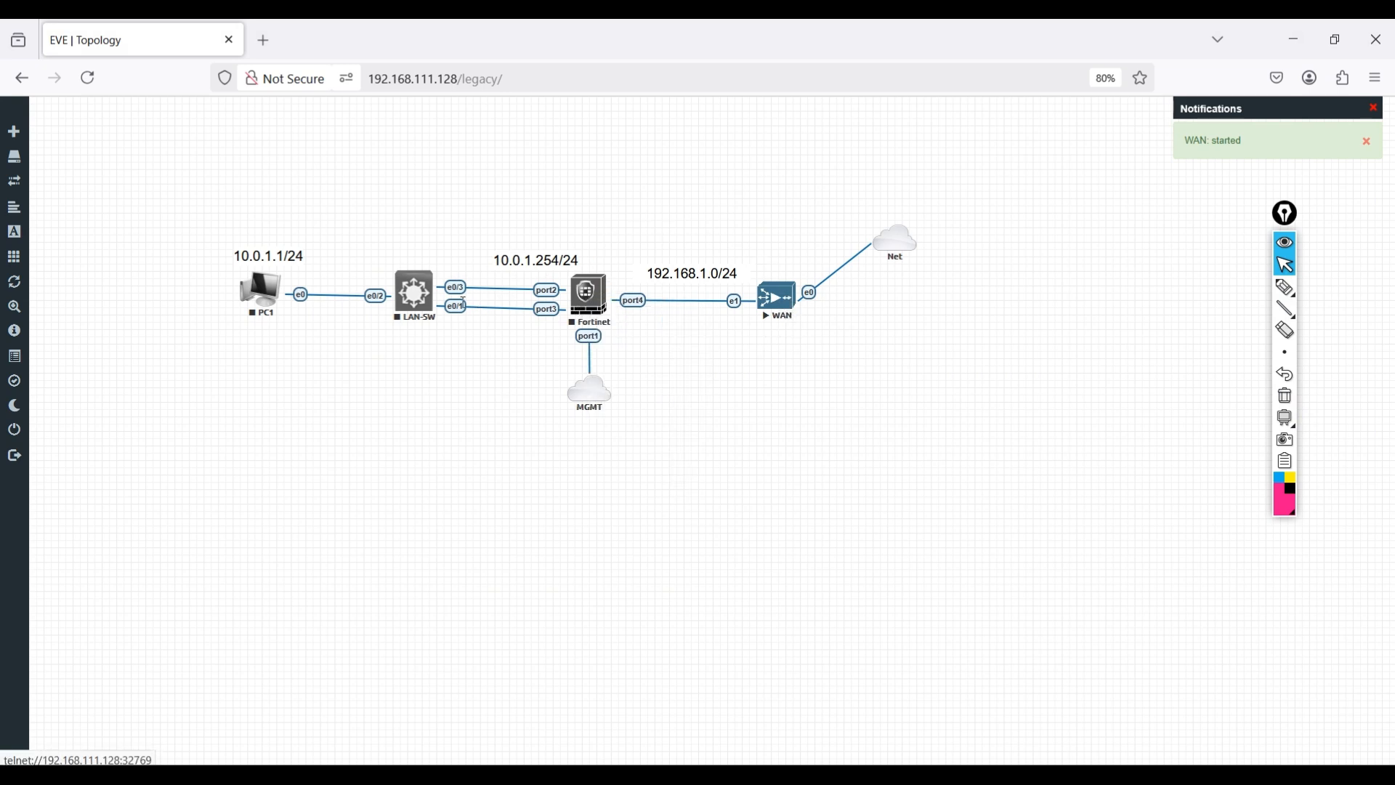
{"action": "left_click", "coordinate": [414, 296]}
{"action": "left_click", "coordinate": [452, 327]}
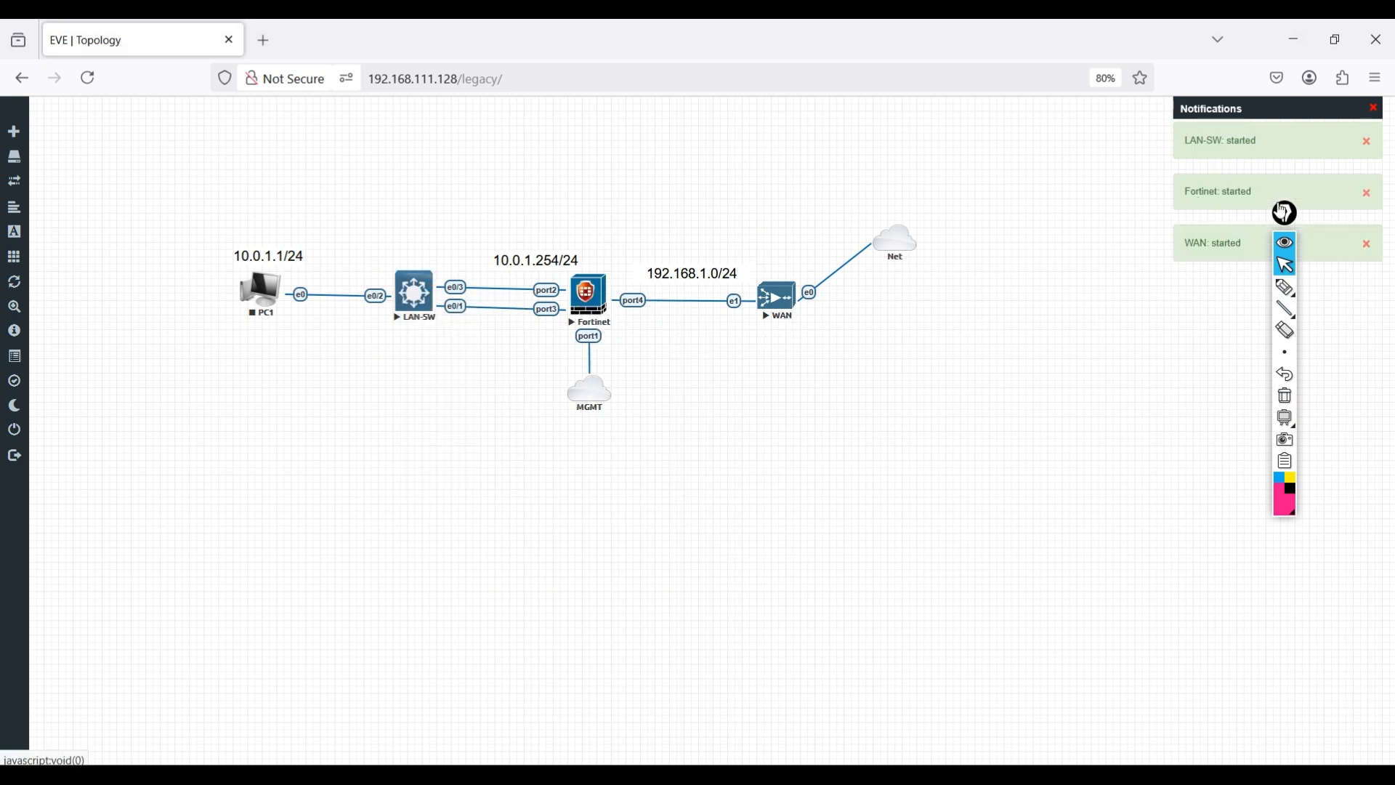
{"action": "left_click", "coordinate": [438, 324]}
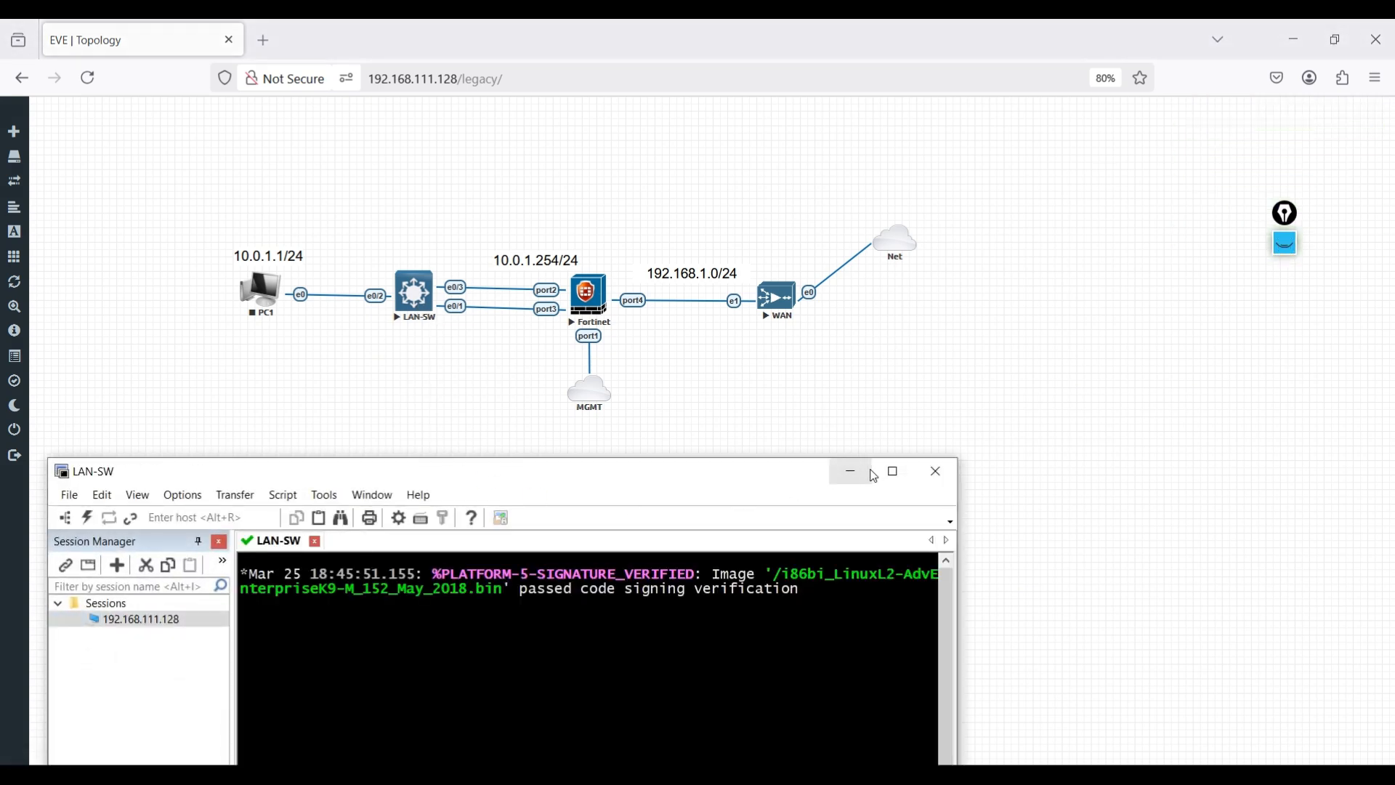
- On LAN-SW, enter privileged mode with en and run show ip int br
{"action": "left_click", "coordinate": [893, 471]}
{"action": "left_click", "coordinate": [1304, 26]}
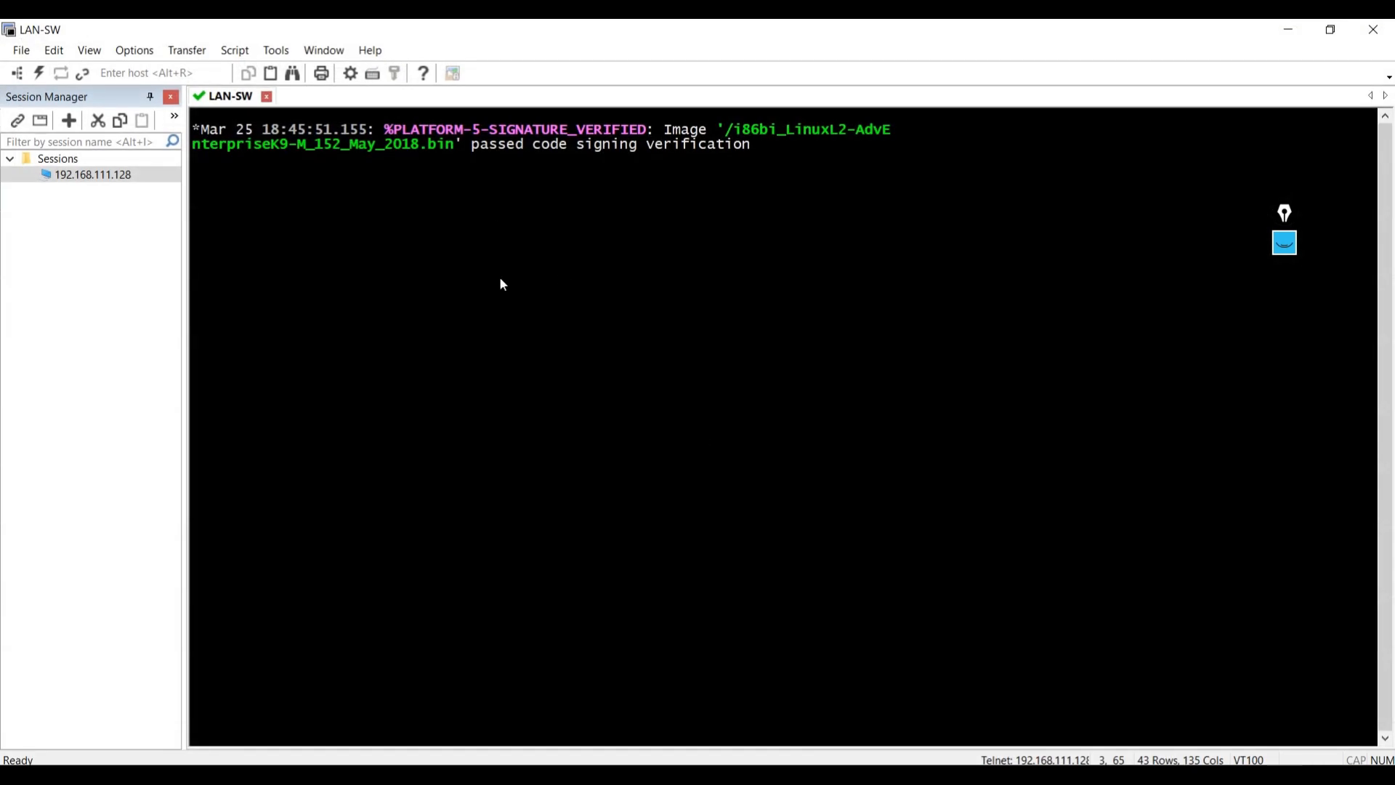
{"action": "key", "text": "Return"}
{"action": "key", "text": "Return"}
{"action": "key", "text": "Return"}
{"action": "key", "text": "Return"}
{"action": "key", "text": "Return"}
{"action": "type", "text": "en"}
{"action": "key", "text": "Return"}
{"action": "type", "text": "show "}
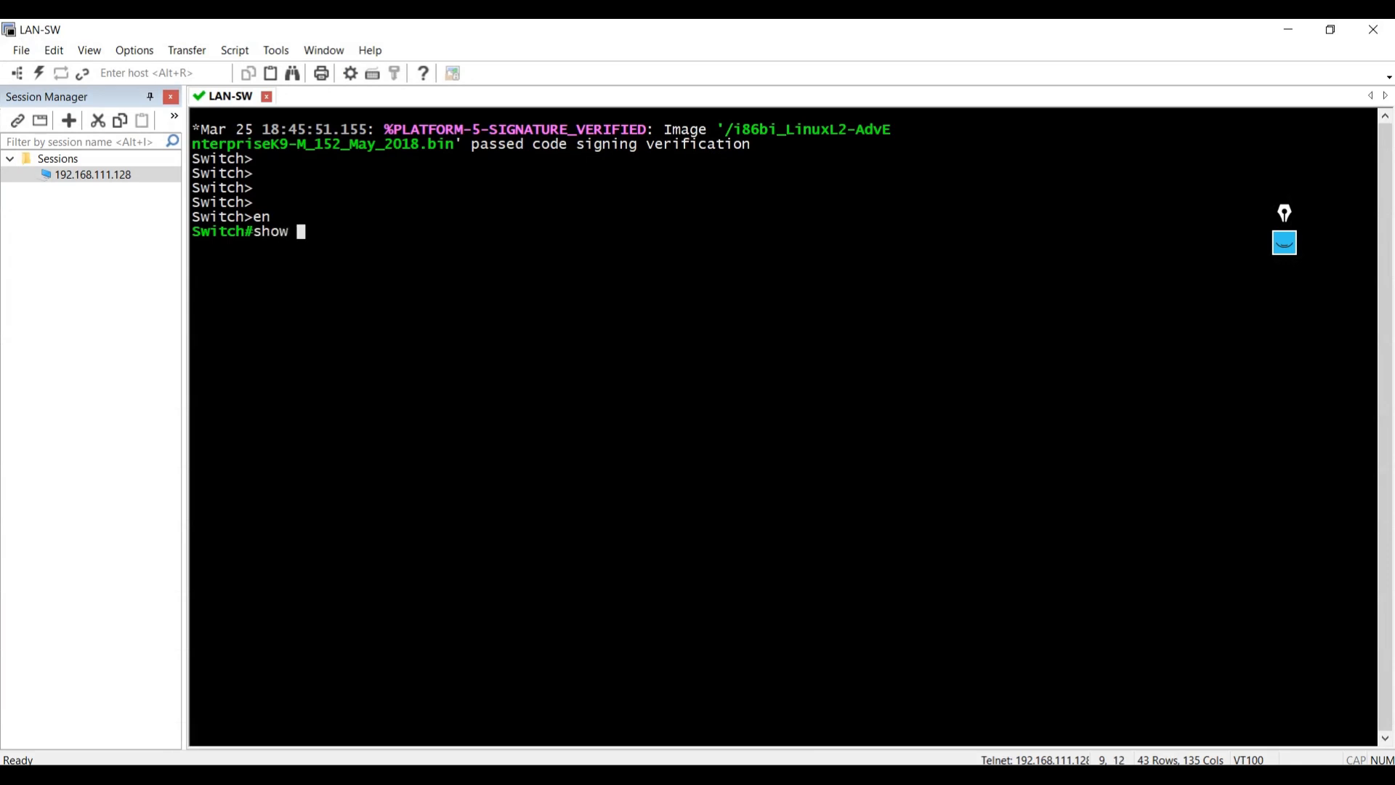
{"action": "type", "text": "ip int br"}
{"action": "key", "text": "Return"}
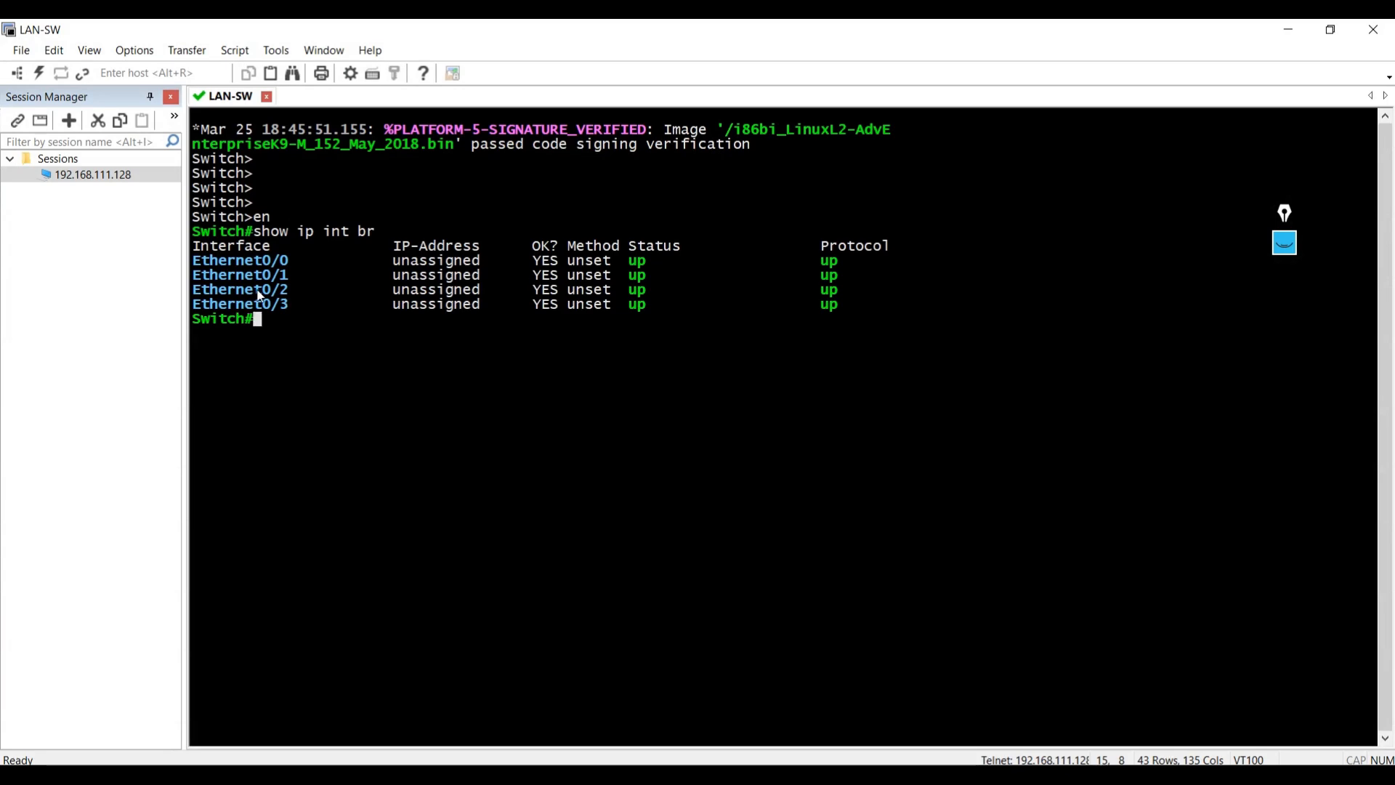
- Compare the topology with the interface list, highlighting Ethernet0/3 and Ethernet0/1 as up
{"action": "key", "text": "alt+Tab"}
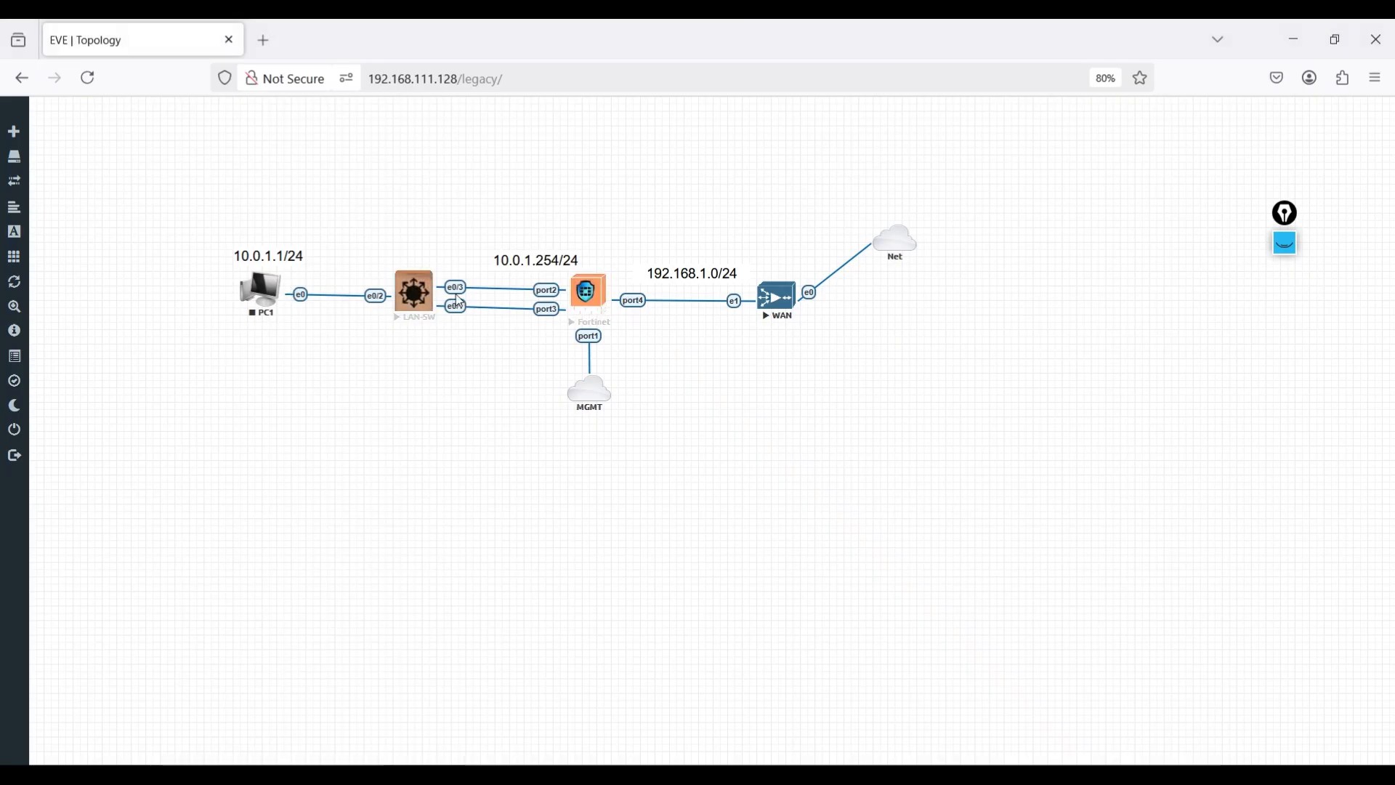
{"action": "key", "text": "alt+Tab"}
{"action": "left_click", "coordinate": [288, 305]}
{"action": "left_click_drag", "start_coordinate": [290, 277], "coordinate": [263, 278]}
- Run show vlan br to confirm Ethernet0/0–0/3 sit in default VLAN 1
{"action": "type", "text": "show ip"}
{"action": "key", "text": "BackSpace"}
{"action": "key", "text": "Left"}
{"action": "type", "text": "vlan br"}
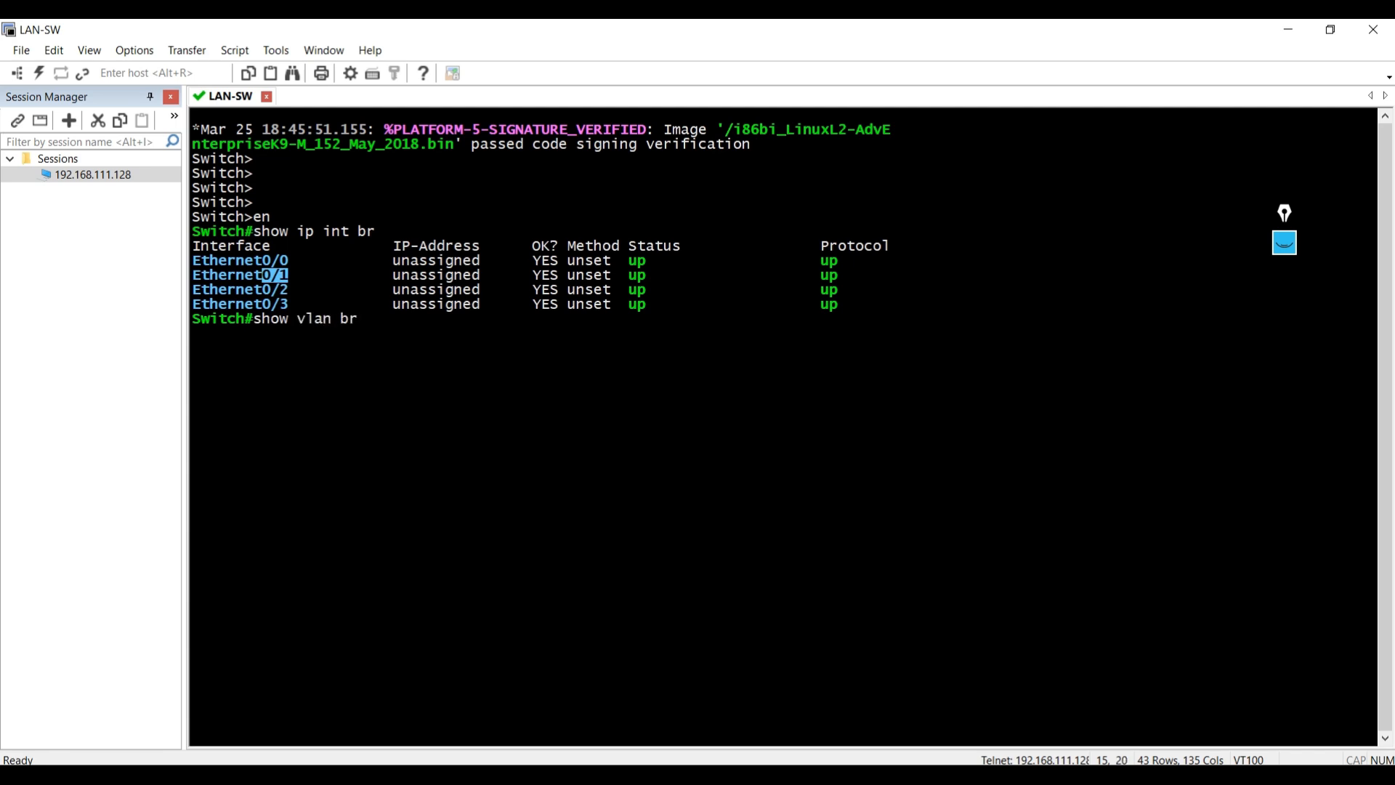
{"action": "key", "text": "Return"}
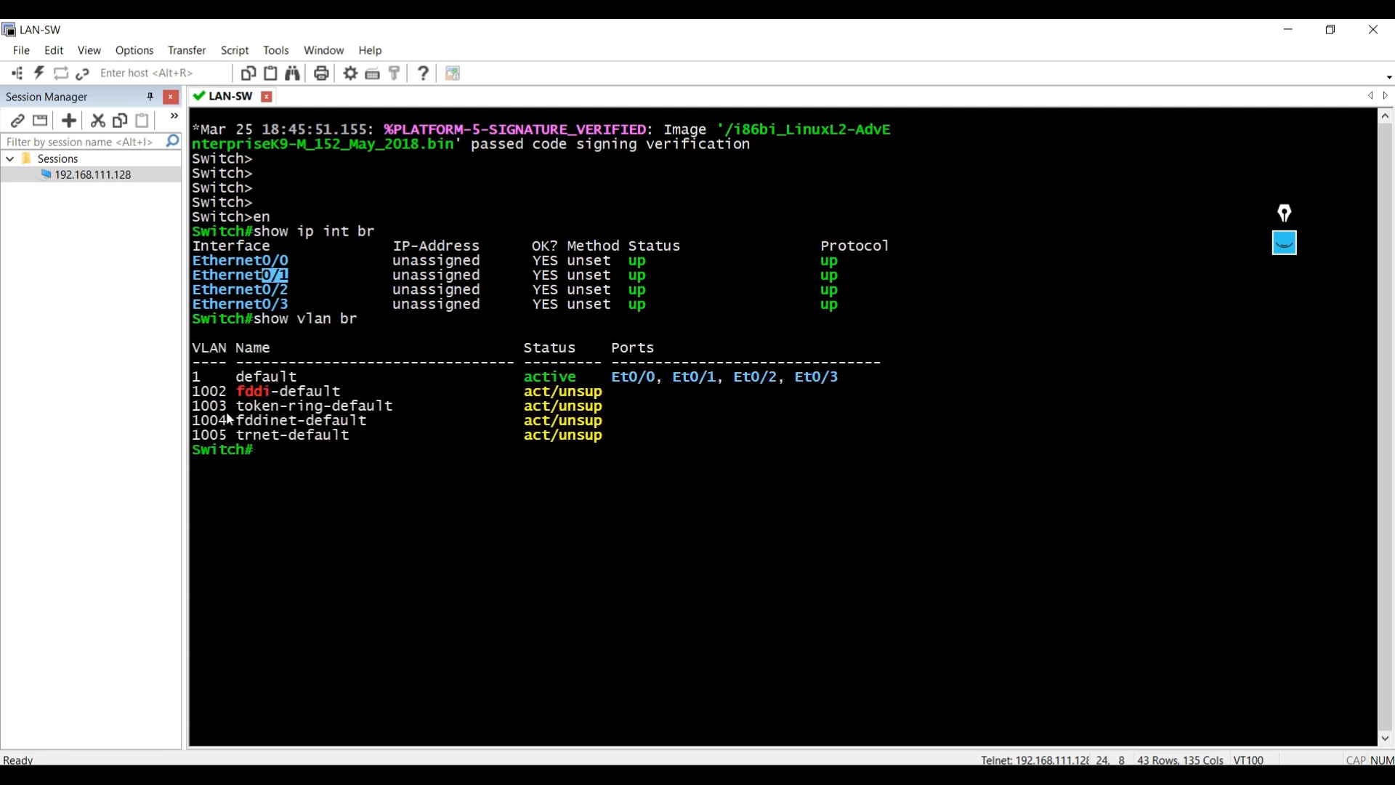
{"action": "left_click_drag", "start_coordinate": [621, 376], "coordinate": [822, 367]}
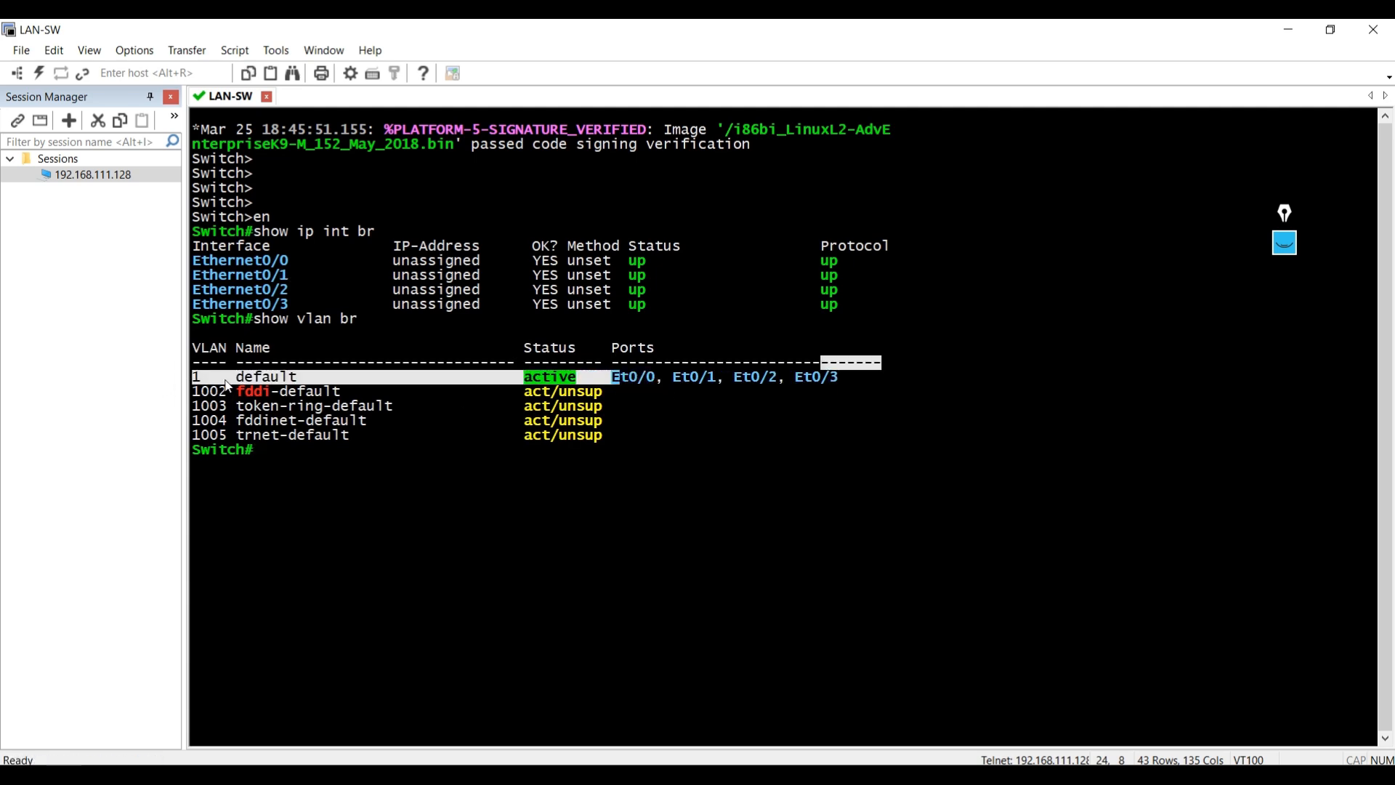
{"action": "left_click", "coordinate": [1271, 36]}
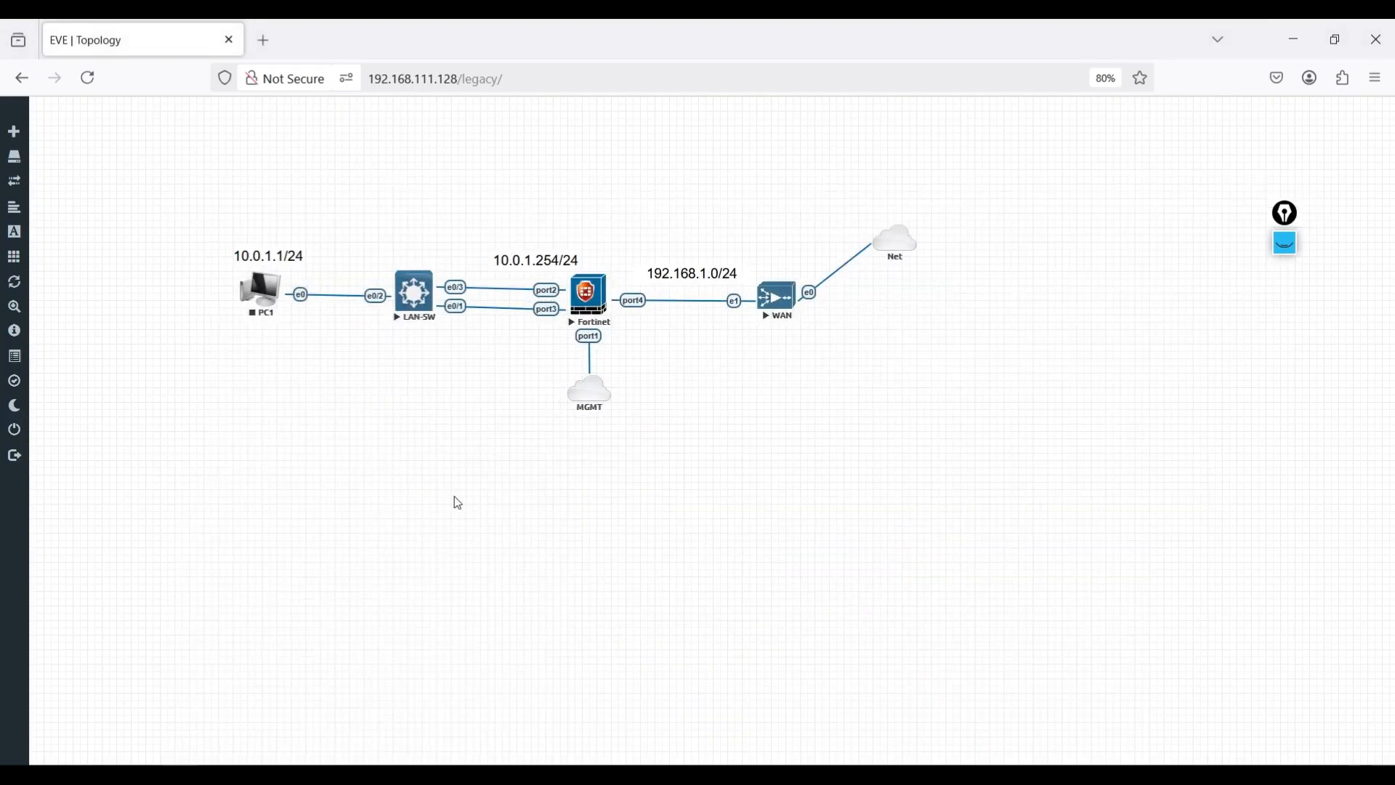
{"action": "left_click", "coordinate": [588, 304]}
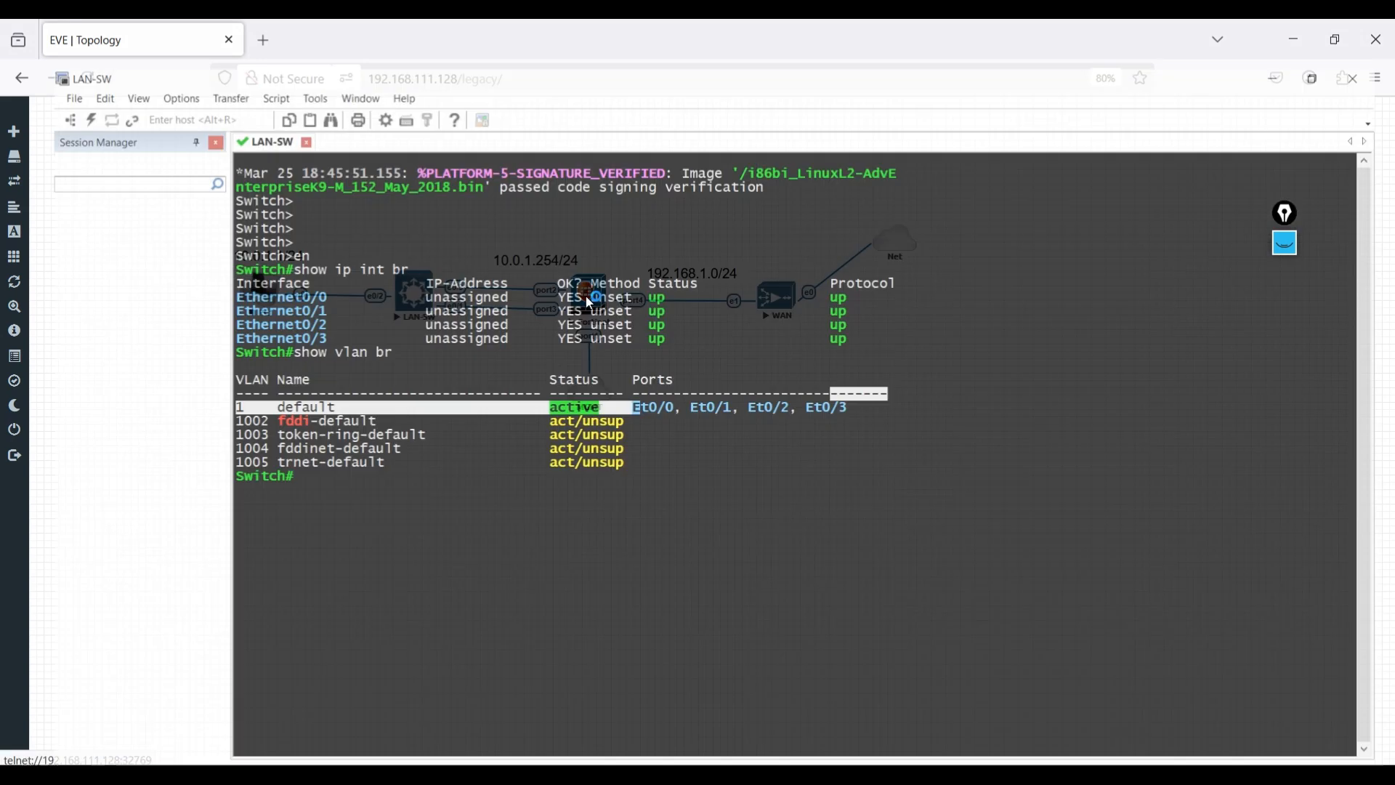
- Log in to the FortiGate console with the admin account
{"action": "key", "text": "Return"}
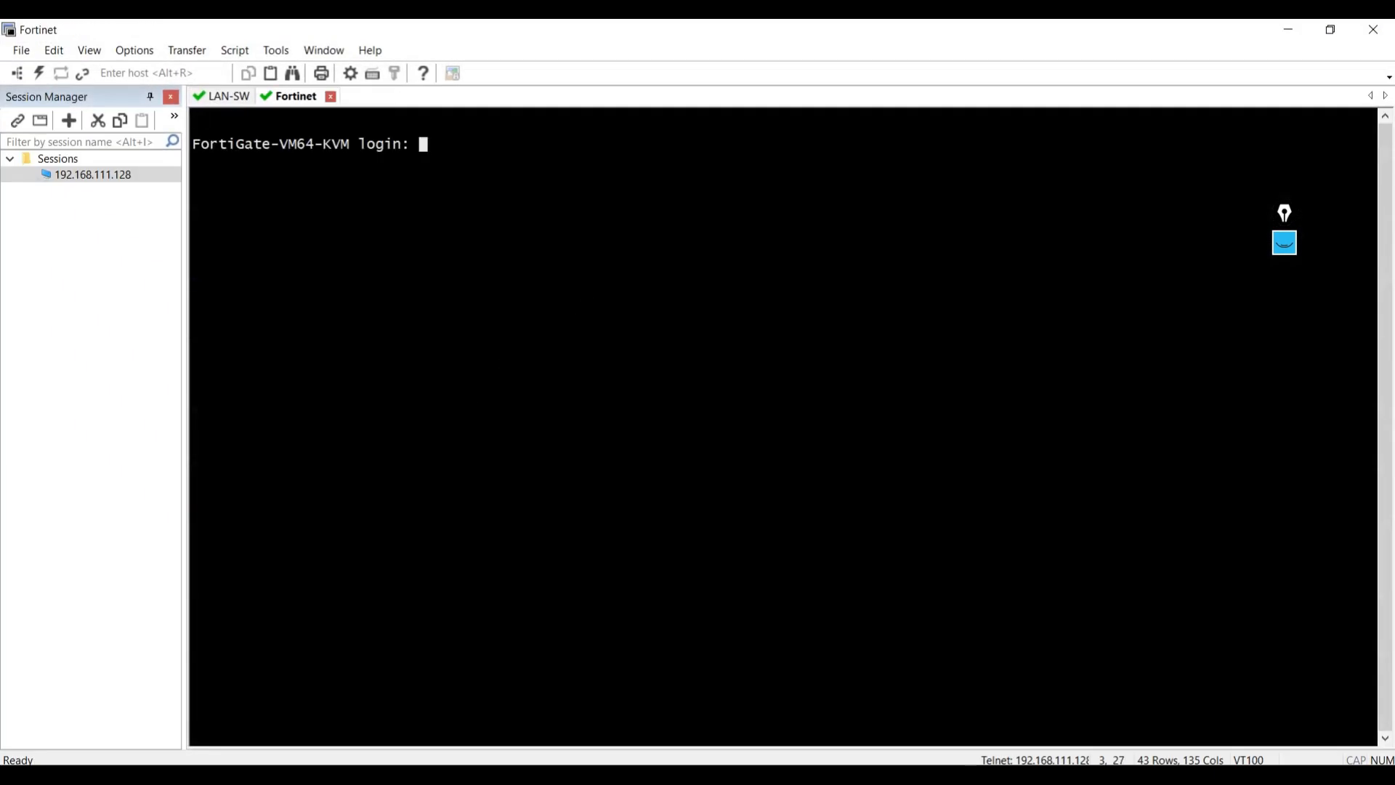
{"action": "key", "text": "Return"}
{"action": "type", "text": "admin"}
{"action": "key", "text": "Return"}
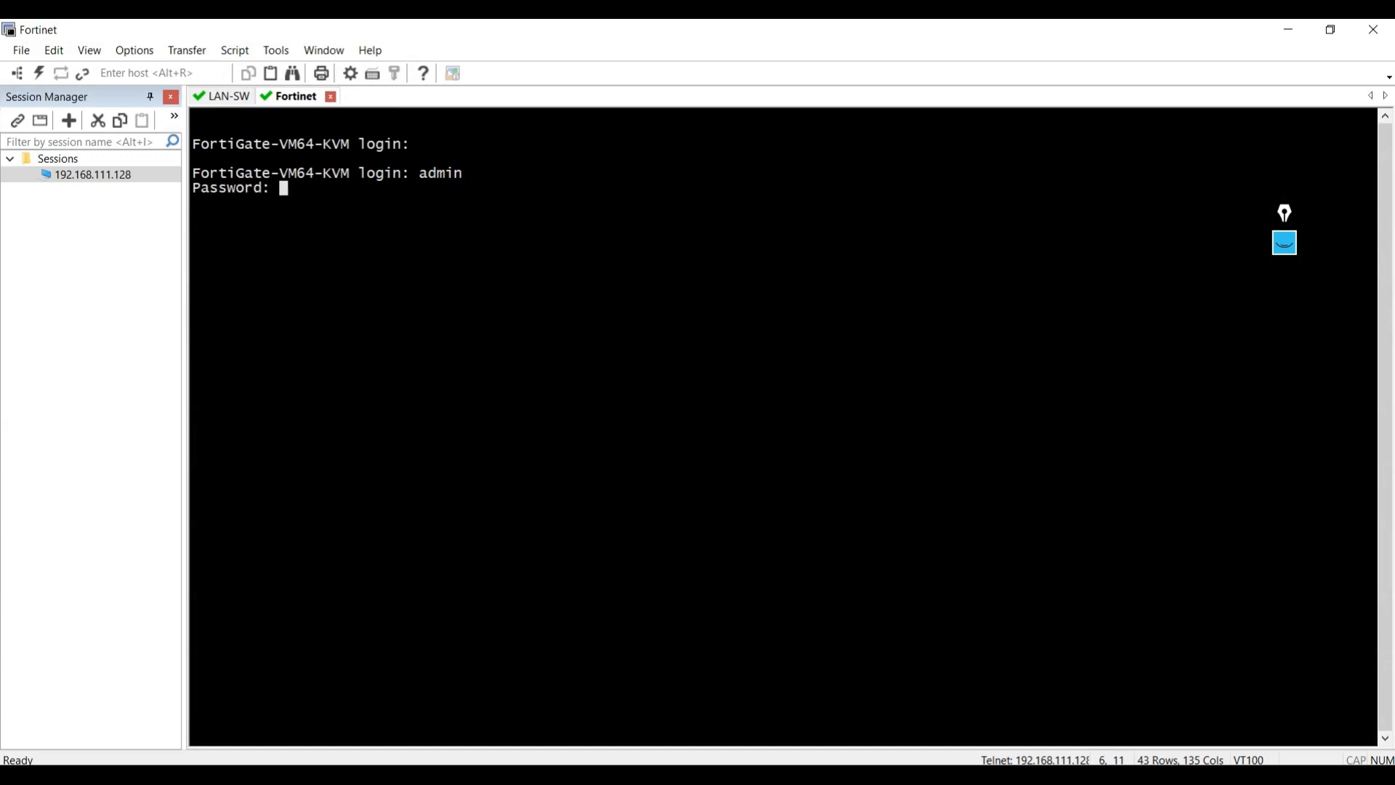
{"action": "key", "text": "Return"}
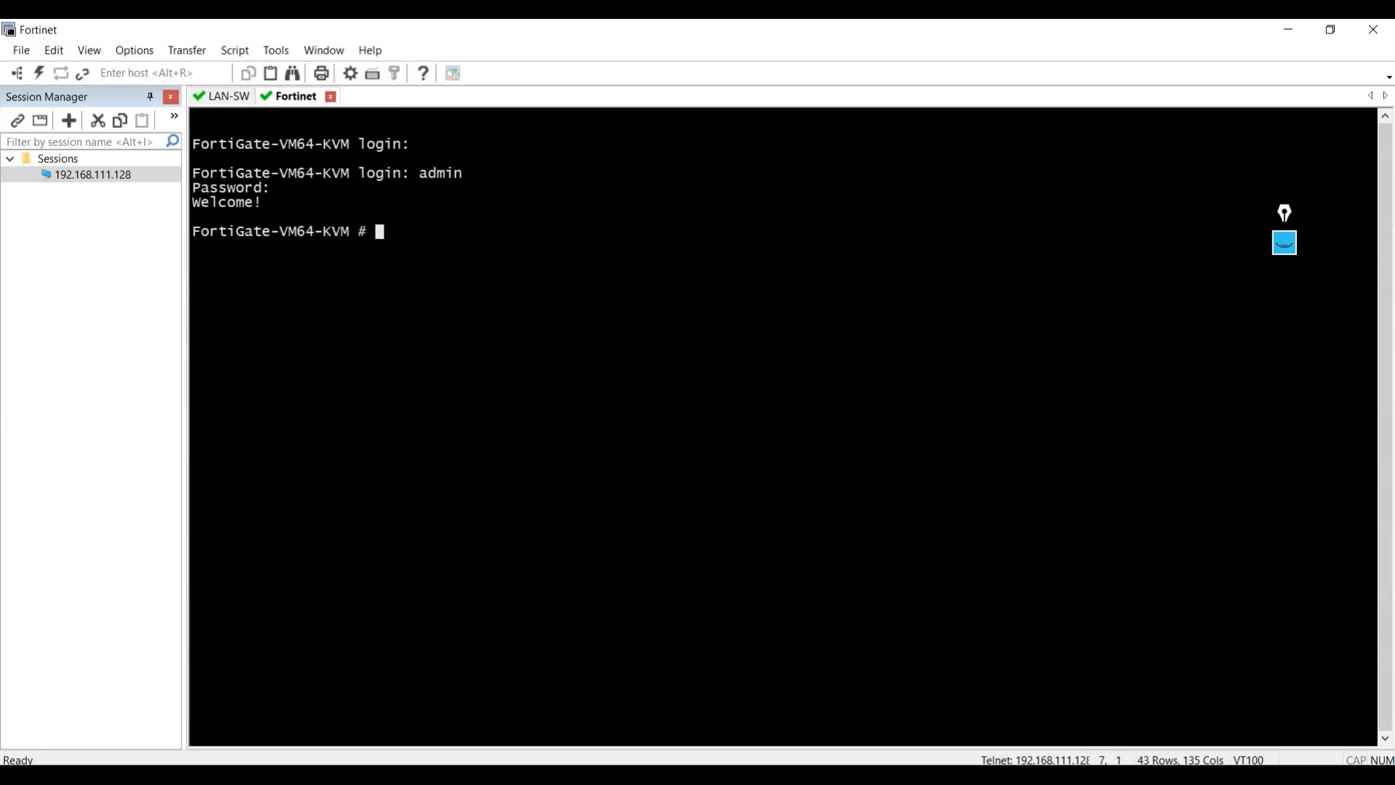
- Run show system interface ? and highlight port1's address 192.168.111.130
{"action": "type", "text": "ahow syst"}
{"action": "key", "text": "Return"}
{"action": "type", "text": "show system interface"}
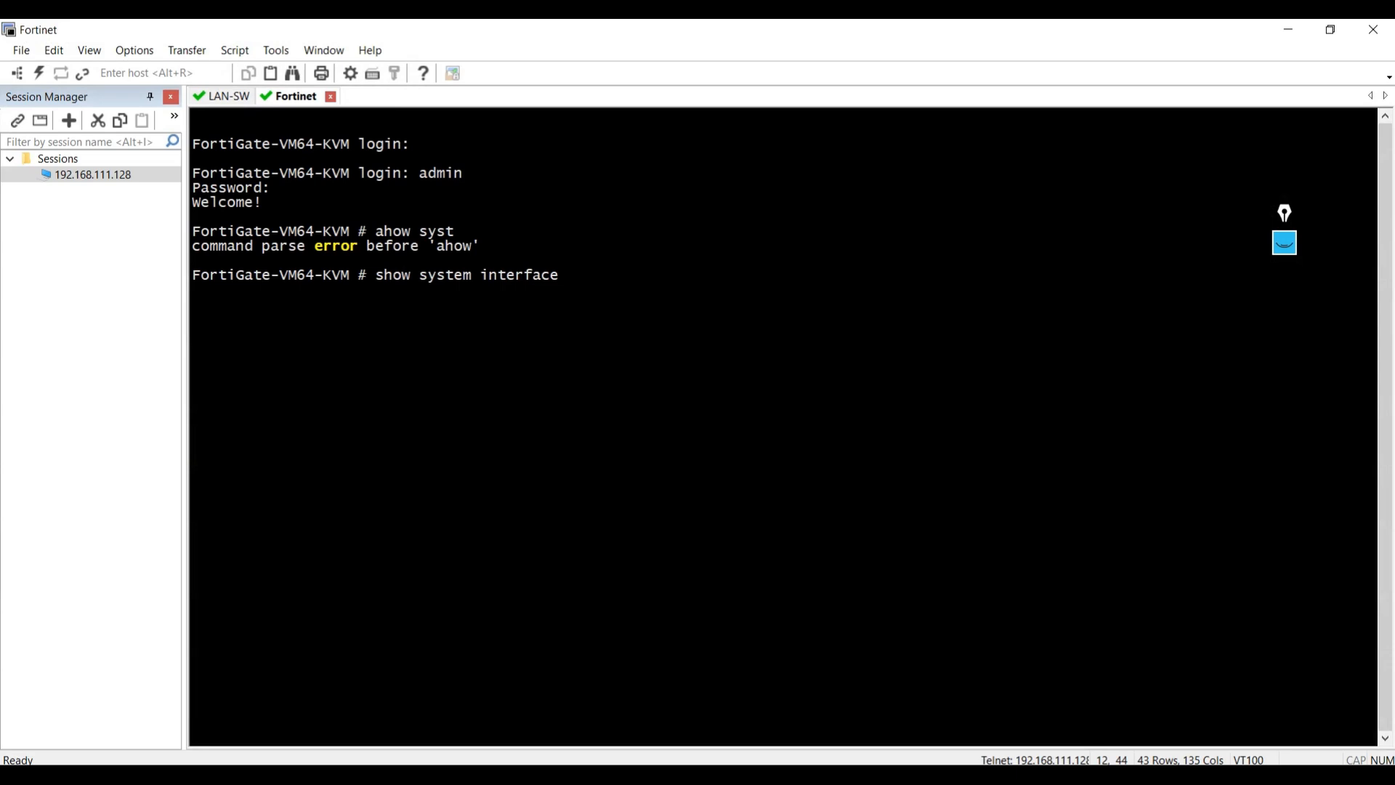
{"action": "key", "text": "question"}
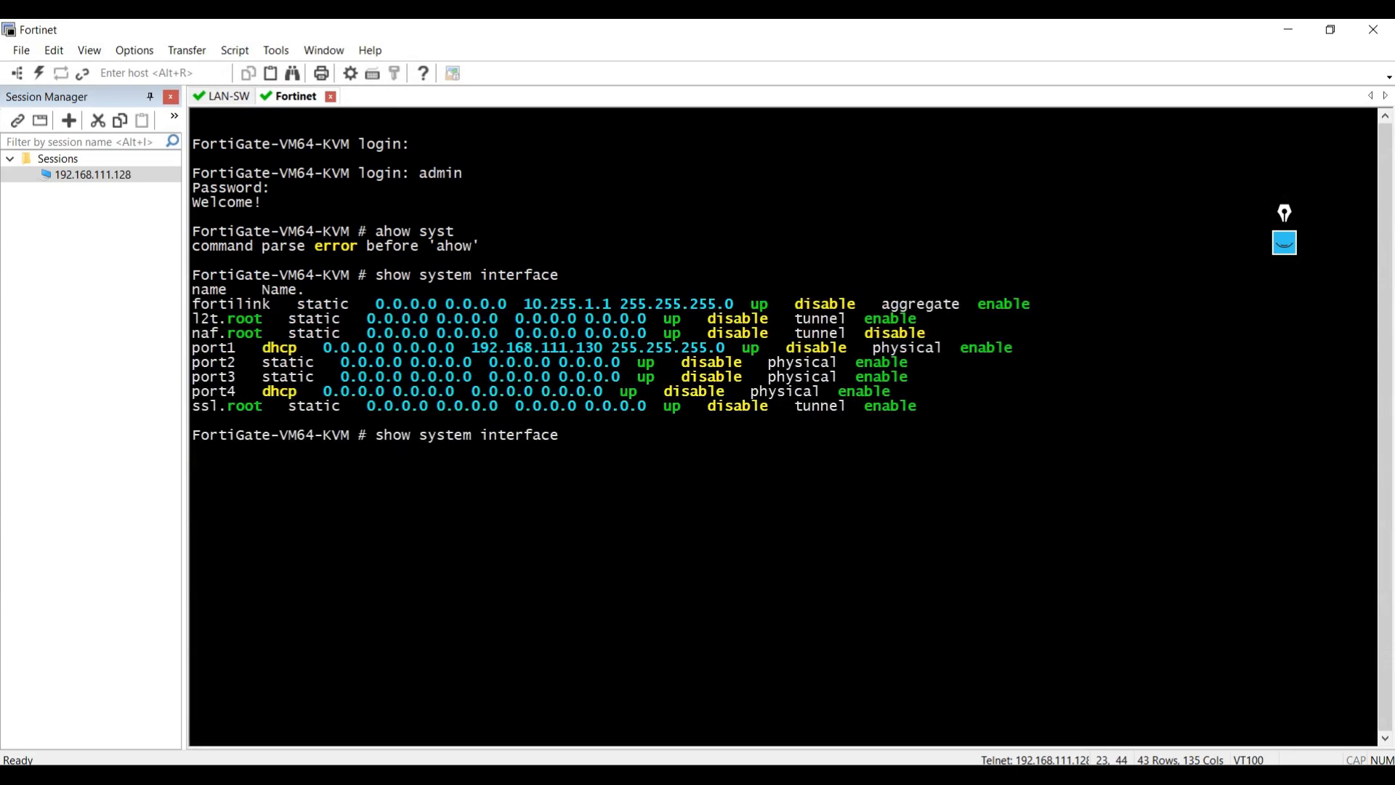
{"action": "left_click_drag", "start_coordinate": [194, 350], "coordinate": [227, 355]}
{"action": "left_click_drag", "start_coordinate": [478, 355], "coordinate": [609, 354]}
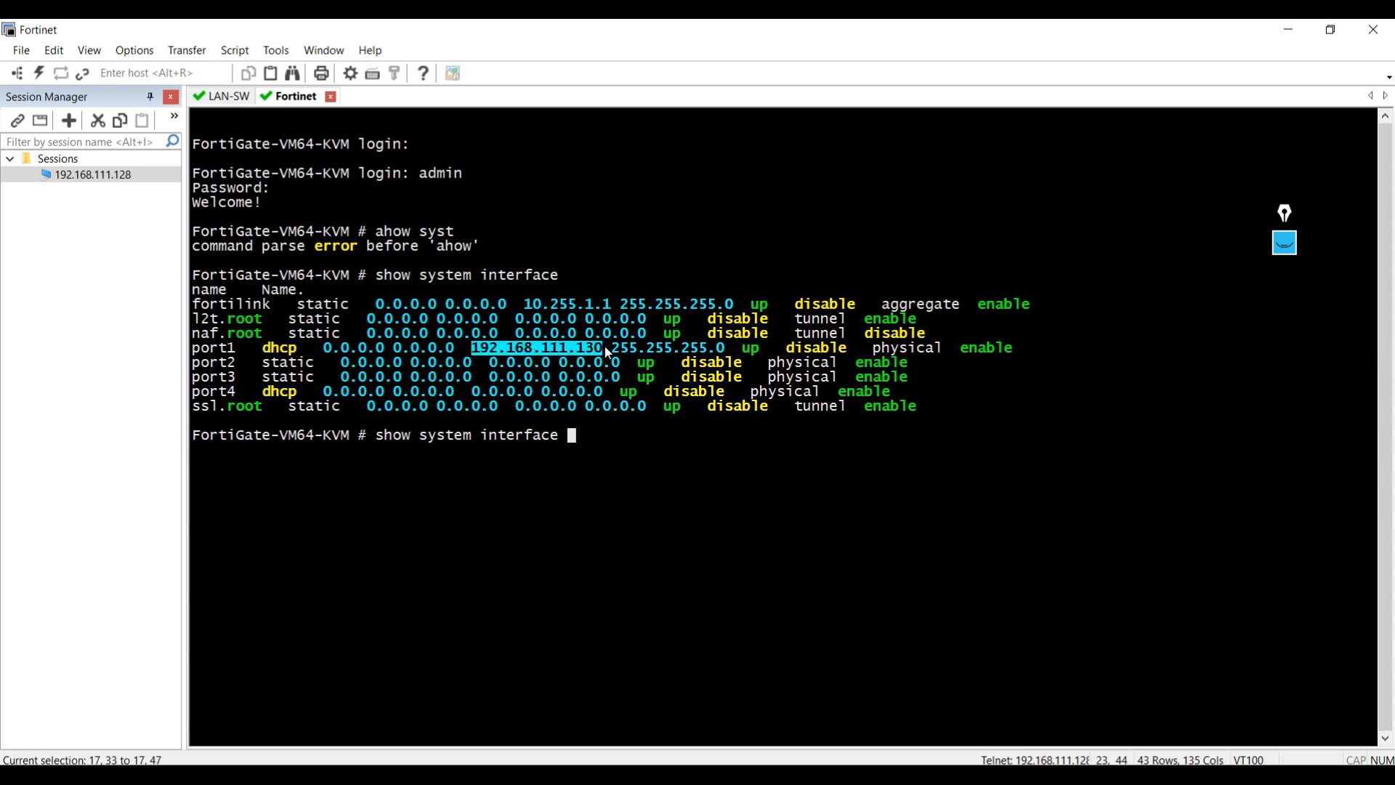
{"action": "left_click", "coordinate": [633, 774]}
- Browse to 192.168.111.130 in a new tab and sign in with the admin credentials
{"action": "key", "text": "ctrl+t"}
{"action": "type", "text": "192.168.111.130"}
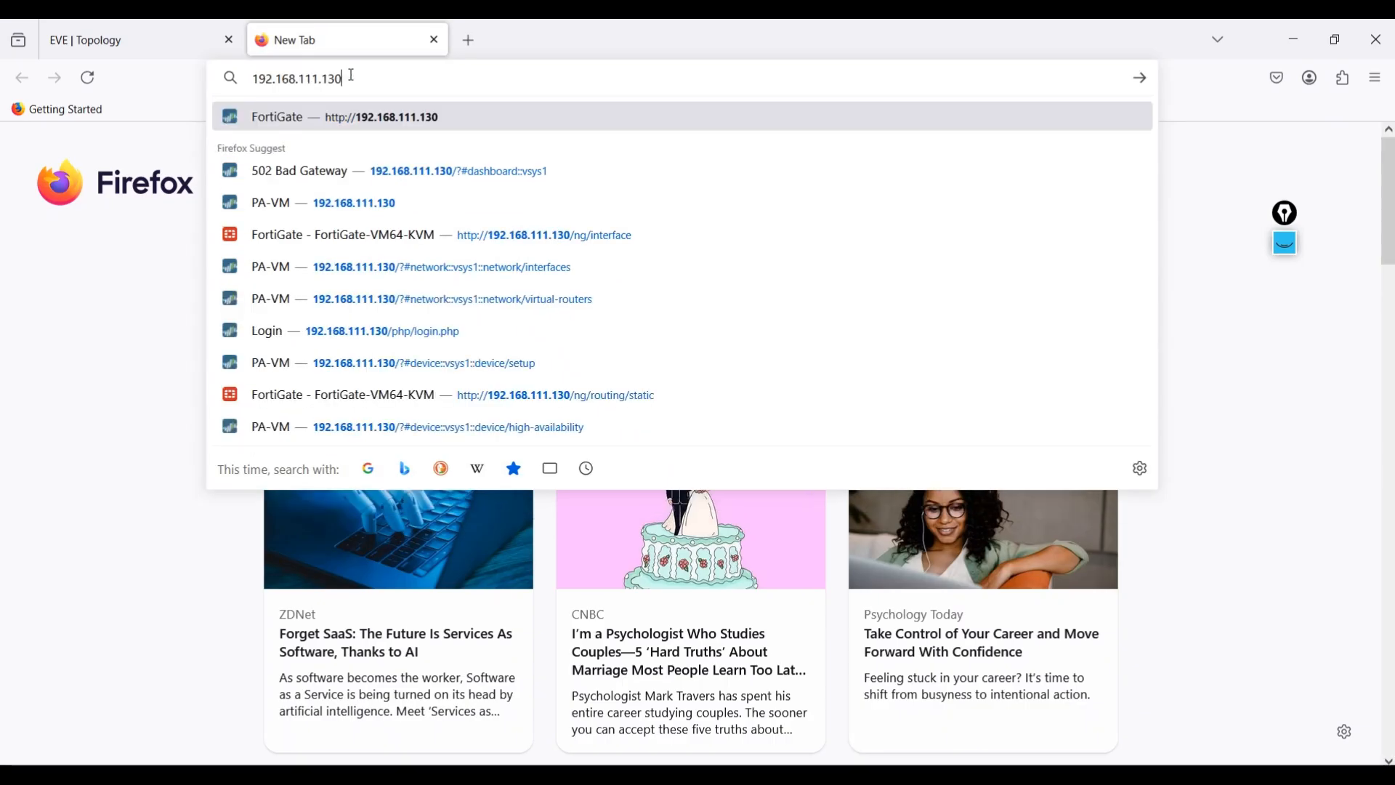
{"action": "key", "text": "Return"}
{"action": "type", "text": "ad"}
{"action": "key", "text": "Tab"}
{"action": "type", "text": "eve"}
{"action": "key", "text": "Return"}
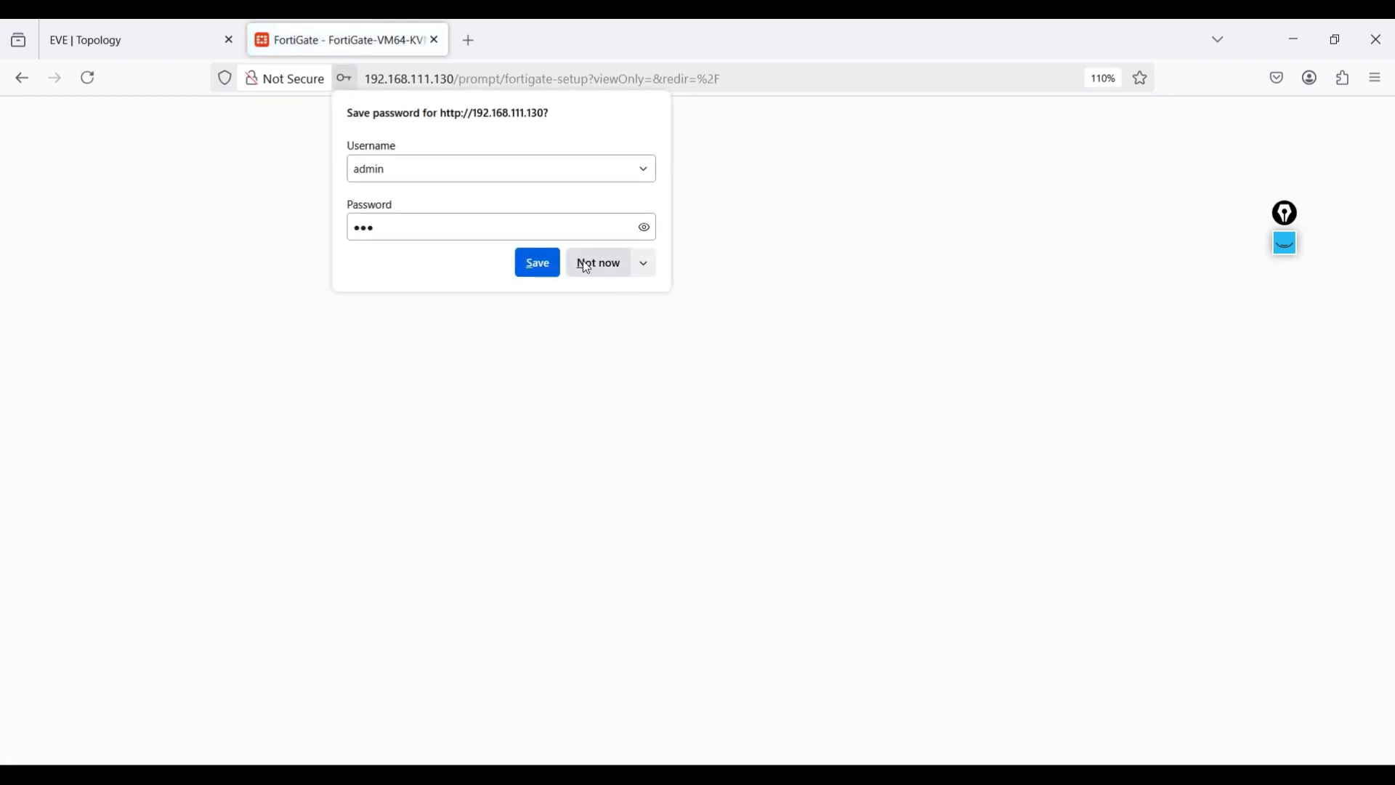
- Decline saving the password and postpone FortiGate setup to reach the Status dashboard
{"action": "left_click", "coordinate": [587, 264]}
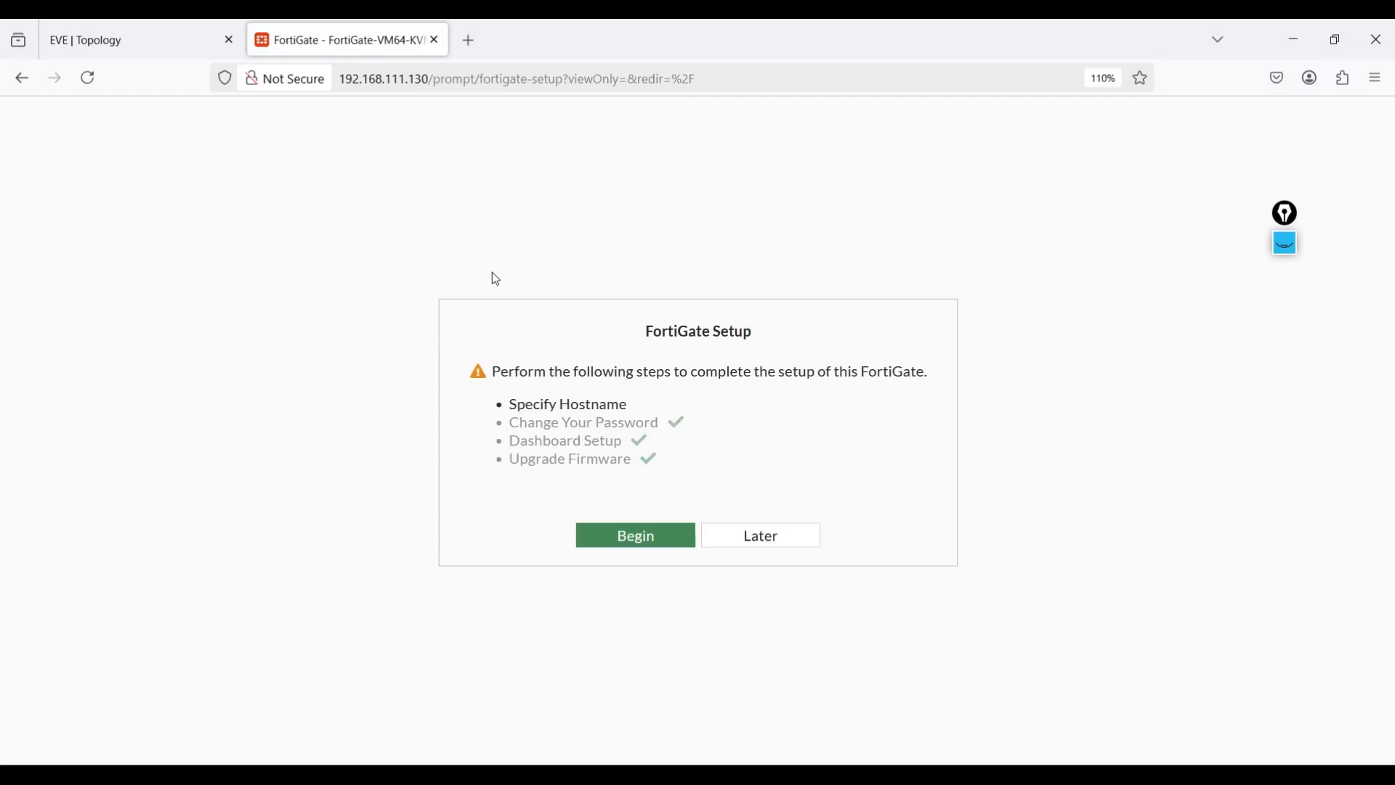
{"action": "left_click", "coordinate": [758, 534]}
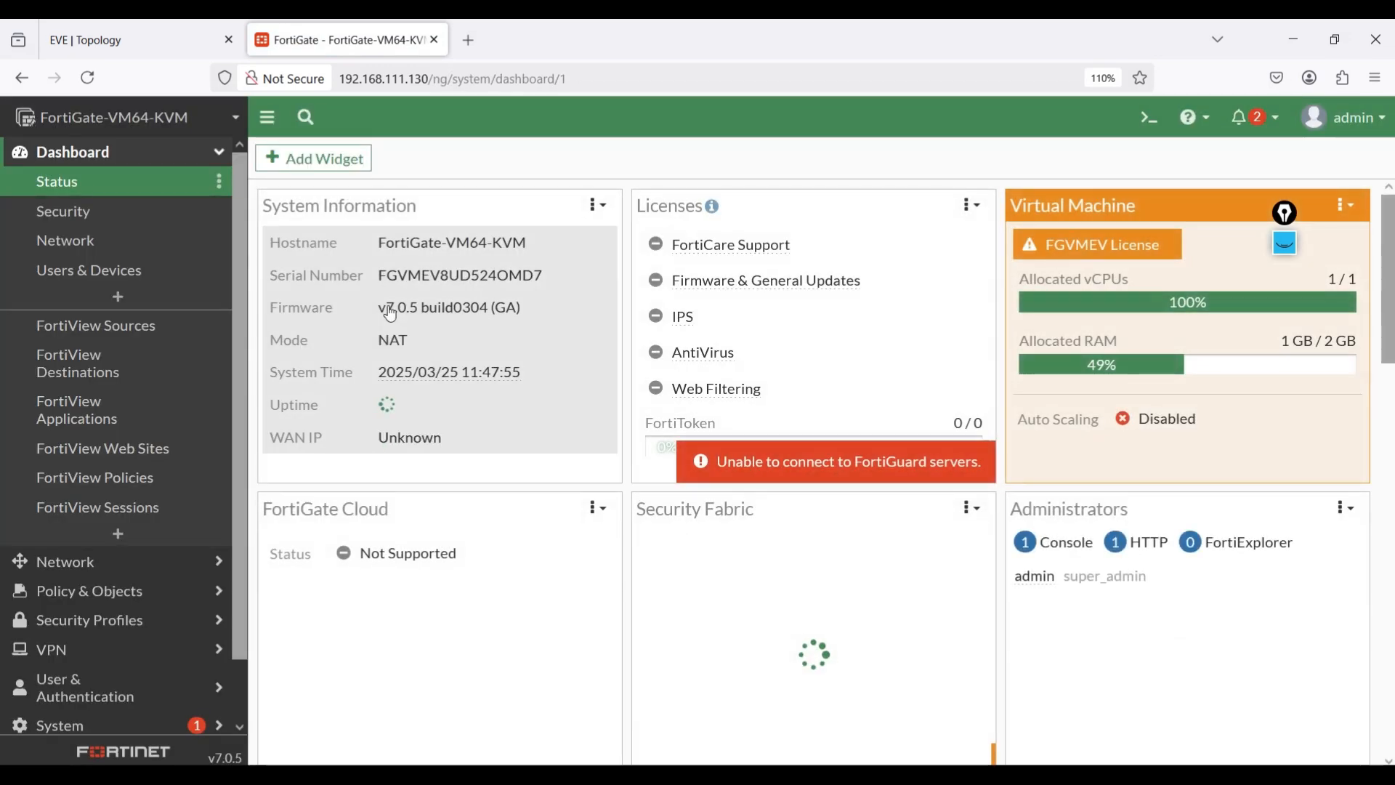
{"action": "left_click", "coordinate": [160, 45]}
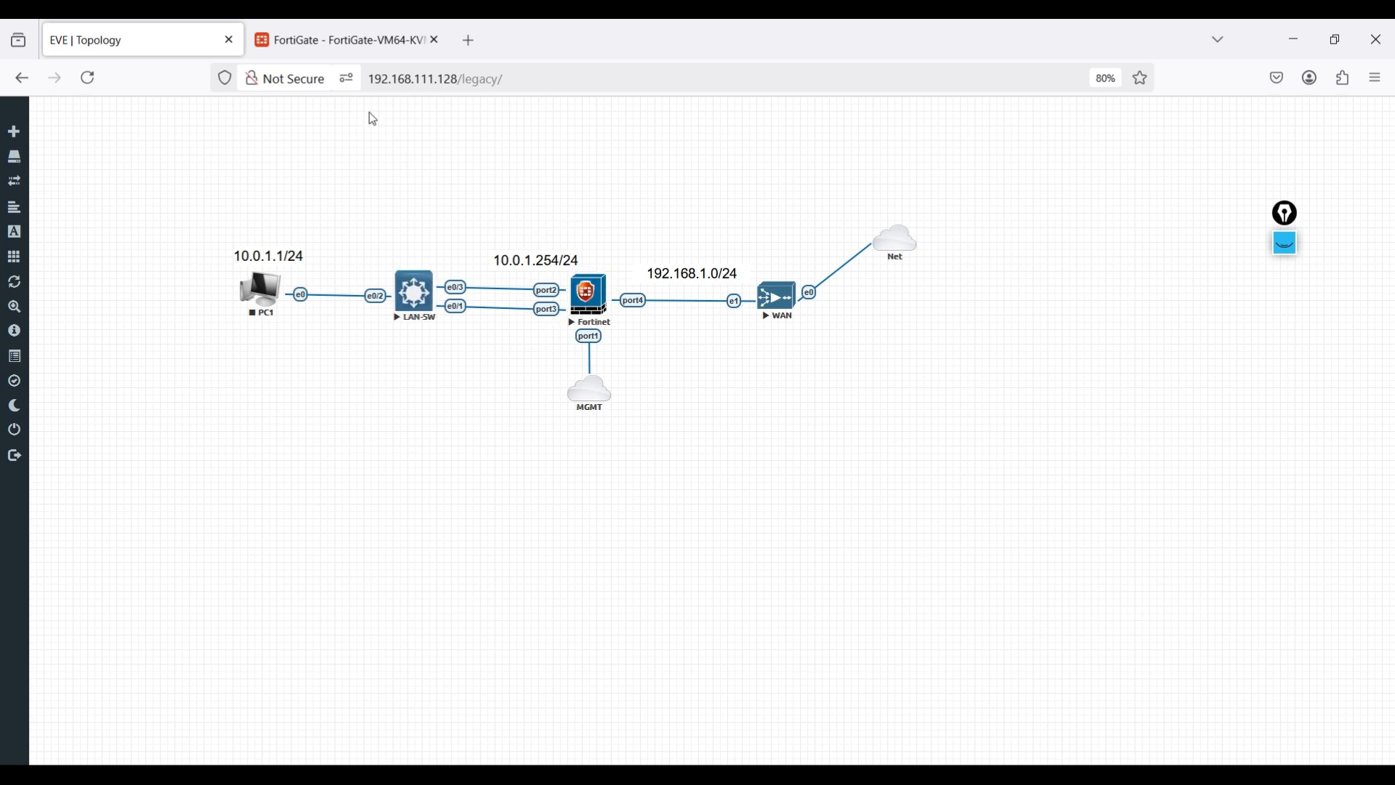
{"action": "left_click", "coordinate": [269, 26]}
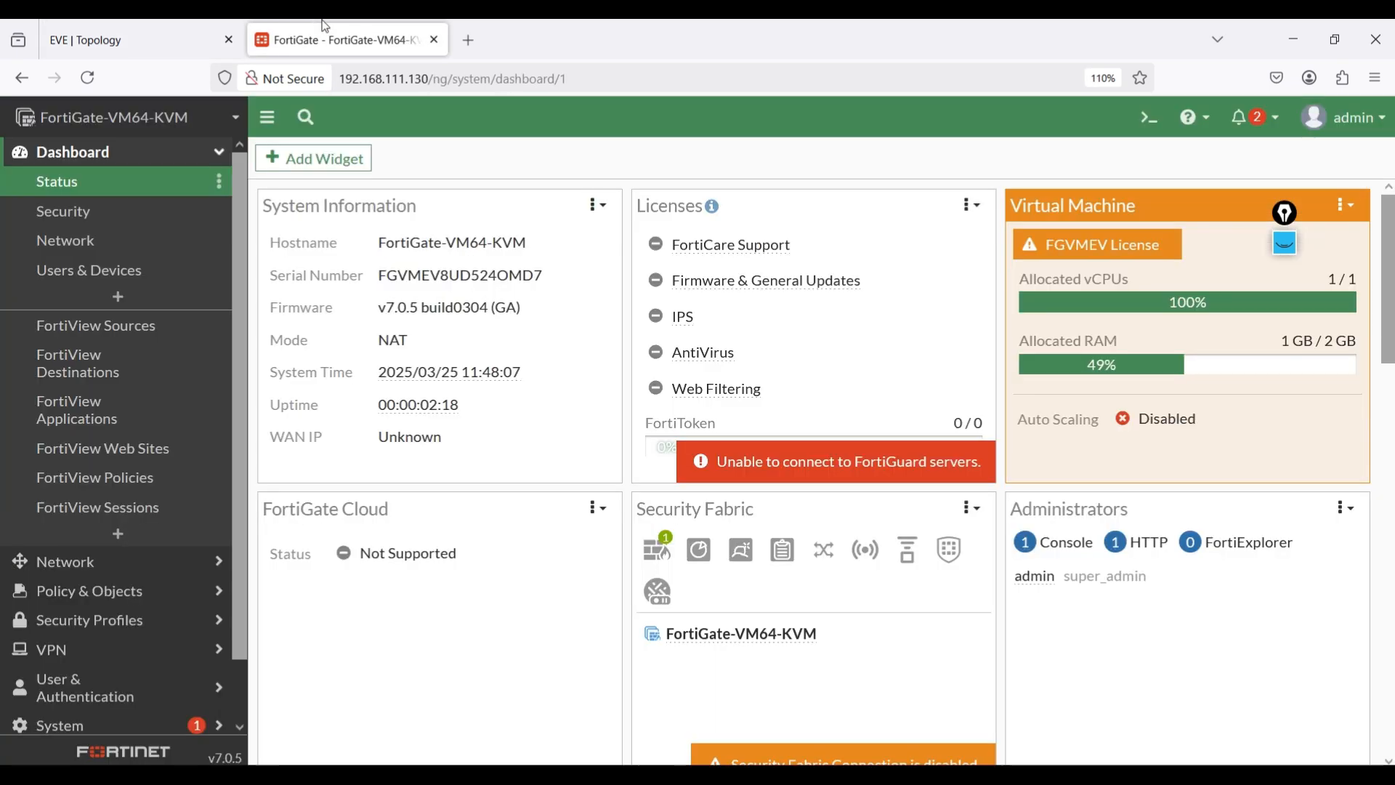
{"action": "left_click", "coordinate": [86, 574]}
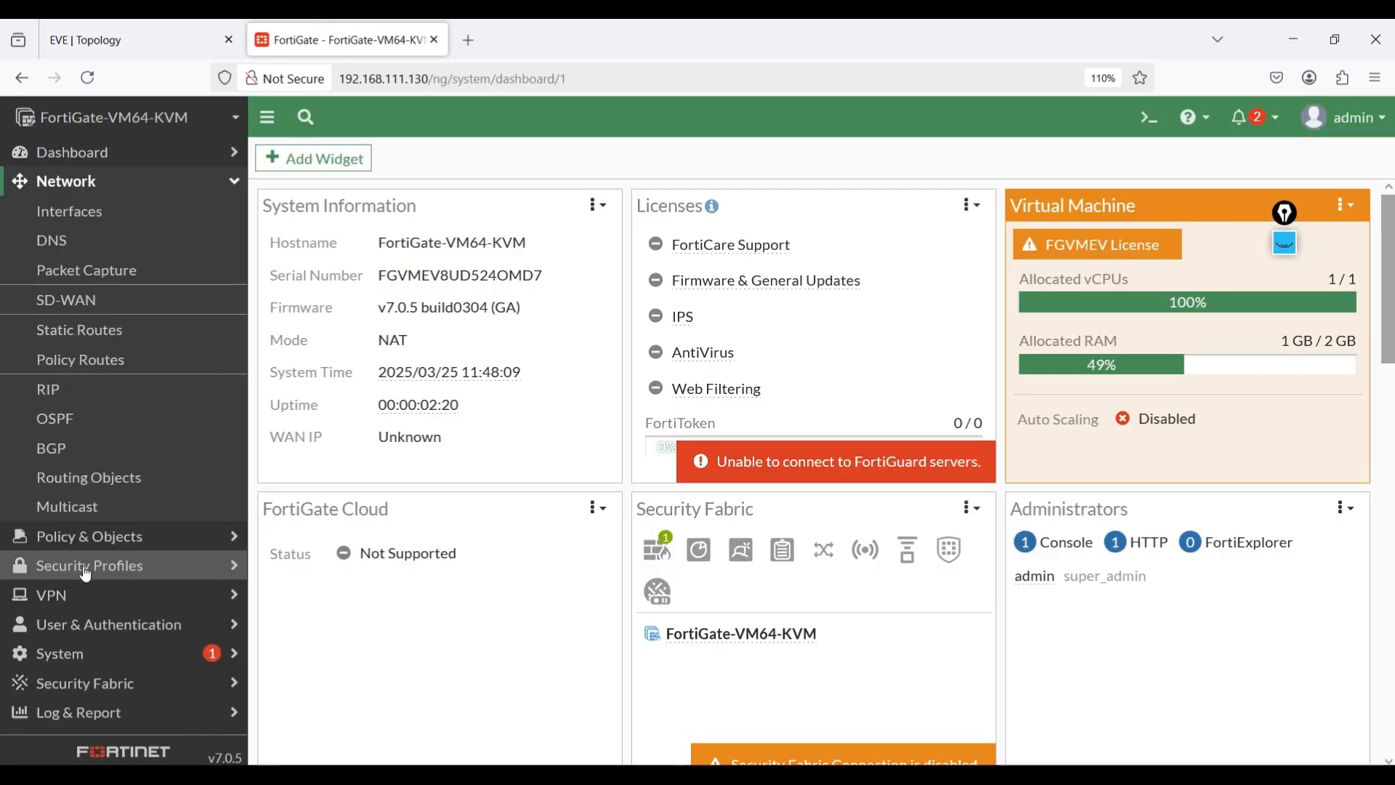
{"action": "left_click", "coordinate": [81, 221]}
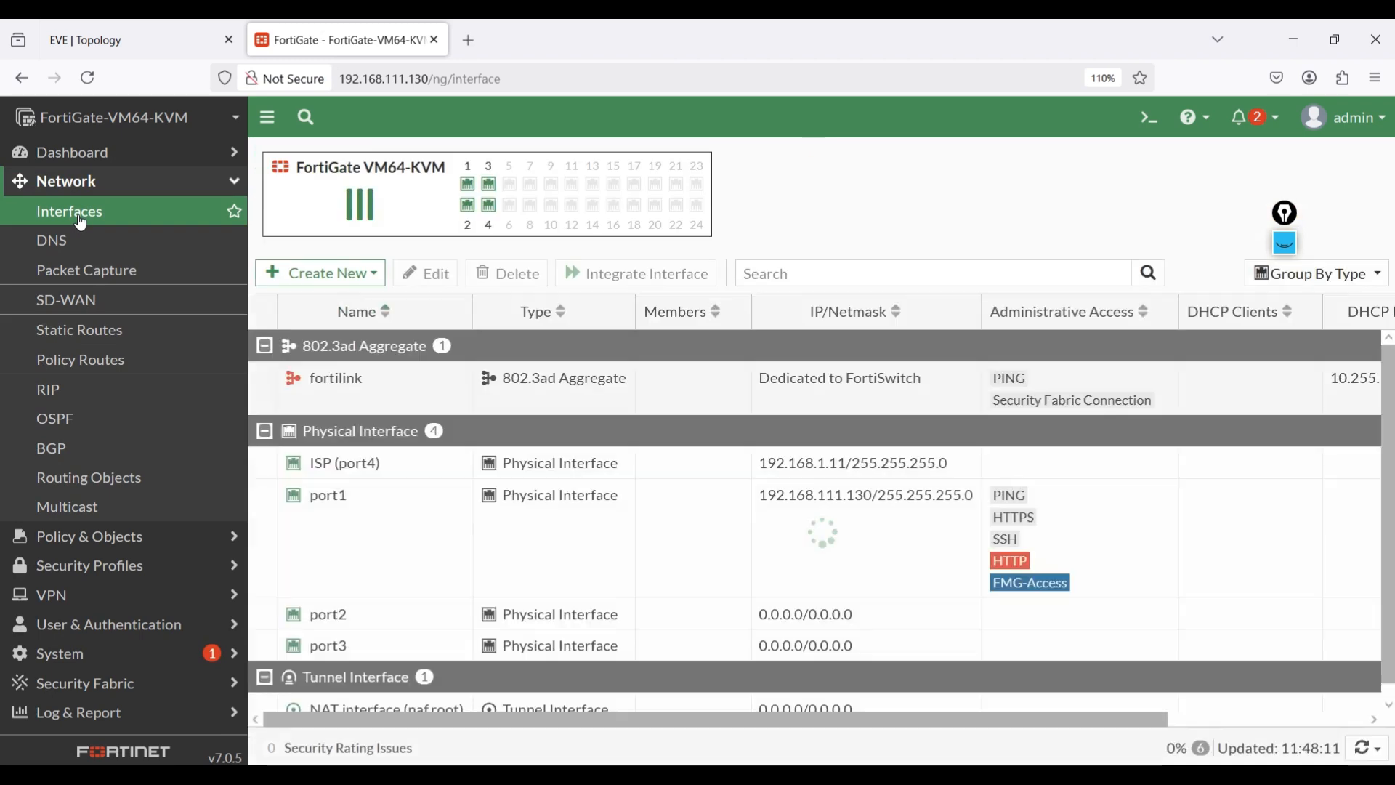
{"action": "left_click", "coordinate": [116, 40]}
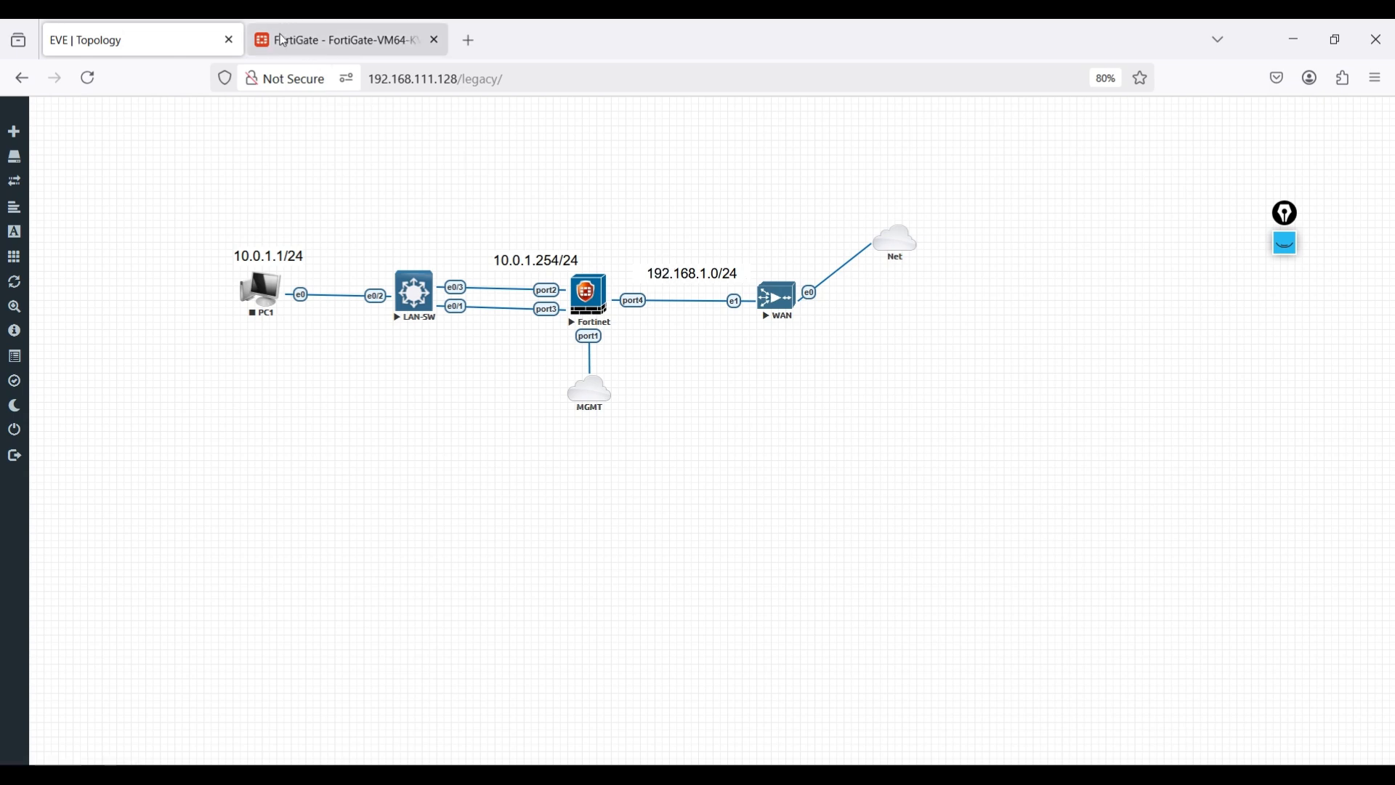
{"action": "left_click", "coordinate": [339, 40]}
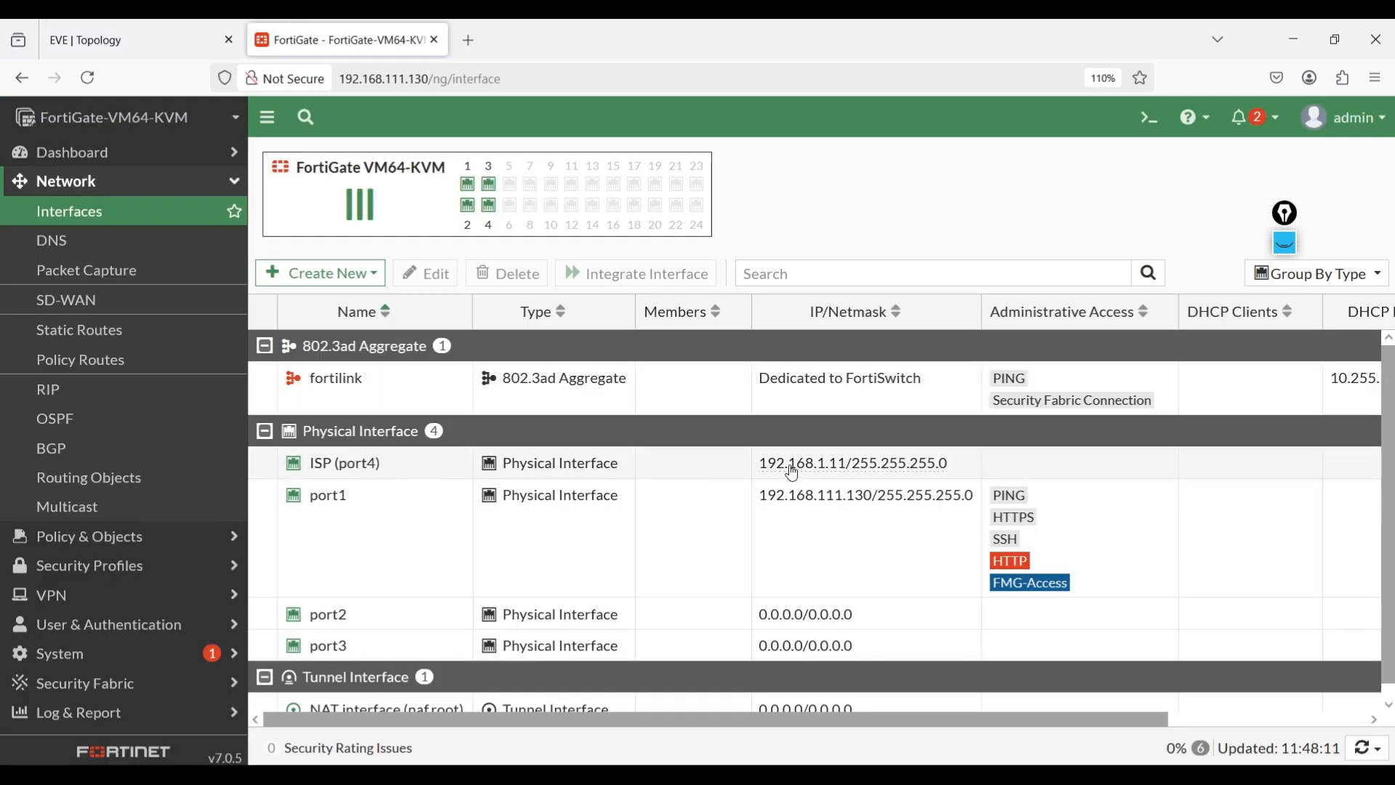
{"action": "left_click", "coordinate": [154, 29]}
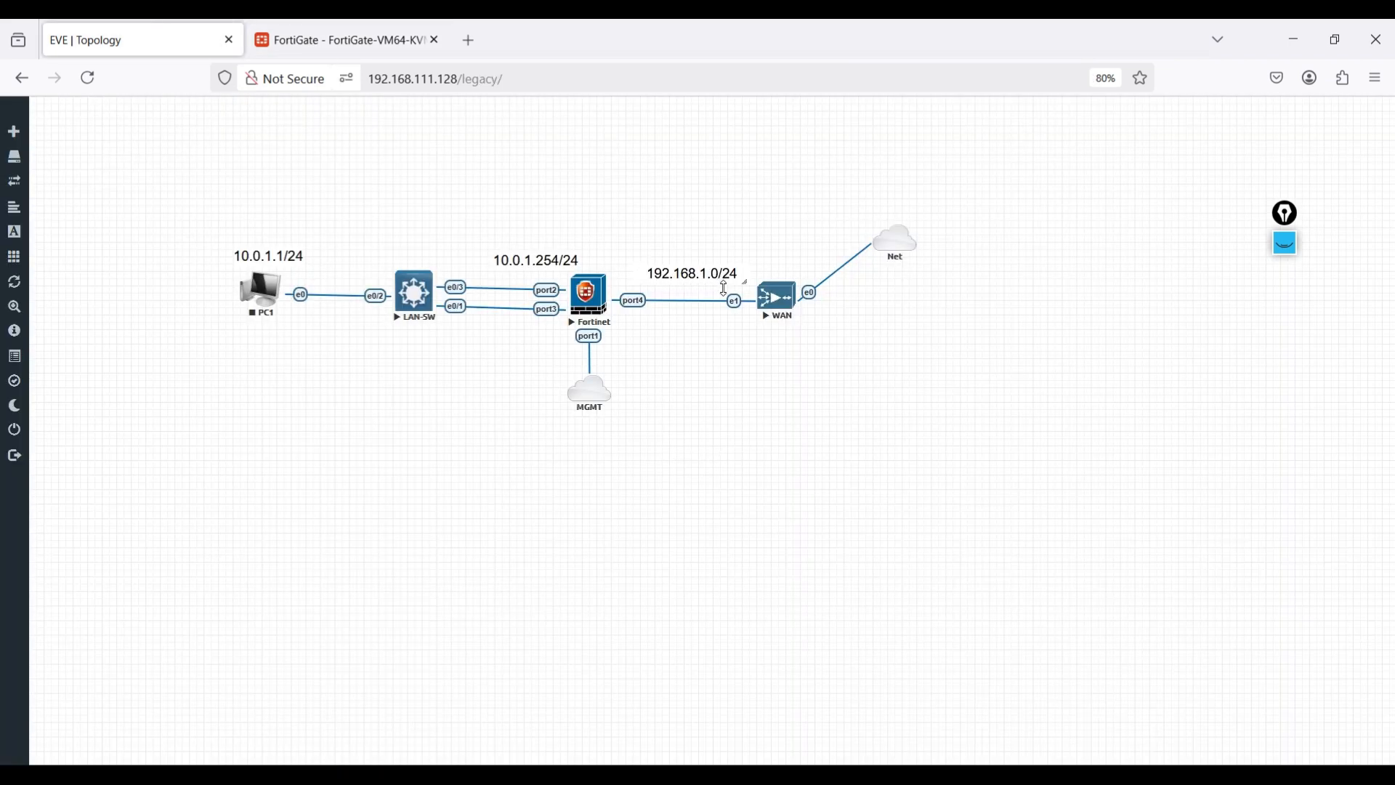
{"action": "left_click", "coordinate": [389, 38]}
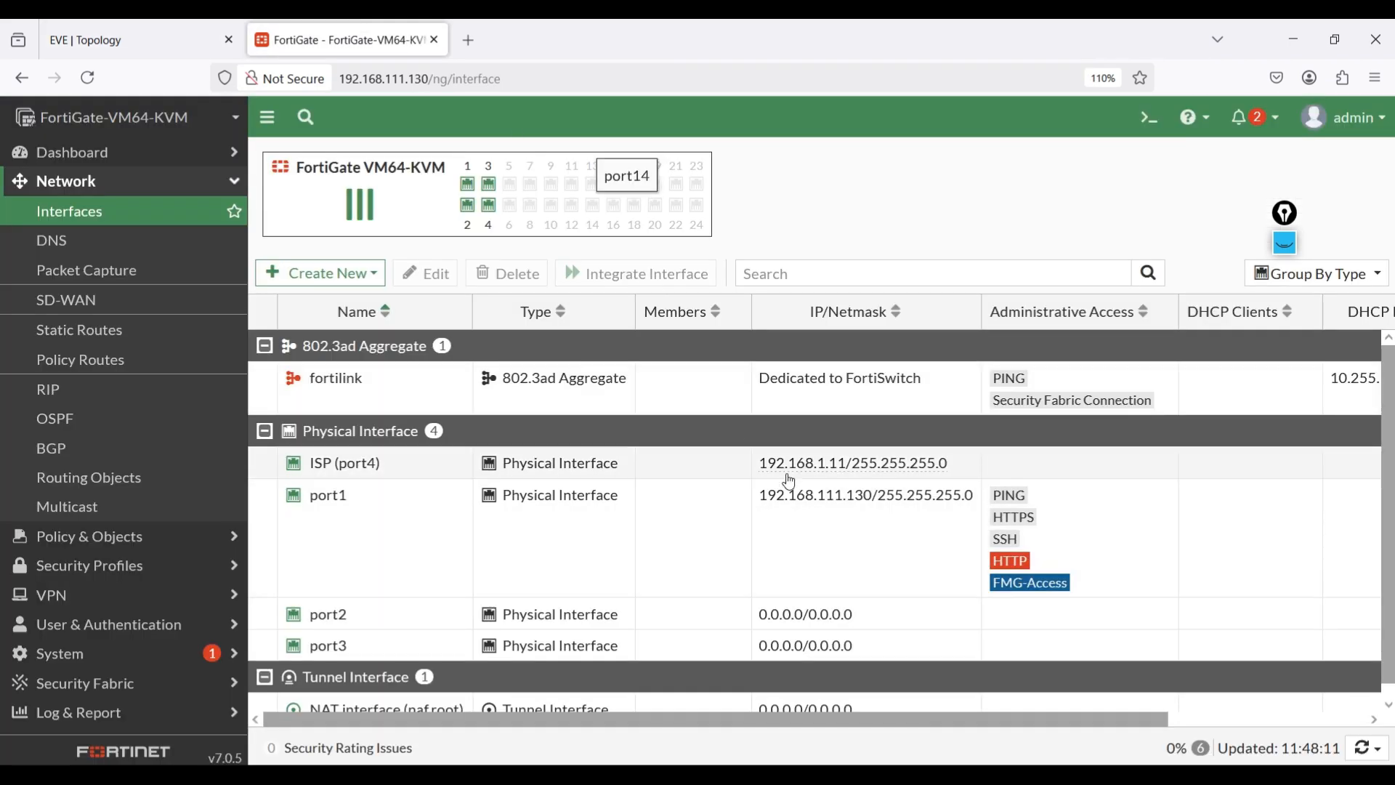
{"action": "left_click", "coordinate": [105, 36]}
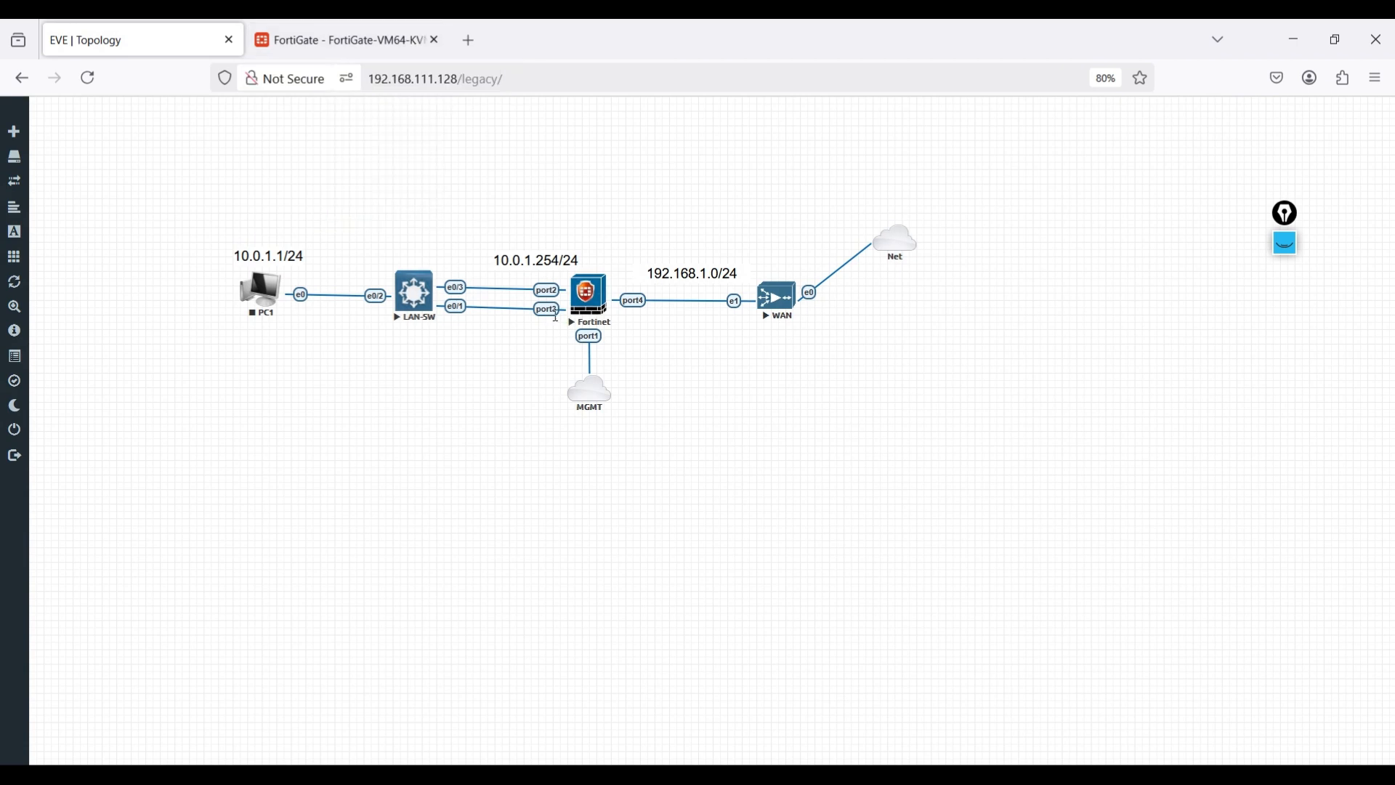
{"action": "left_click", "coordinate": [316, 22]}
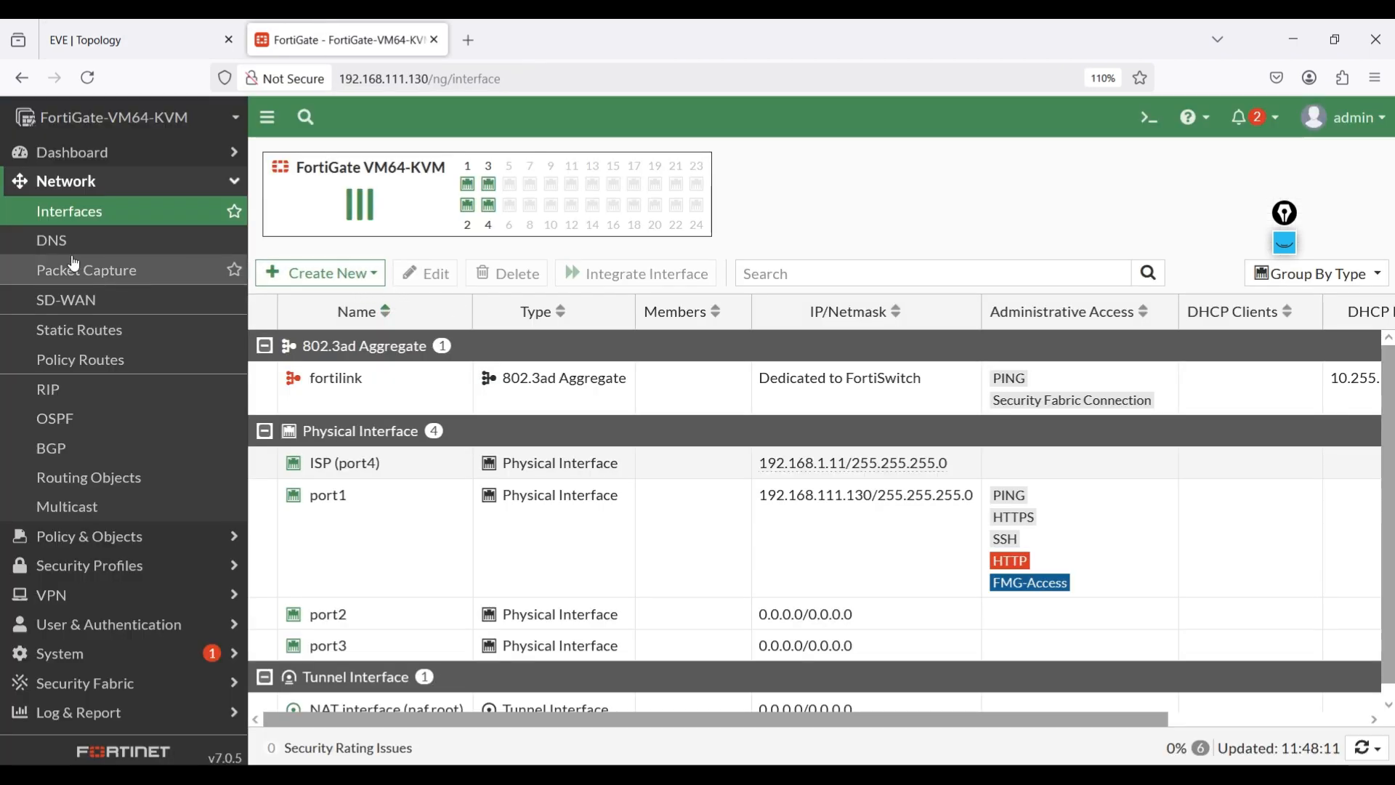
- Start a new interface named RED INT with alias RED INT
{"action": "left_click", "coordinate": [334, 276]}
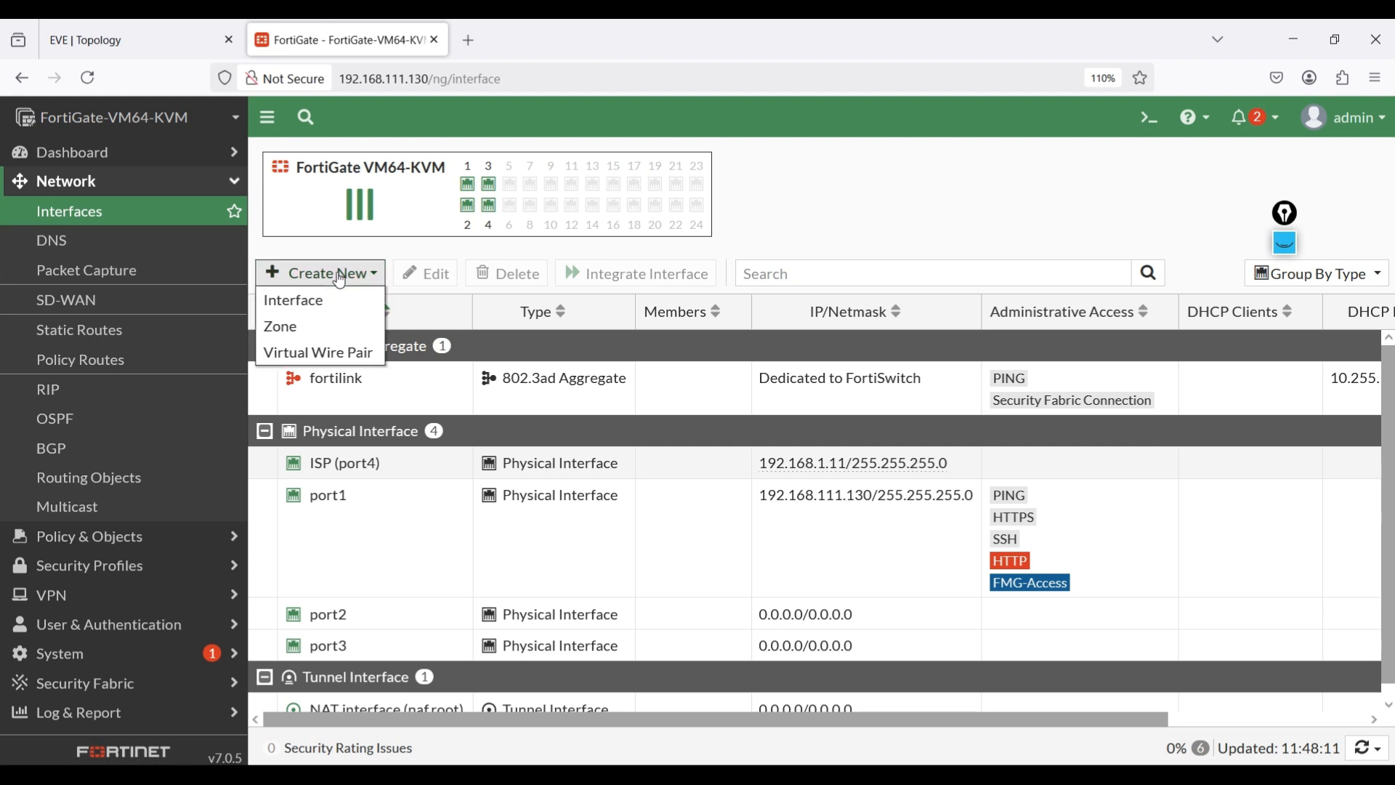
{"action": "left_click", "coordinate": [311, 301]}
{"action": "left_click", "coordinate": [409, 197]}
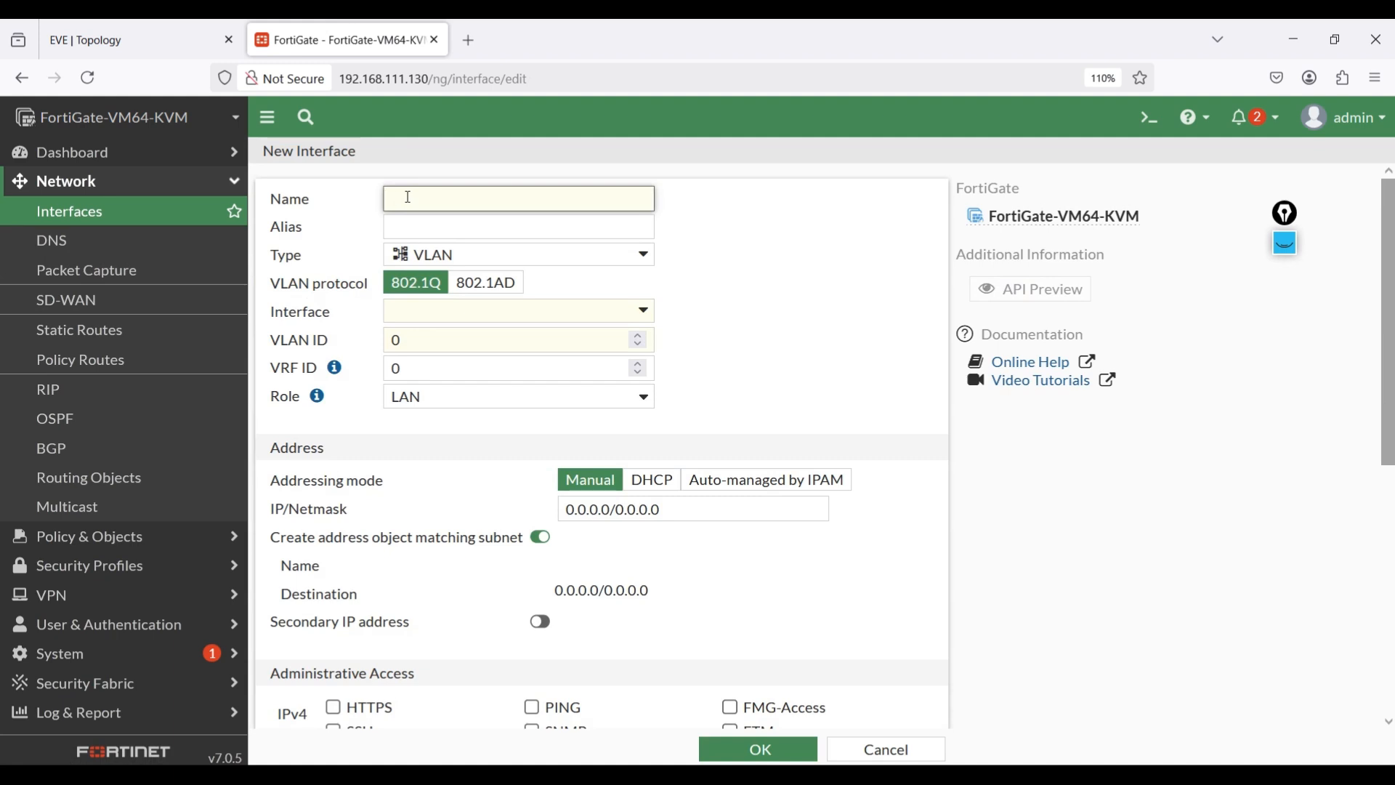
{"action": "type", "text": "RED INT"}
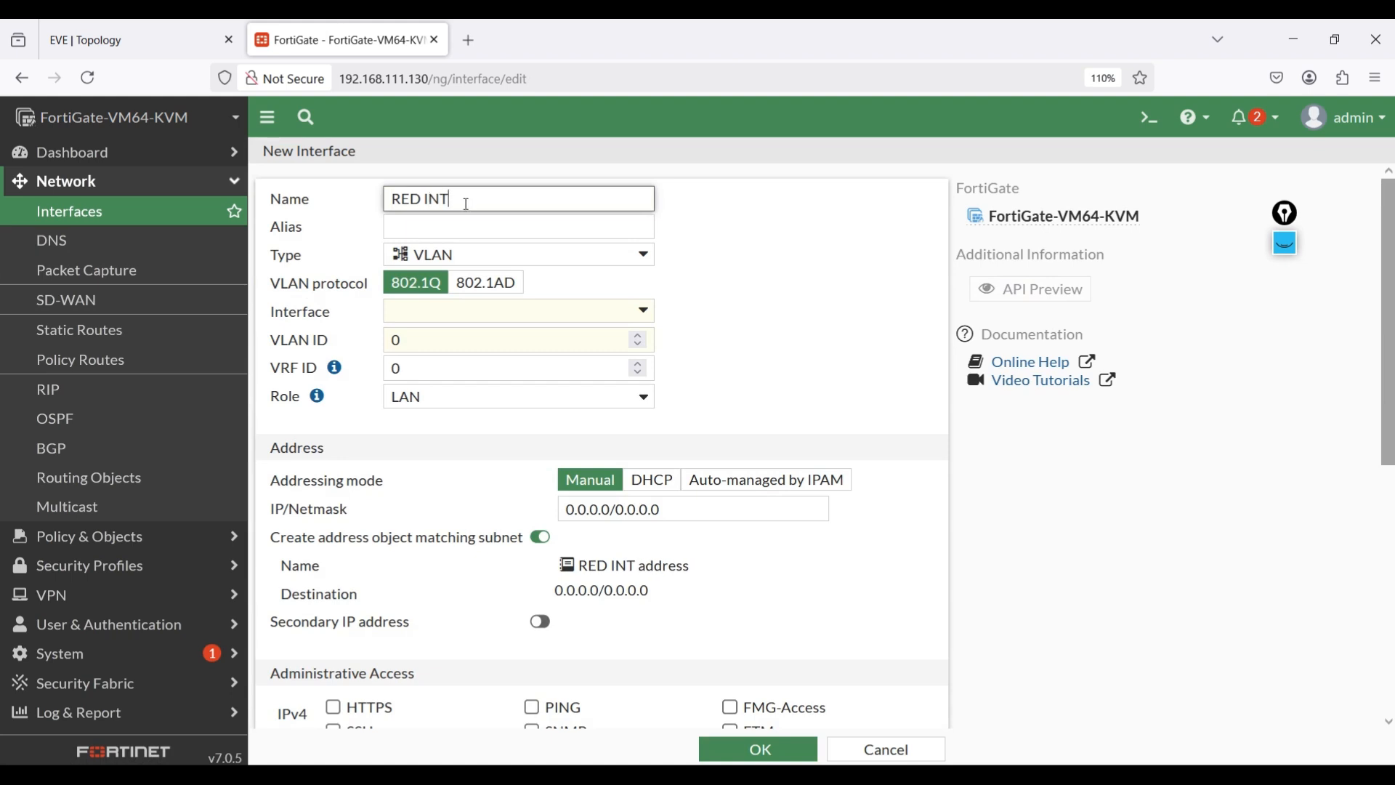
{"action": "left_click", "coordinate": [457, 231]}
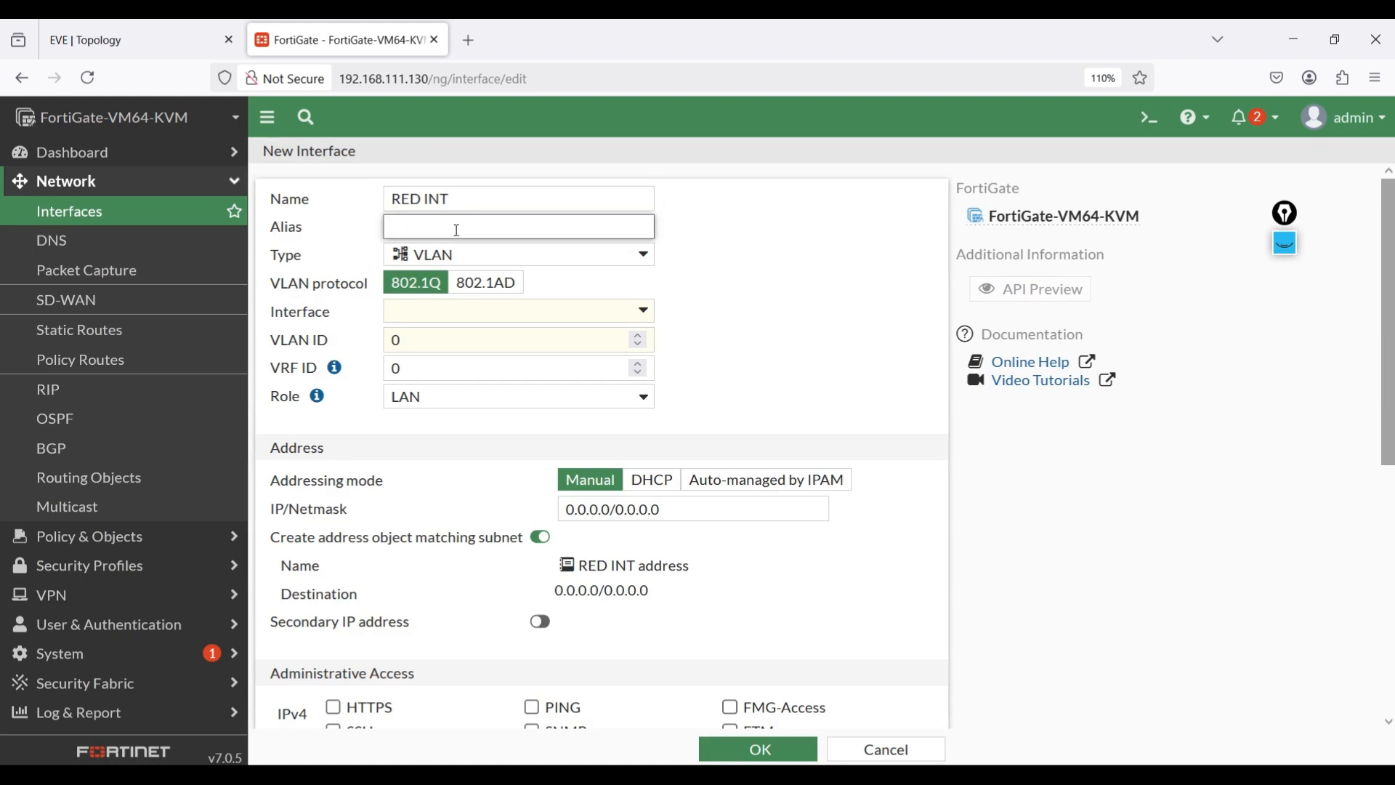
{"action": "type", "text": "RED INT"}
- Make RED INT a Redundant Interface with port2 and port3 as members
{"action": "left_click", "coordinate": [487, 265]}
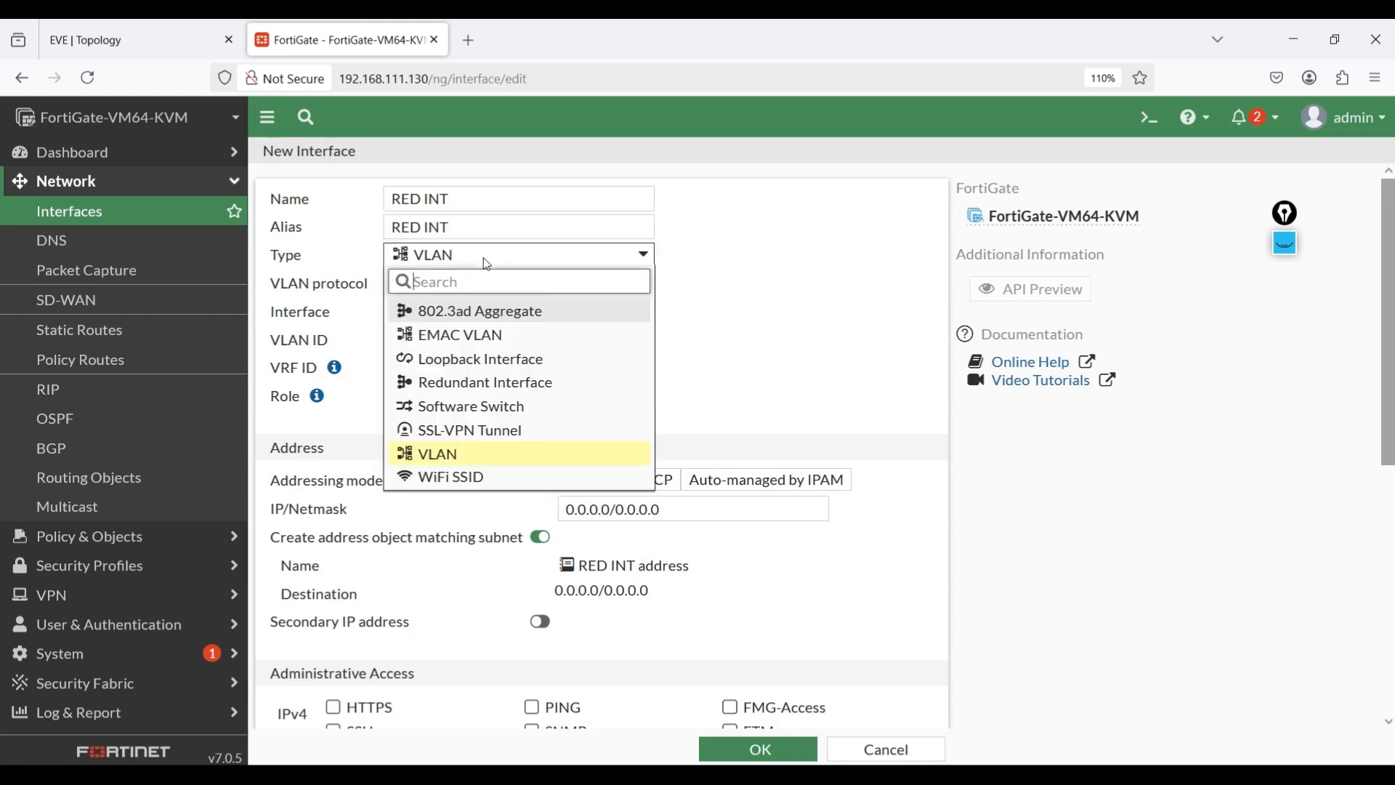
{"action": "left_click", "coordinate": [462, 384]}
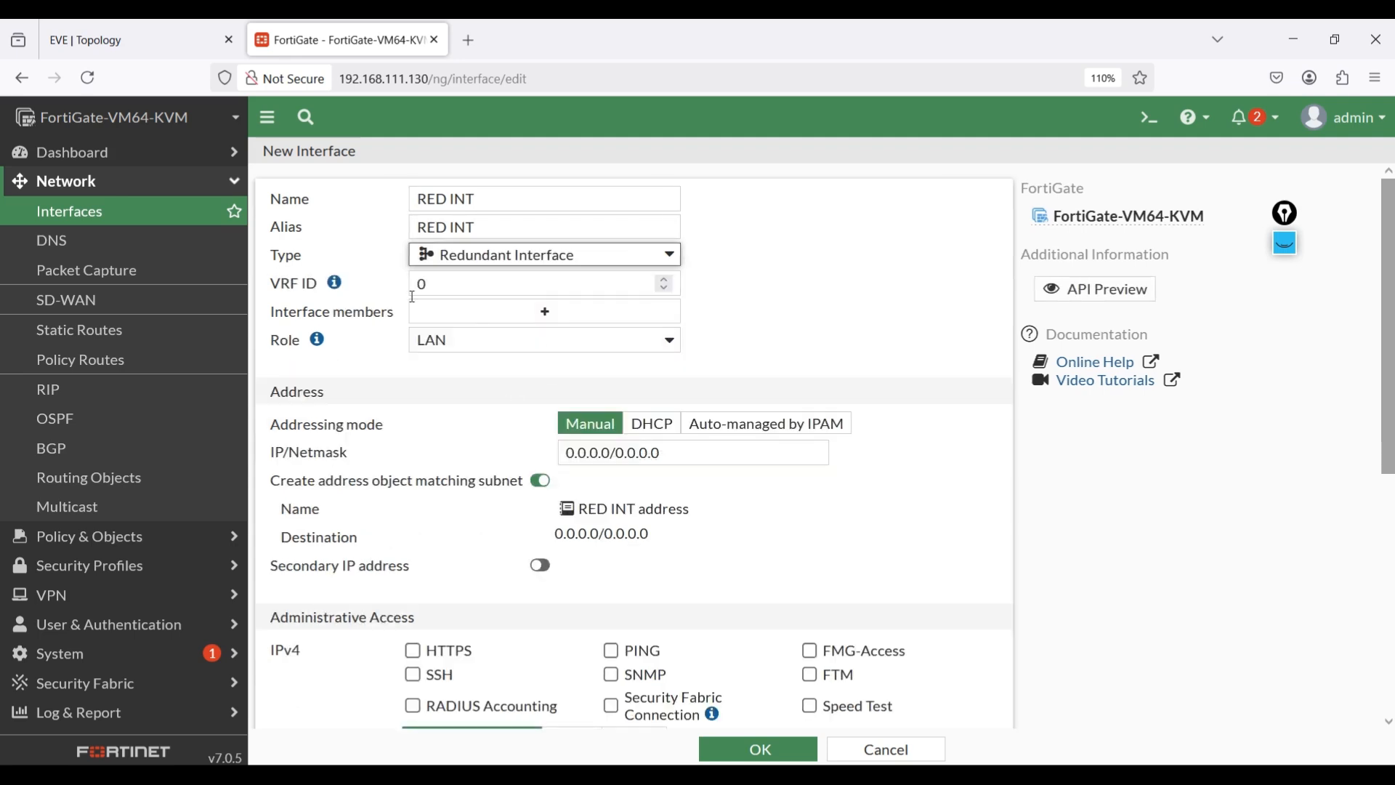
{"action": "left_click", "coordinate": [460, 320]}
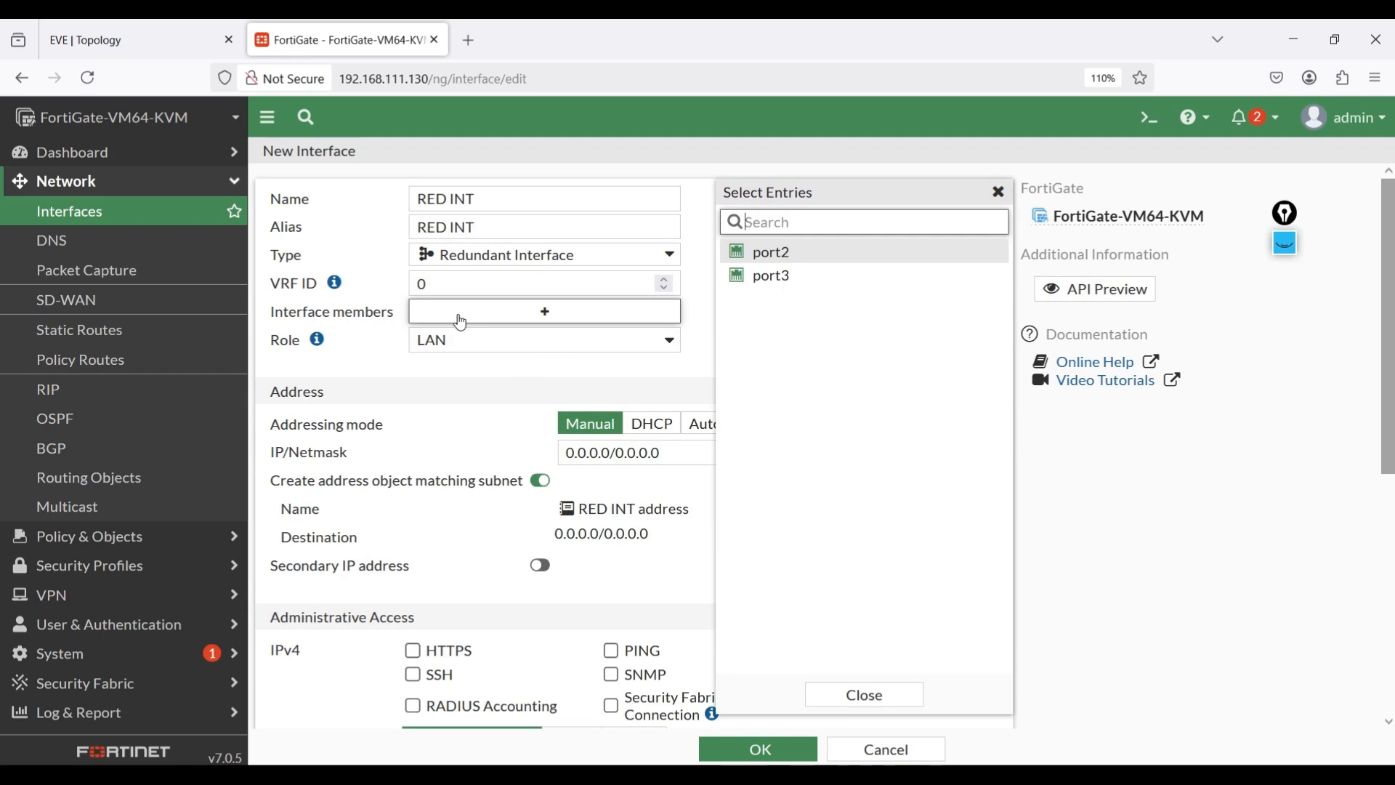
{"action": "left_click", "coordinate": [164, 45]}
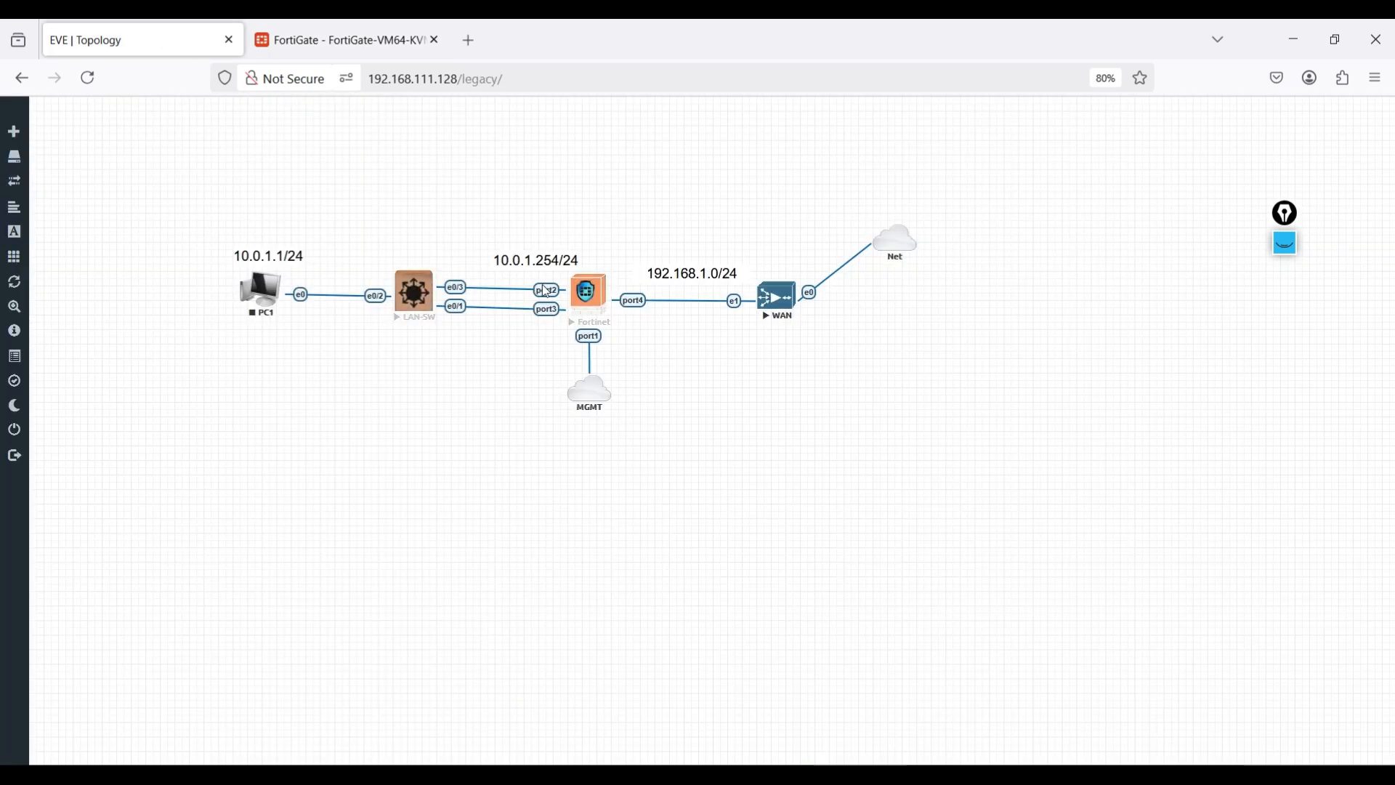
{"action": "key", "text": "ctrl+Tab"}
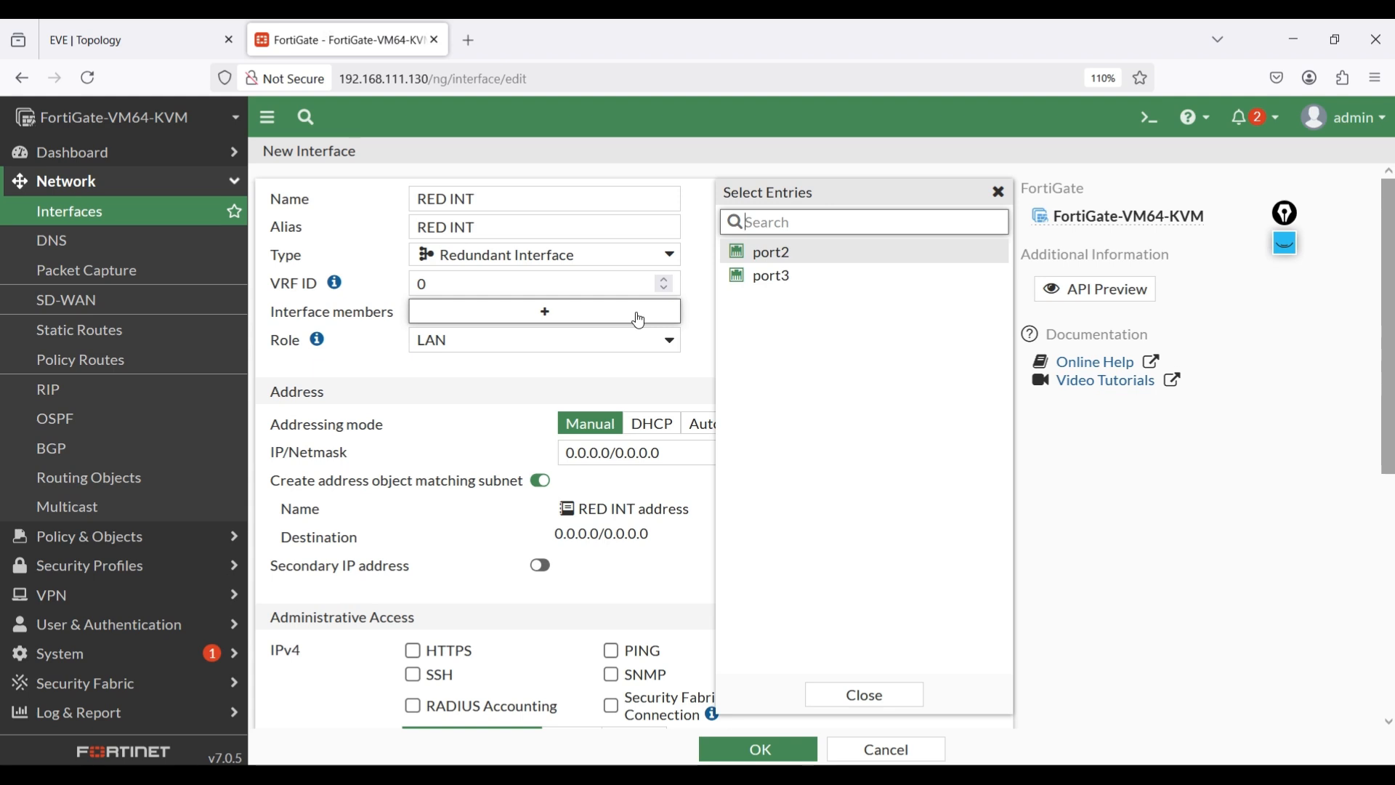
{"action": "mouse_move", "coordinate": [790, 262]}
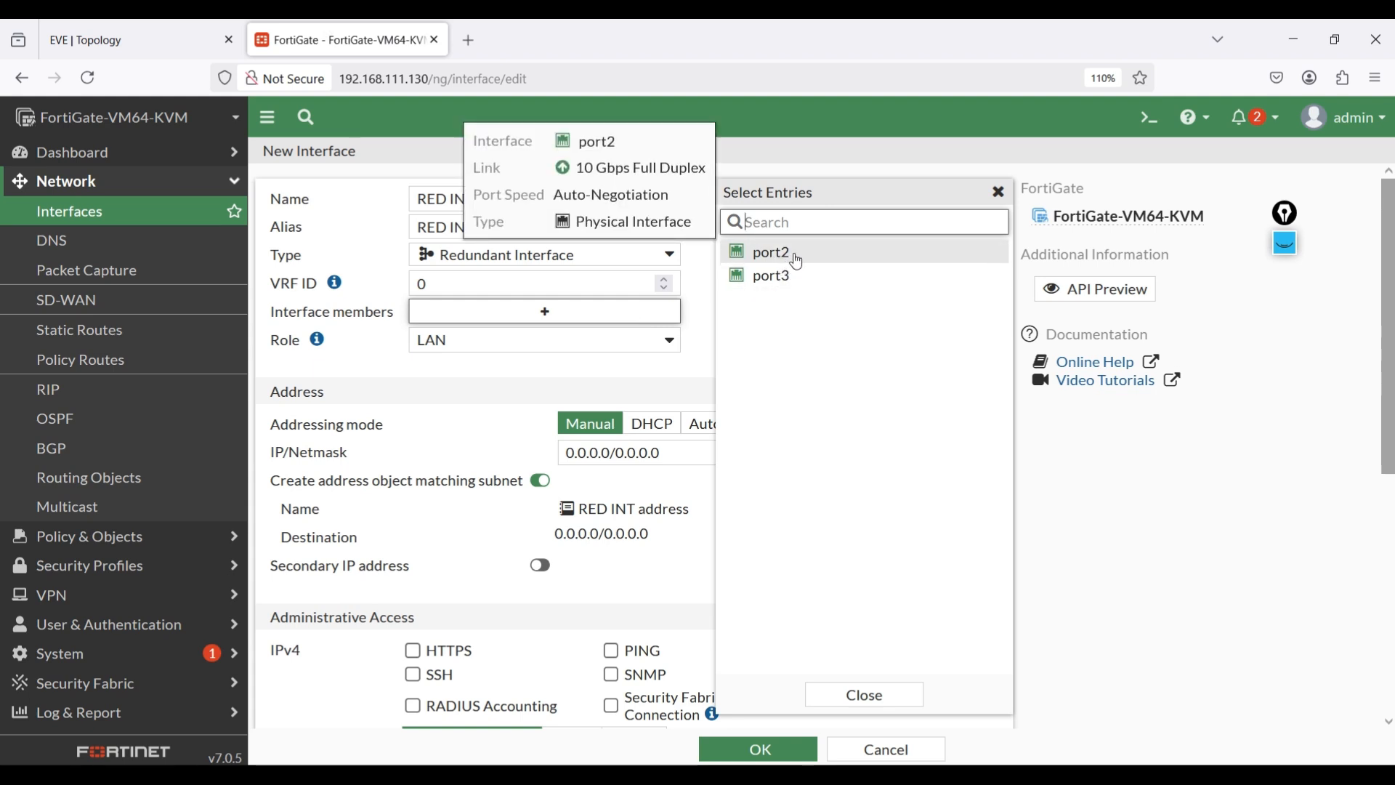
{"action": "mouse_move", "coordinate": [774, 285]}
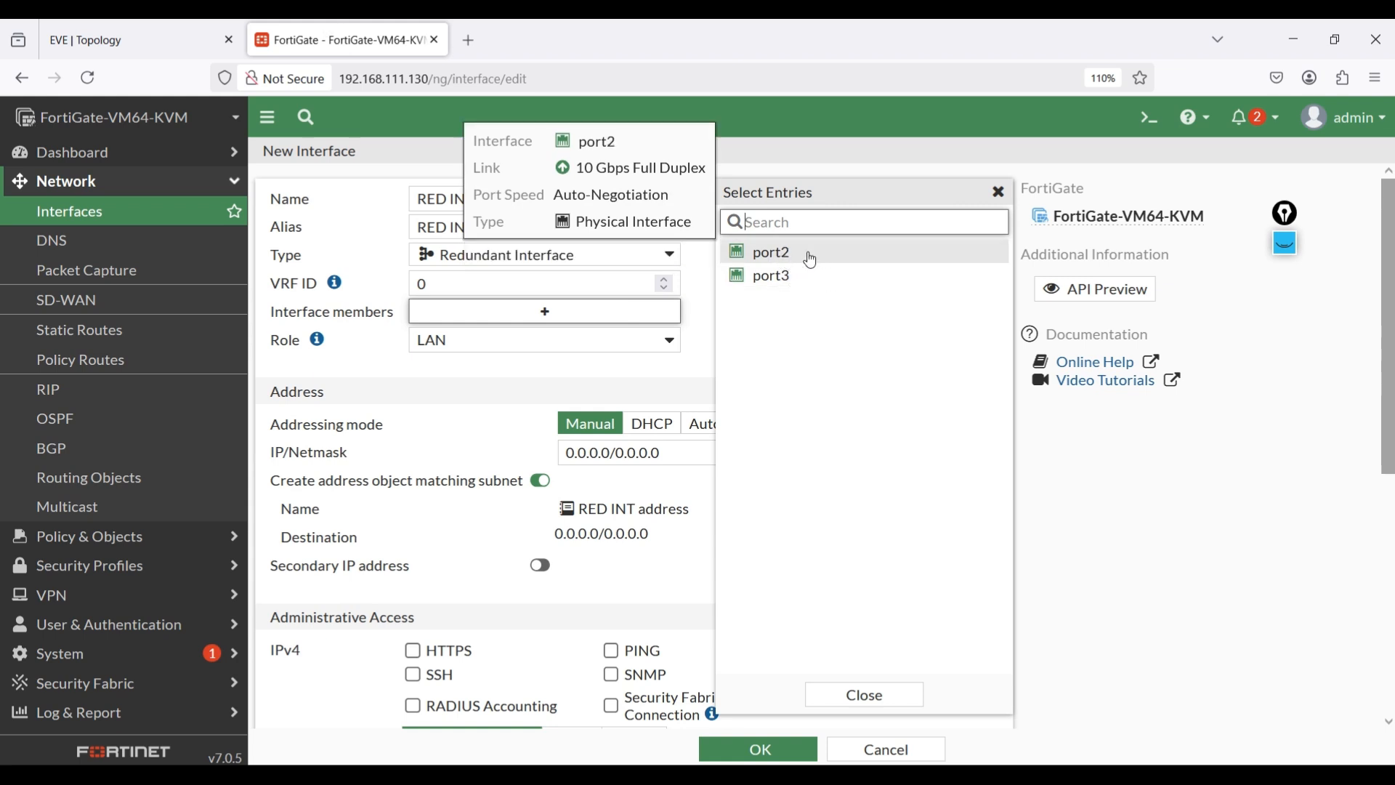
{"action": "left_click", "coordinate": [768, 264]}
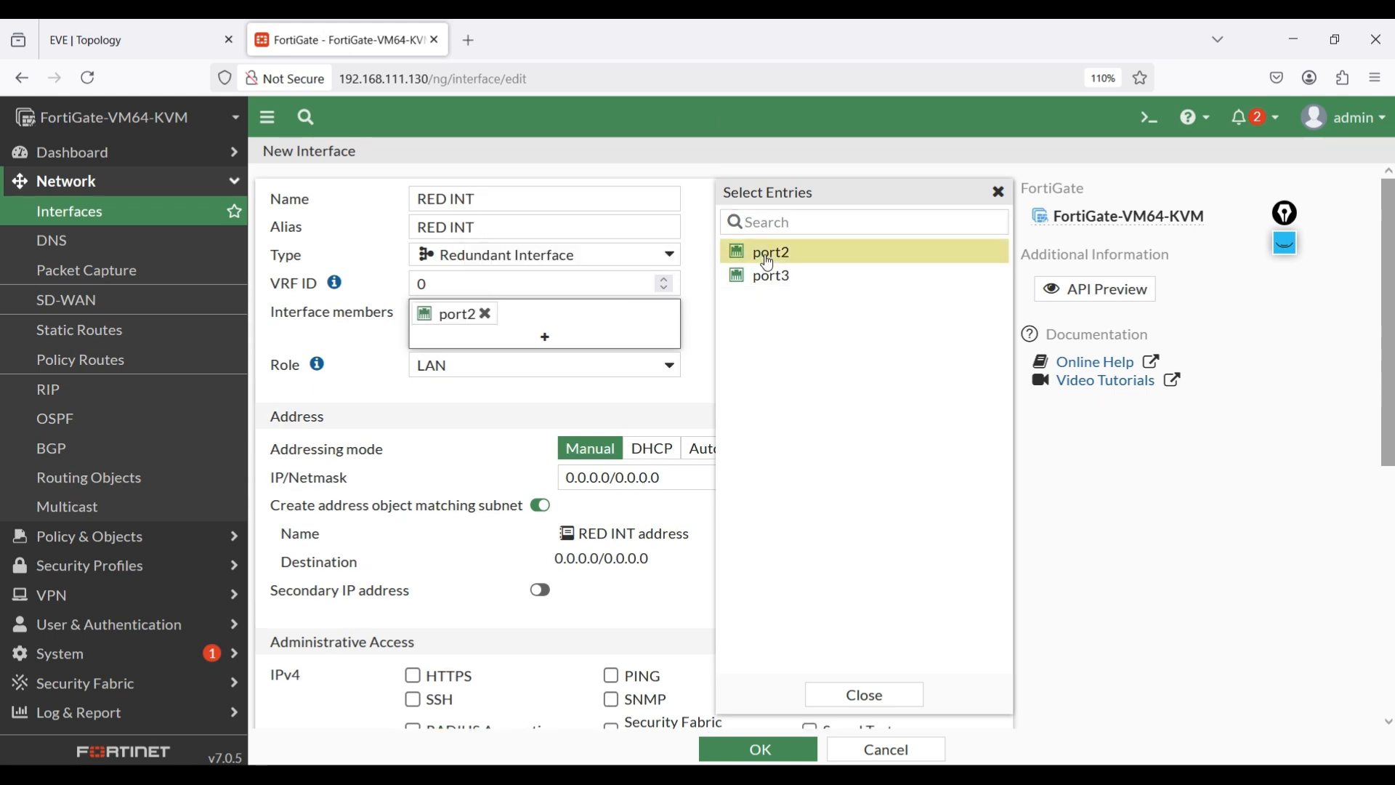
{"action": "left_click", "coordinate": [778, 281]}
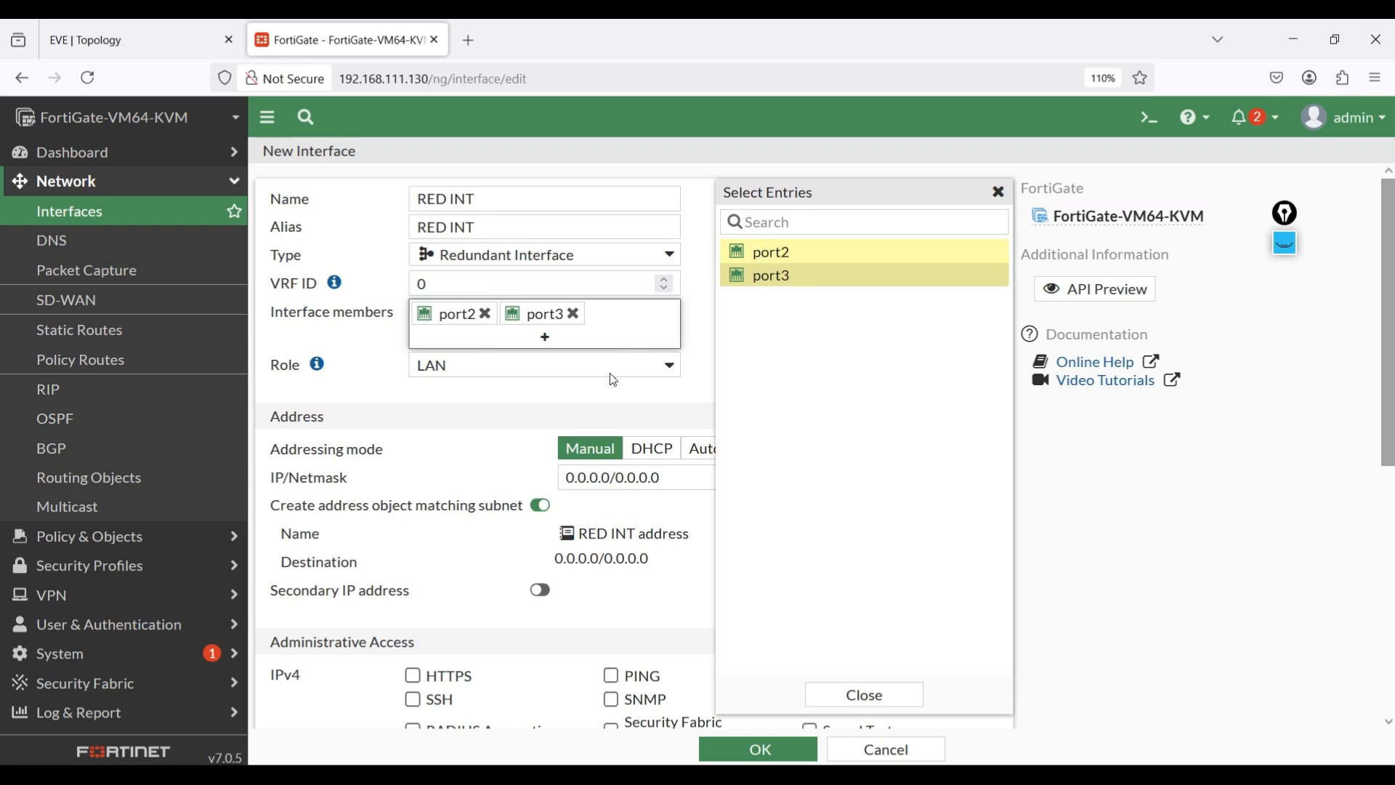
{"action": "left_click", "coordinate": [835, 694]}
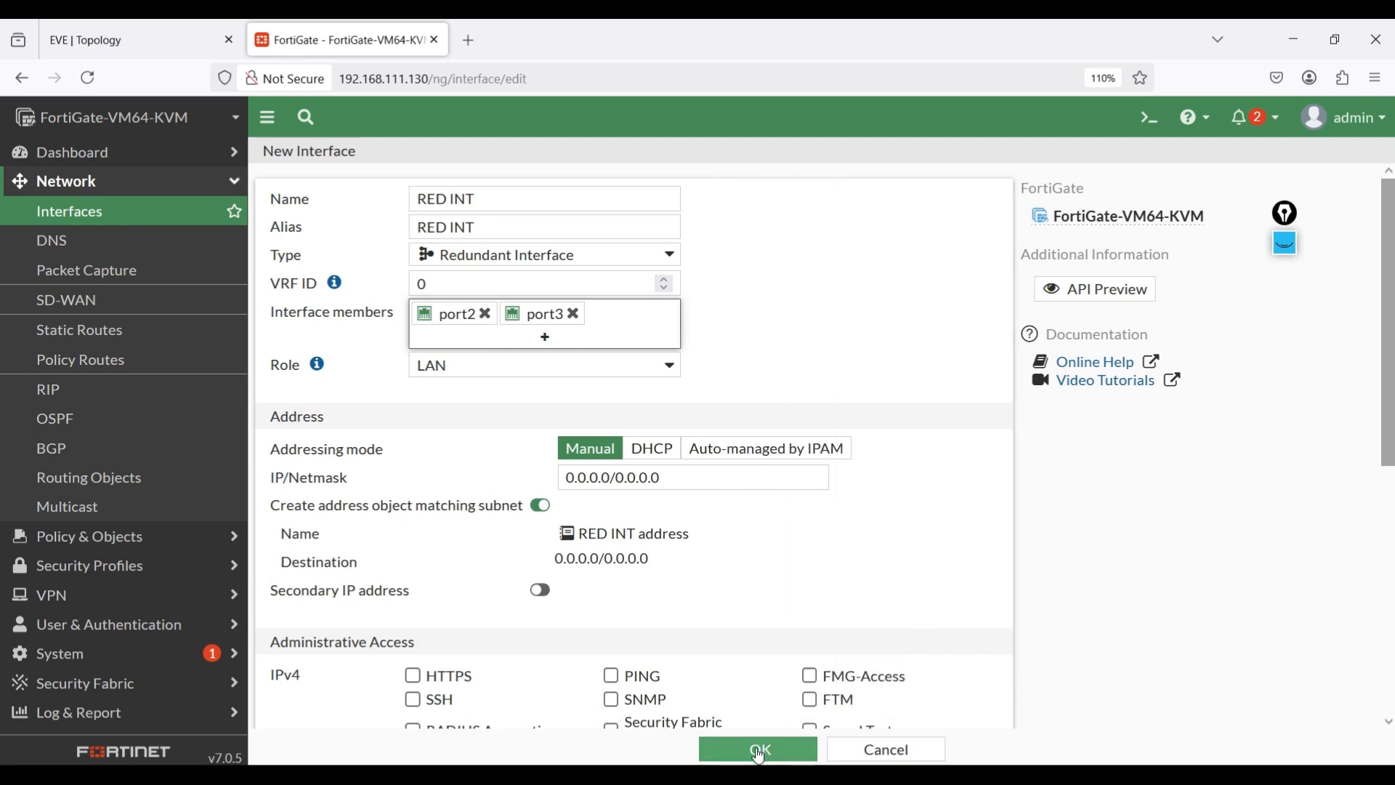
- Allow PING on RED INT, set its IP/Netmask to 10.0.1.254/24, and save it
{"action": "left_click", "coordinate": [611, 676]}
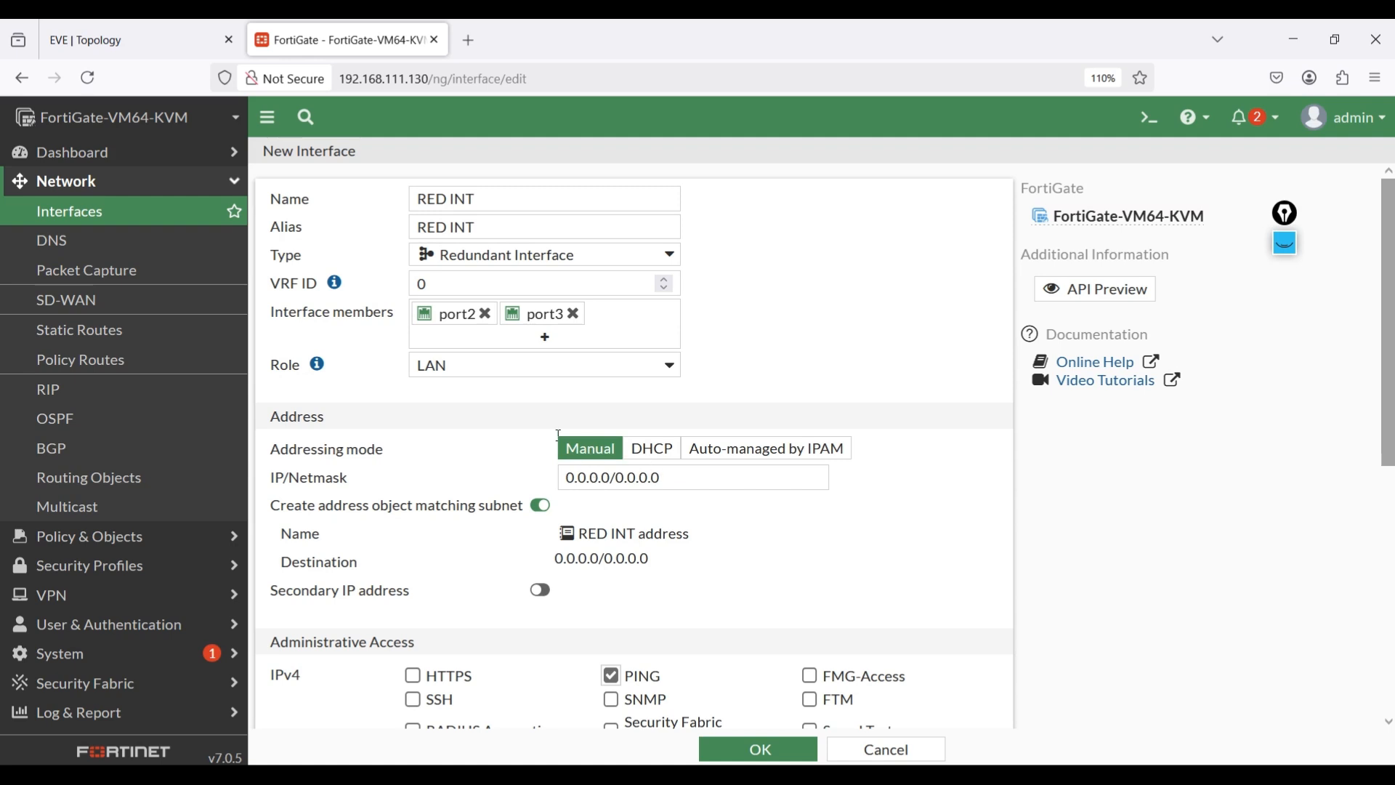
{"action": "left_click", "coordinate": [108, 35]}
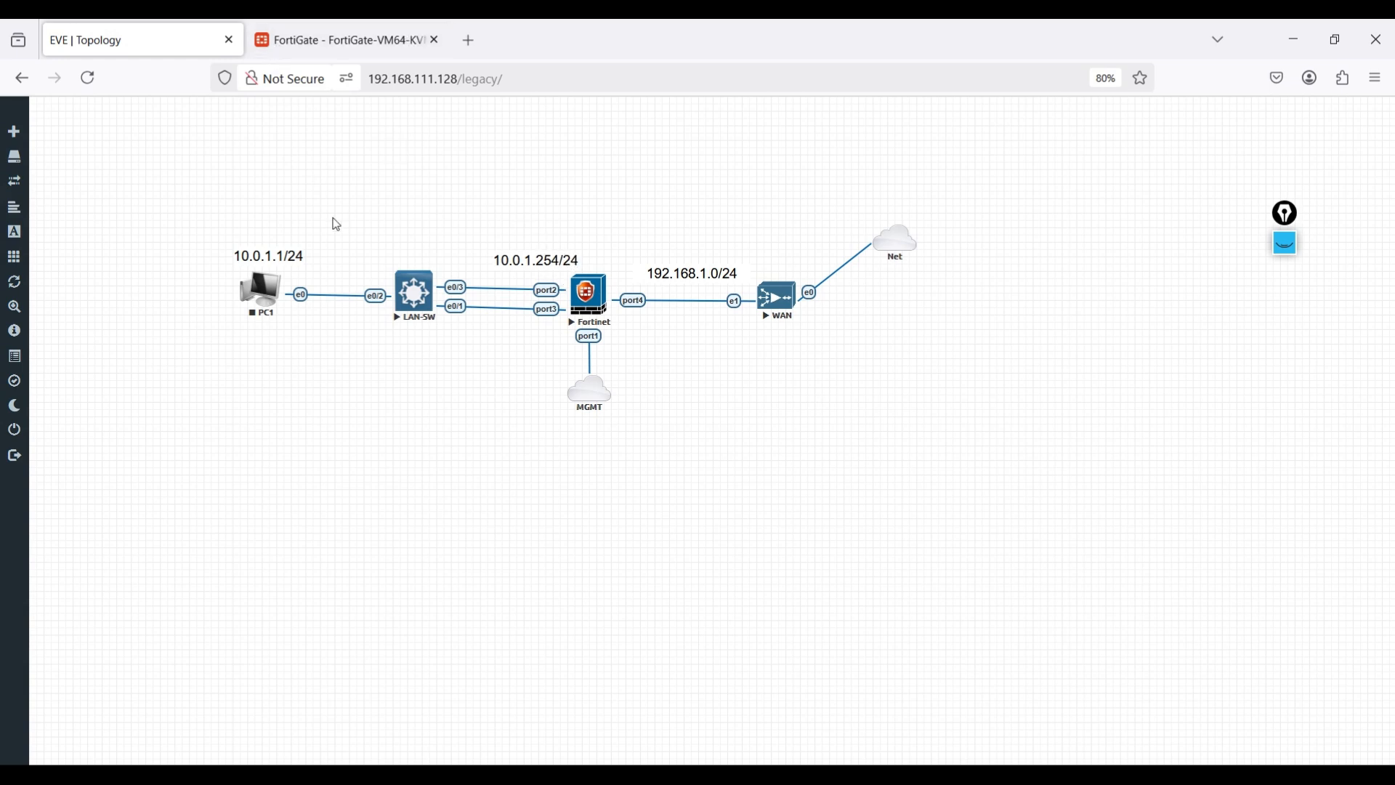
{"action": "left_click", "coordinate": [305, 32]}
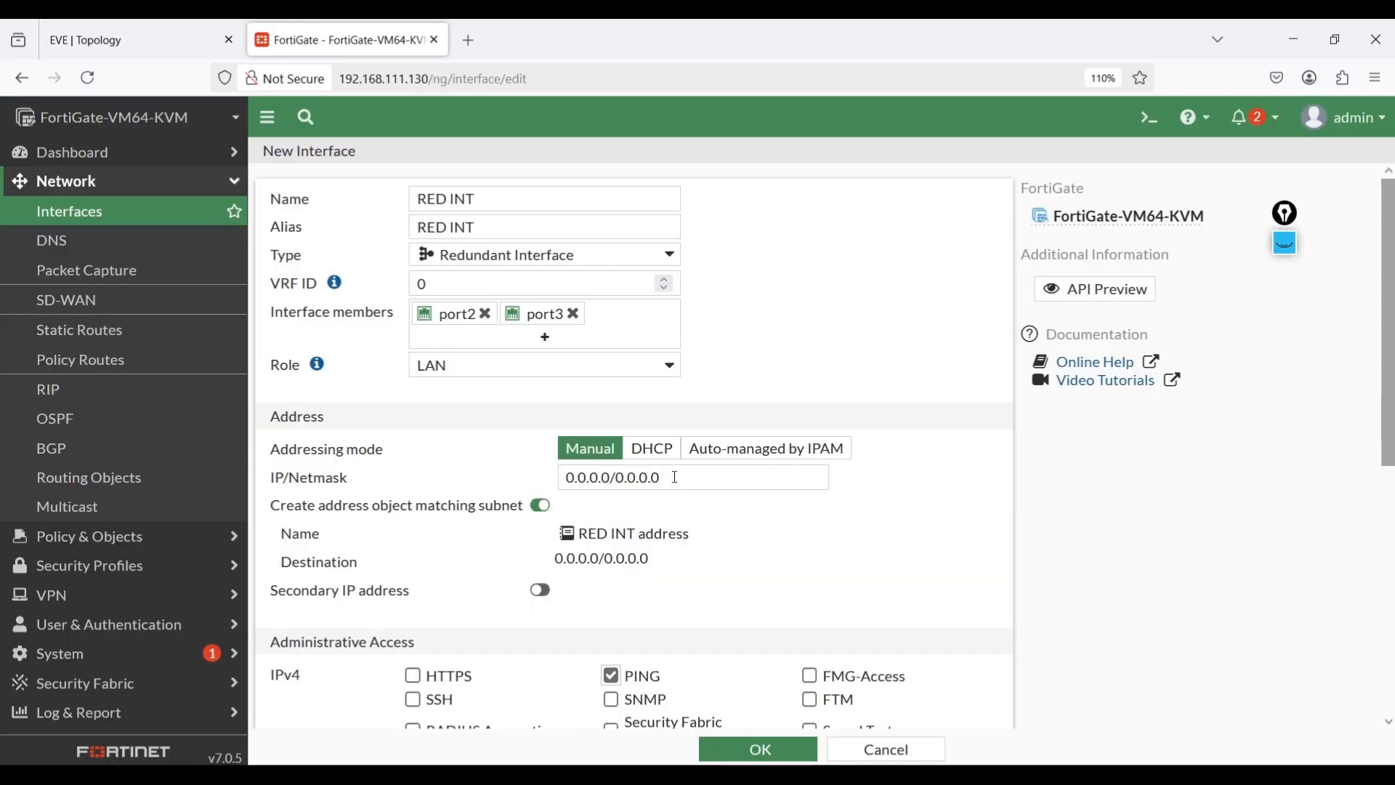
{"action": "left_click_drag", "start_coordinate": [675, 477], "coordinate": [563, 477]}
{"action": "type", "text": "10.0.10"}
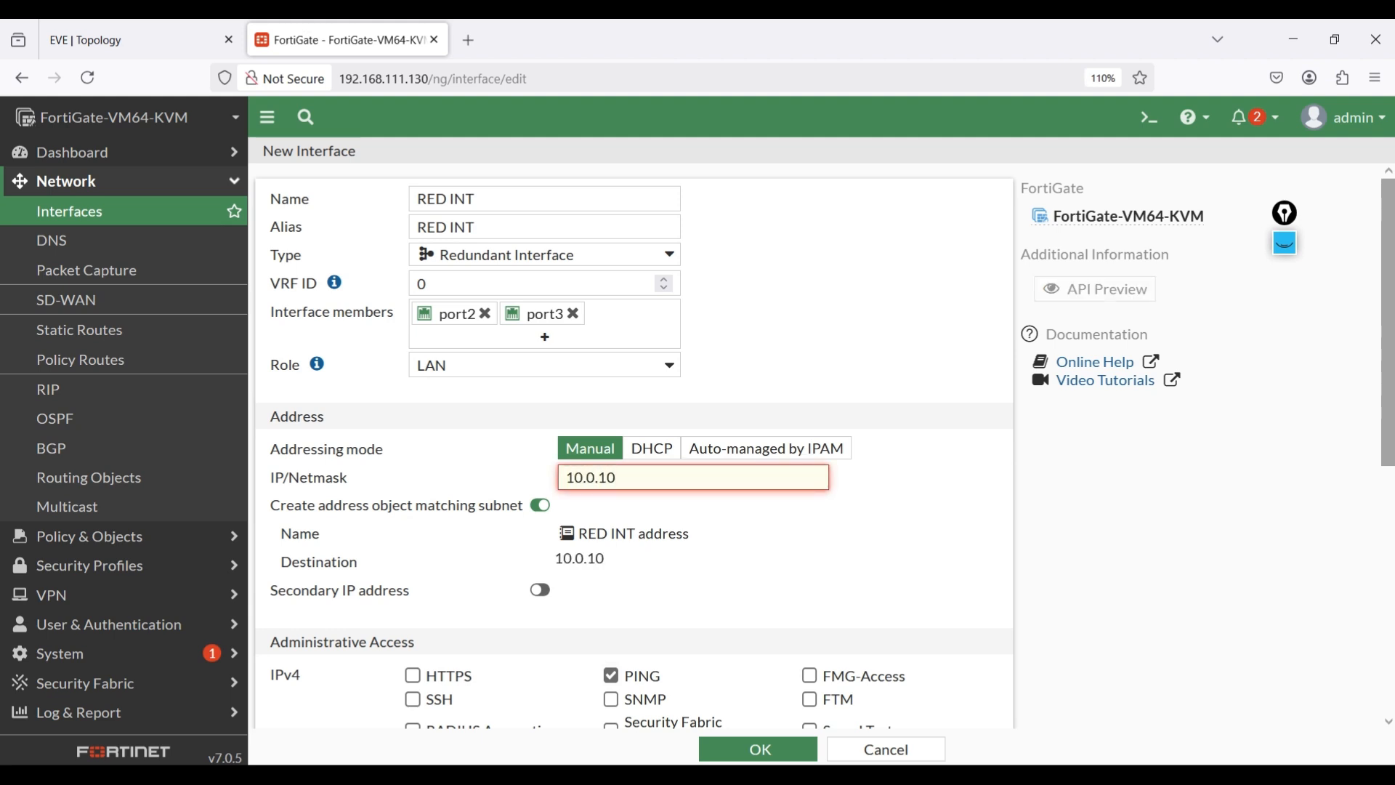
{"action": "key", "text": "BackSpace"}
{"action": "type", "text": ".254/24"}
{"action": "scroll", "coordinate": [602, 516], "scroll_direction": "down", "scroll_amount": 3}
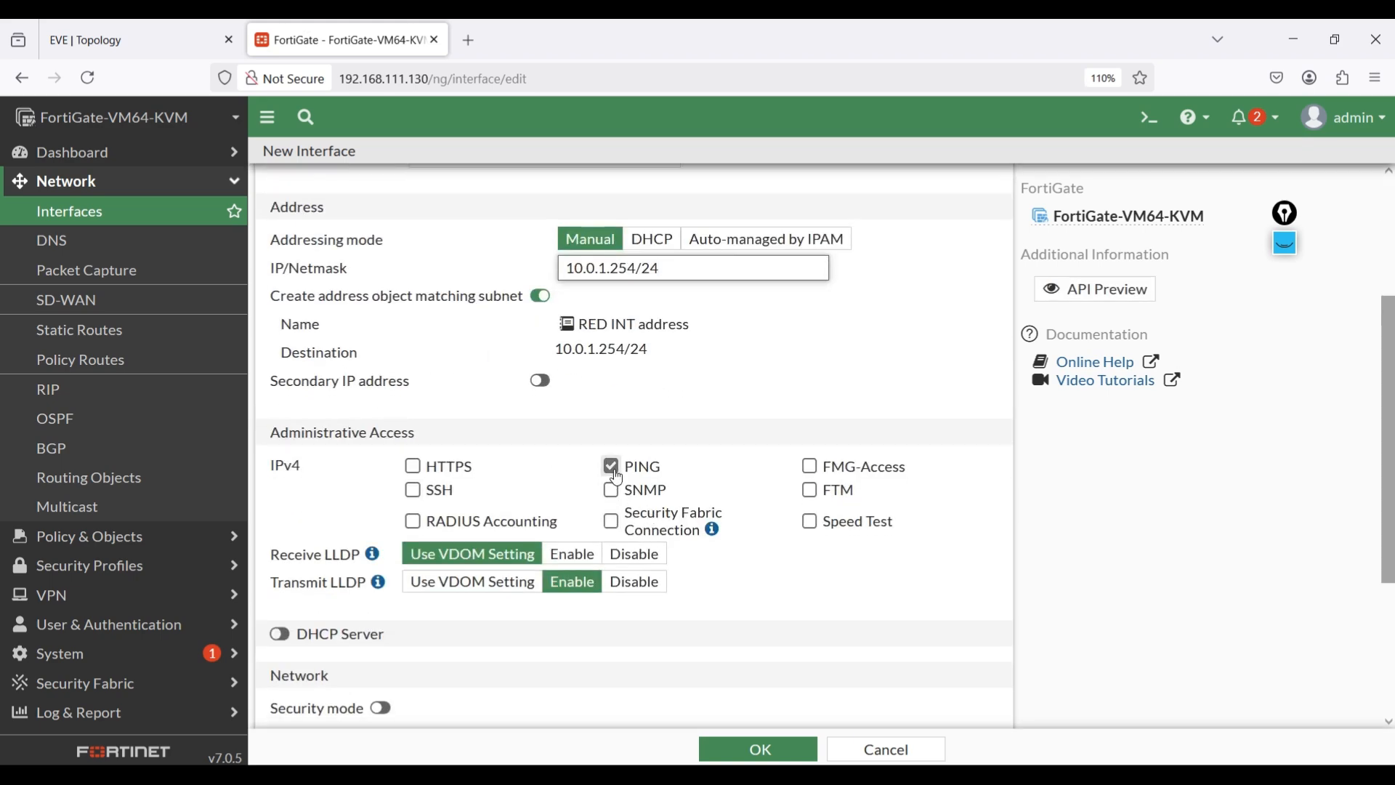
{"action": "scroll", "coordinate": [698, 480], "scroll_direction": "down", "scroll_amount": 3}
{"action": "left_click", "coordinate": [796, 749]}
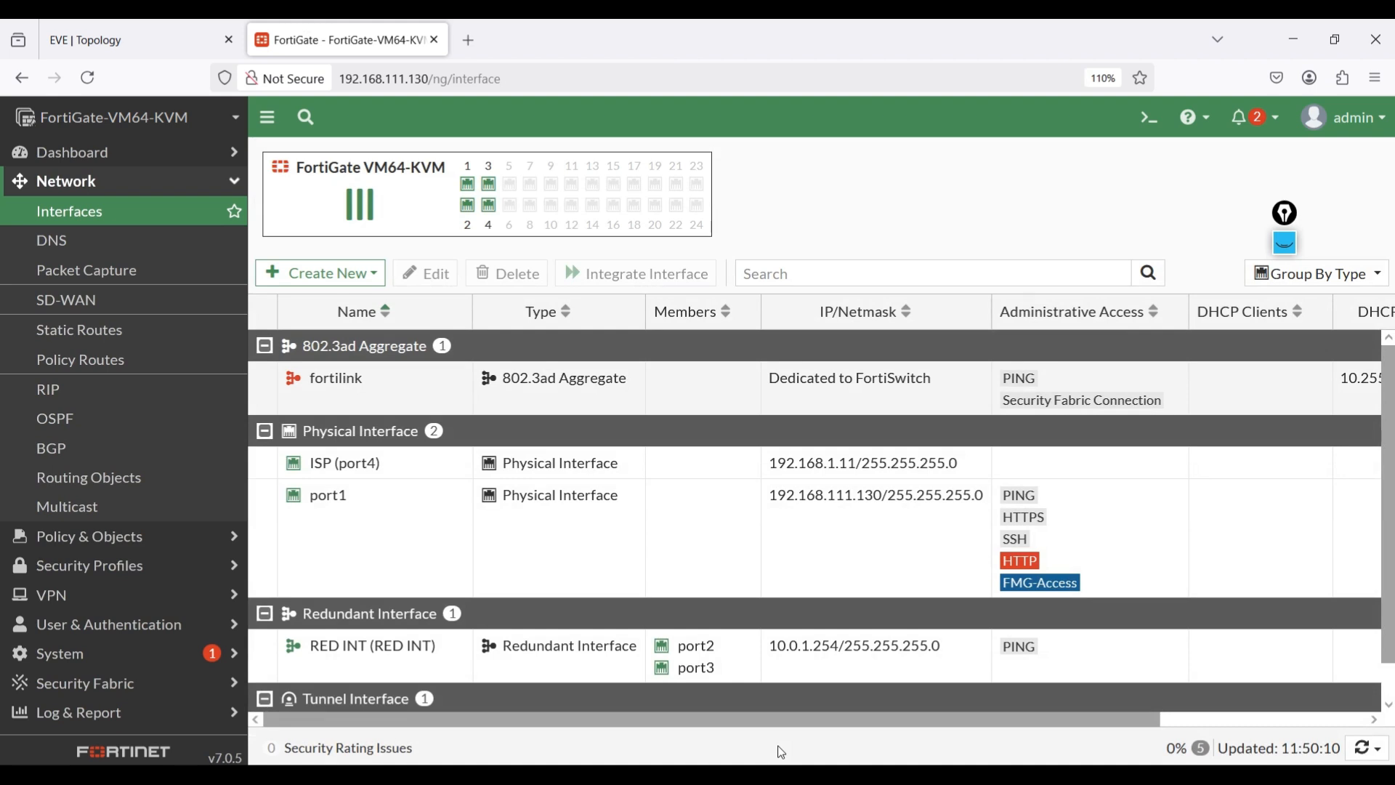
- In DNS settings, specify 8.8.8.8 as primary and 1.1.1.1 as secondary, and apply
{"action": "left_click", "coordinate": [94, 220]}
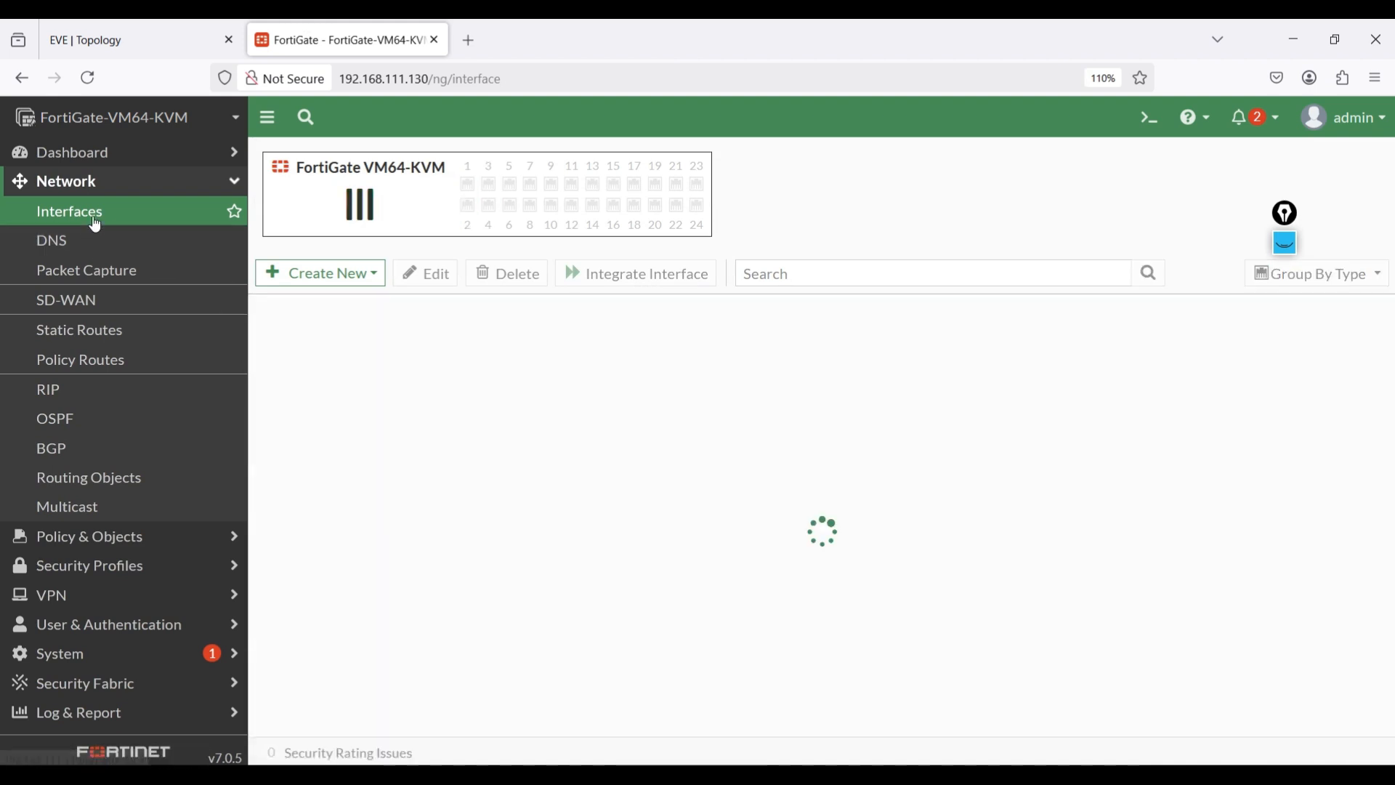
{"action": "scroll", "coordinate": [402, 429], "scroll_direction": "down", "scroll_amount": 1}
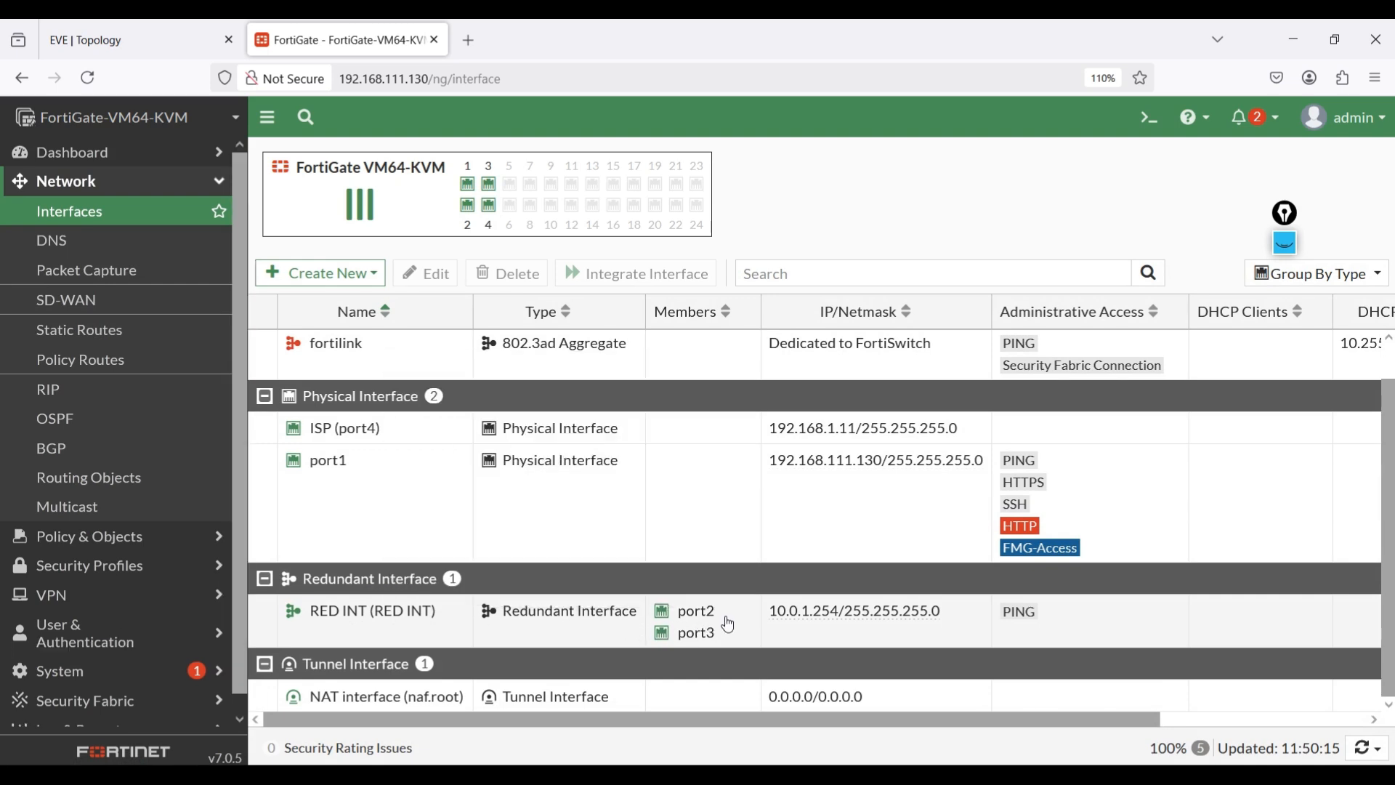
{"action": "left_click", "coordinate": [64, 253]}
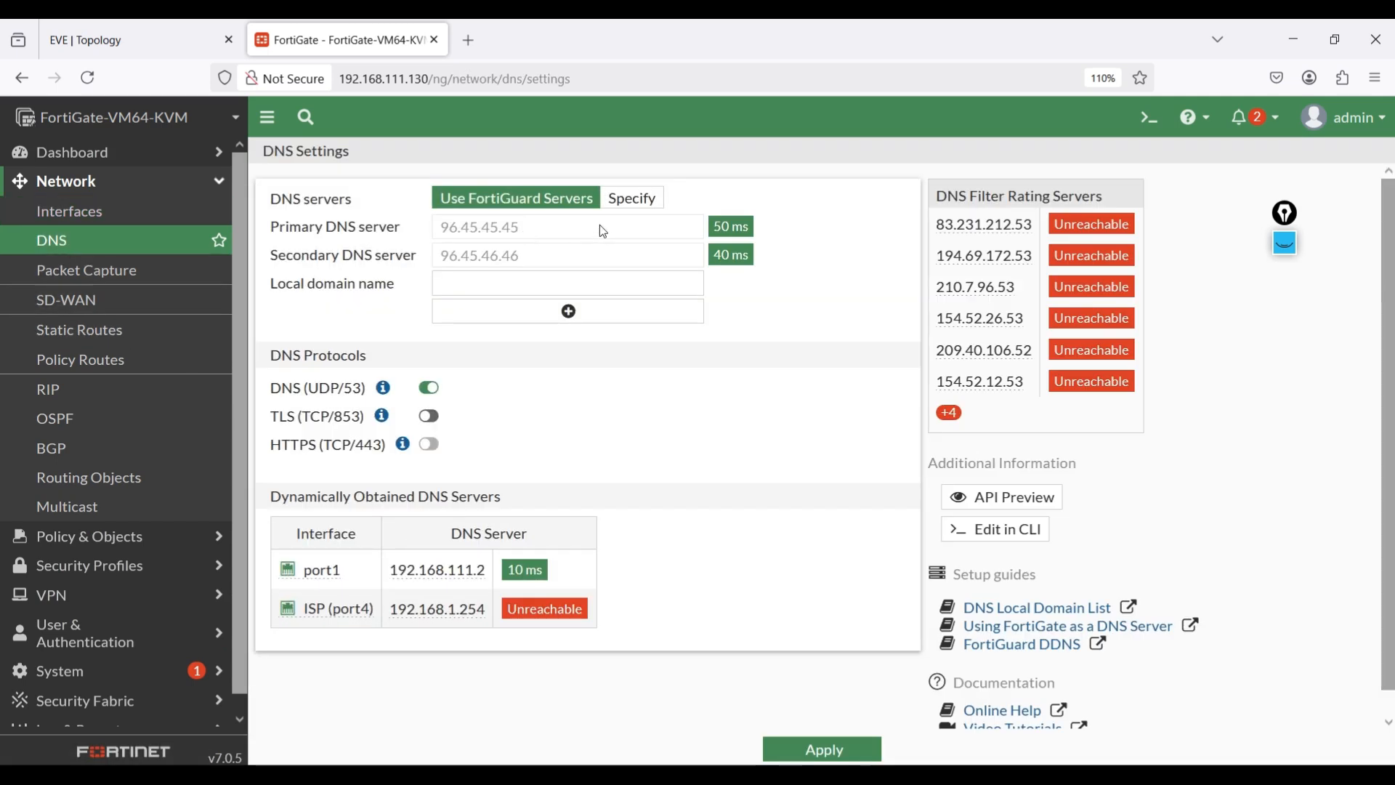
{"action": "left_click", "coordinate": [635, 202]}
{"action": "left_click_drag", "start_coordinate": [566, 227], "coordinate": [390, 227]}
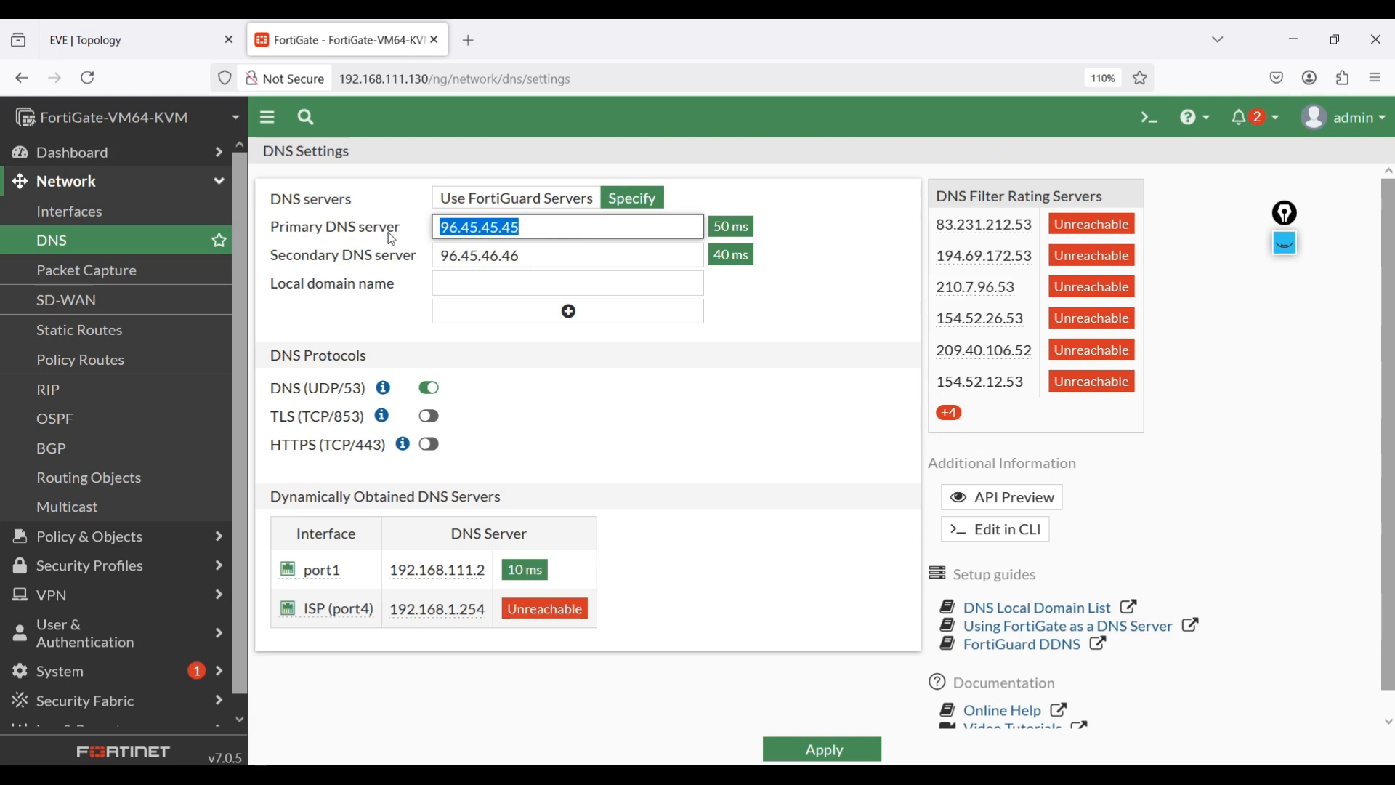
{"action": "type", "text": "8.8.8.8"}
{"action": "key", "text": "Tab"}
{"action": "type", "text": "1.1.1.1"}
{"action": "left_click", "coordinate": [792, 749]}
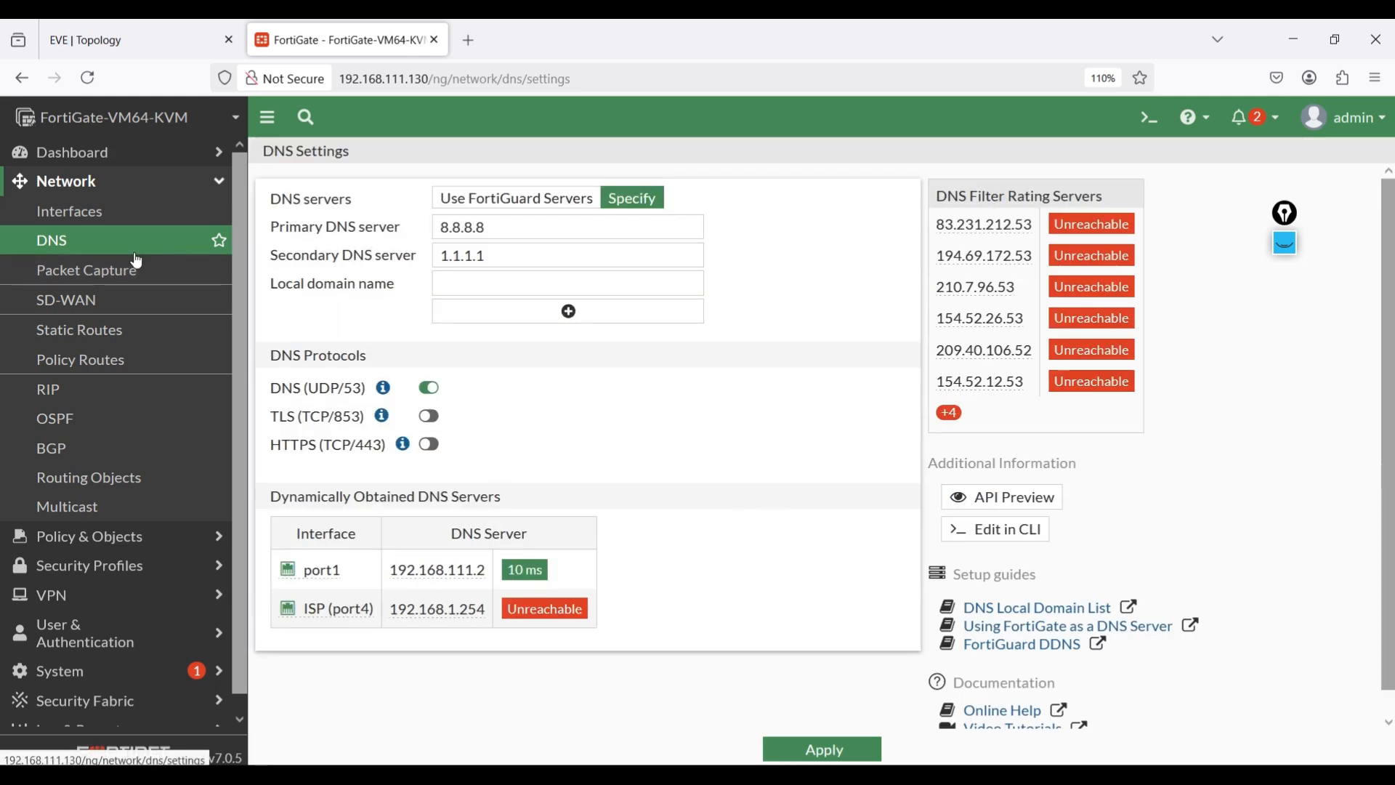
- Create a default static route via gateway 192.168.1.254 on ISP (port4)
{"action": "left_click", "coordinate": [126, 338]}
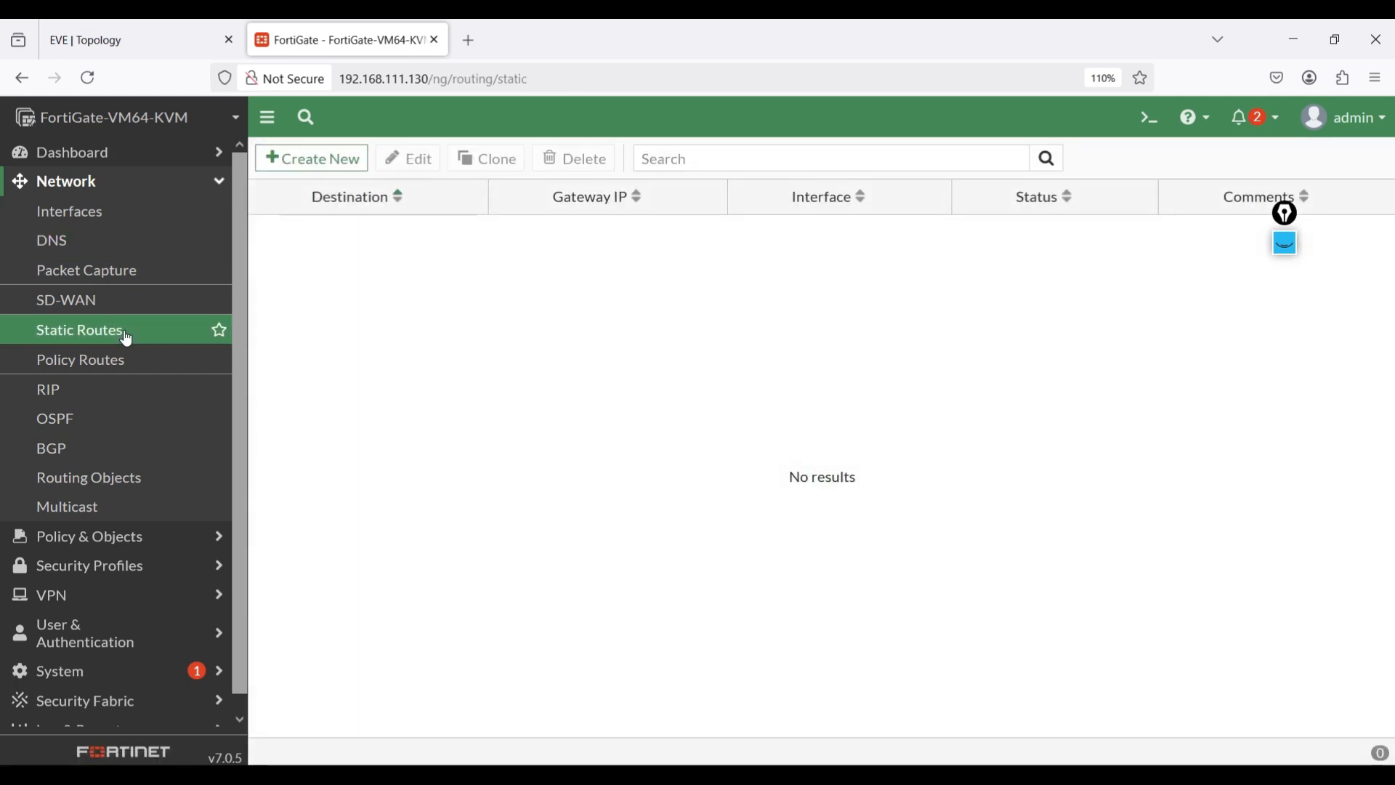
{"action": "left_click", "coordinate": [304, 159]}
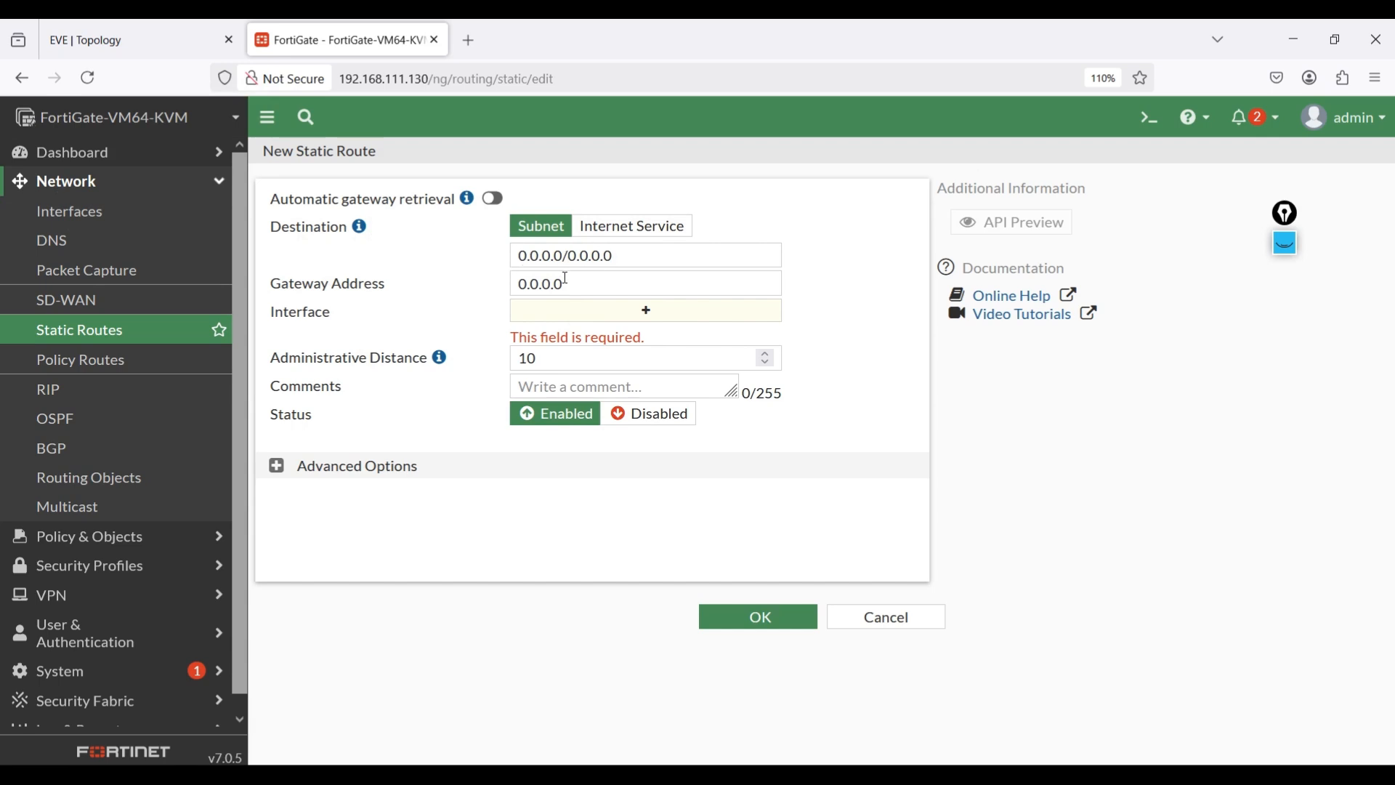
{"action": "left_click_drag", "start_coordinate": [582, 285], "coordinate": [515, 283]}
{"action": "type", "text": "192.168.1.254"}
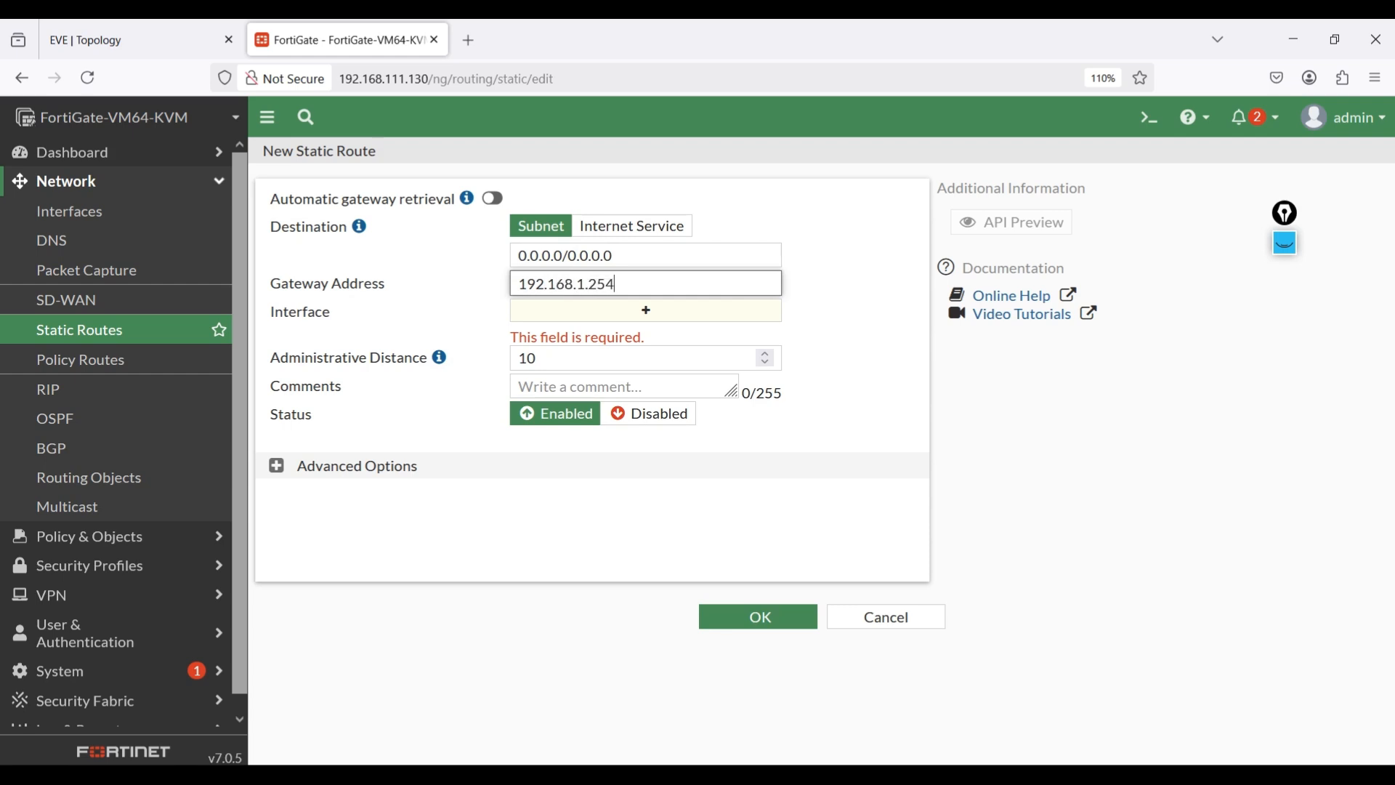
{"action": "left_click", "coordinate": [725, 324]}
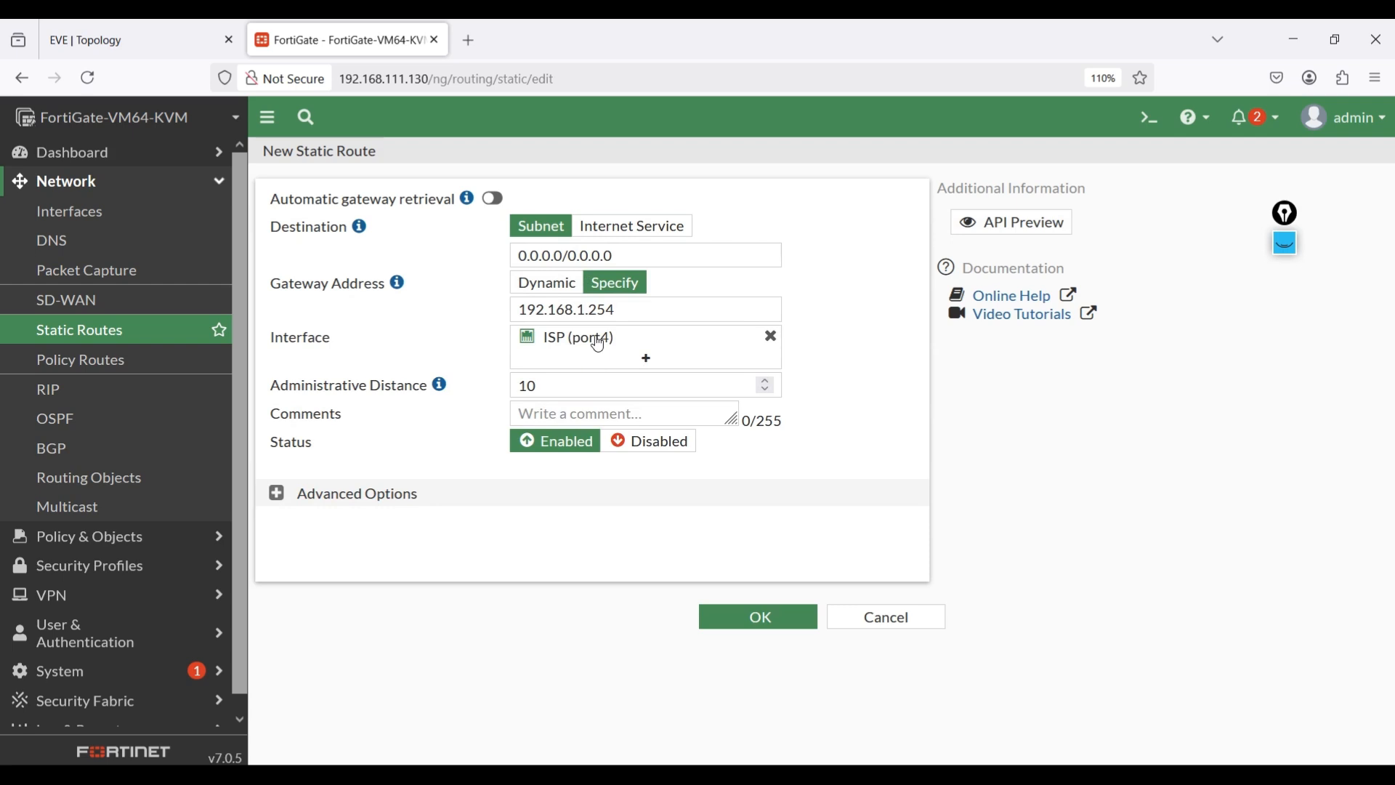
{"action": "left_click", "coordinate": [141, 26]}
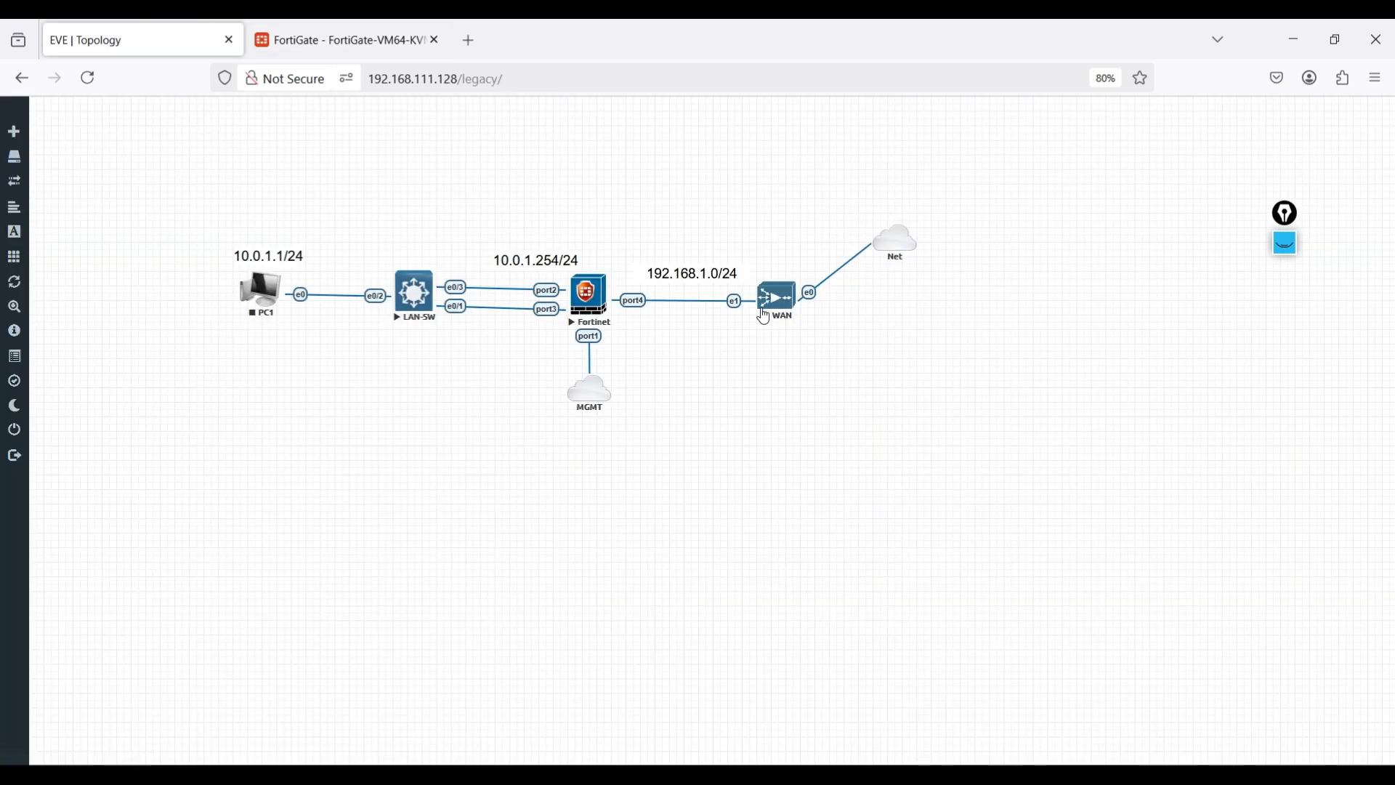
{"action": "key", "text": "ctrl+Tab"}
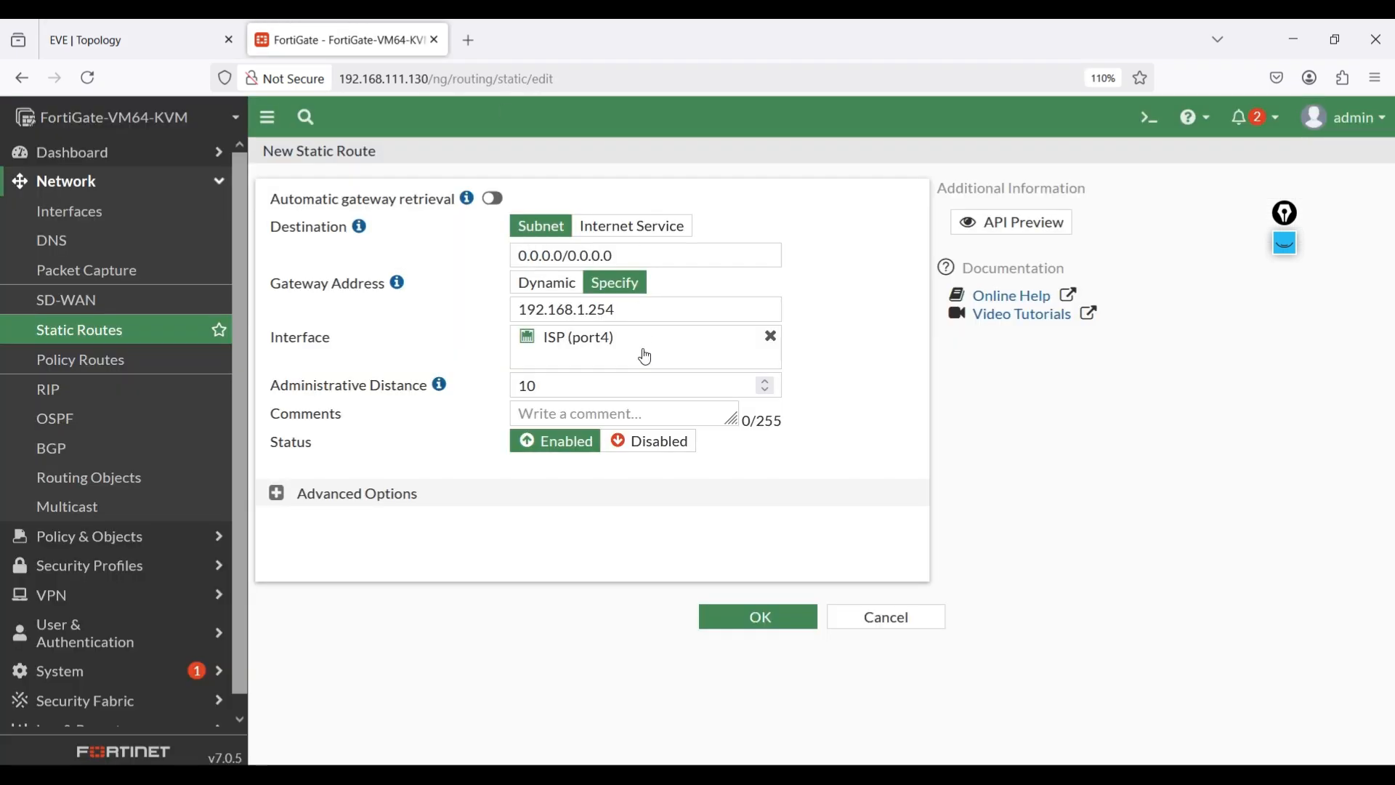
{"action": "left_click", "coordinate": [757, 624]}
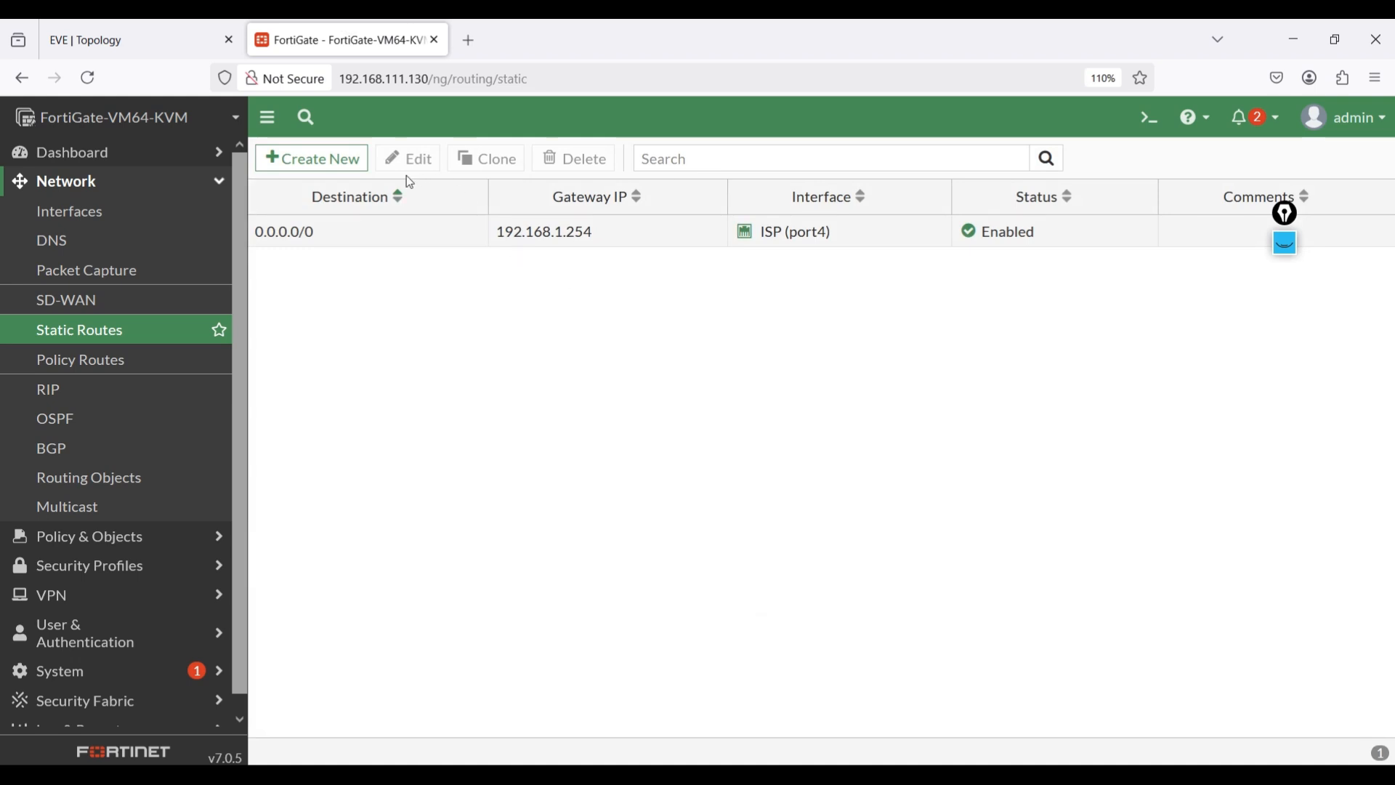
- Edit the default route and set its administrative distance to 5
{"action": "double_click", "coordinate": [384, 242]}
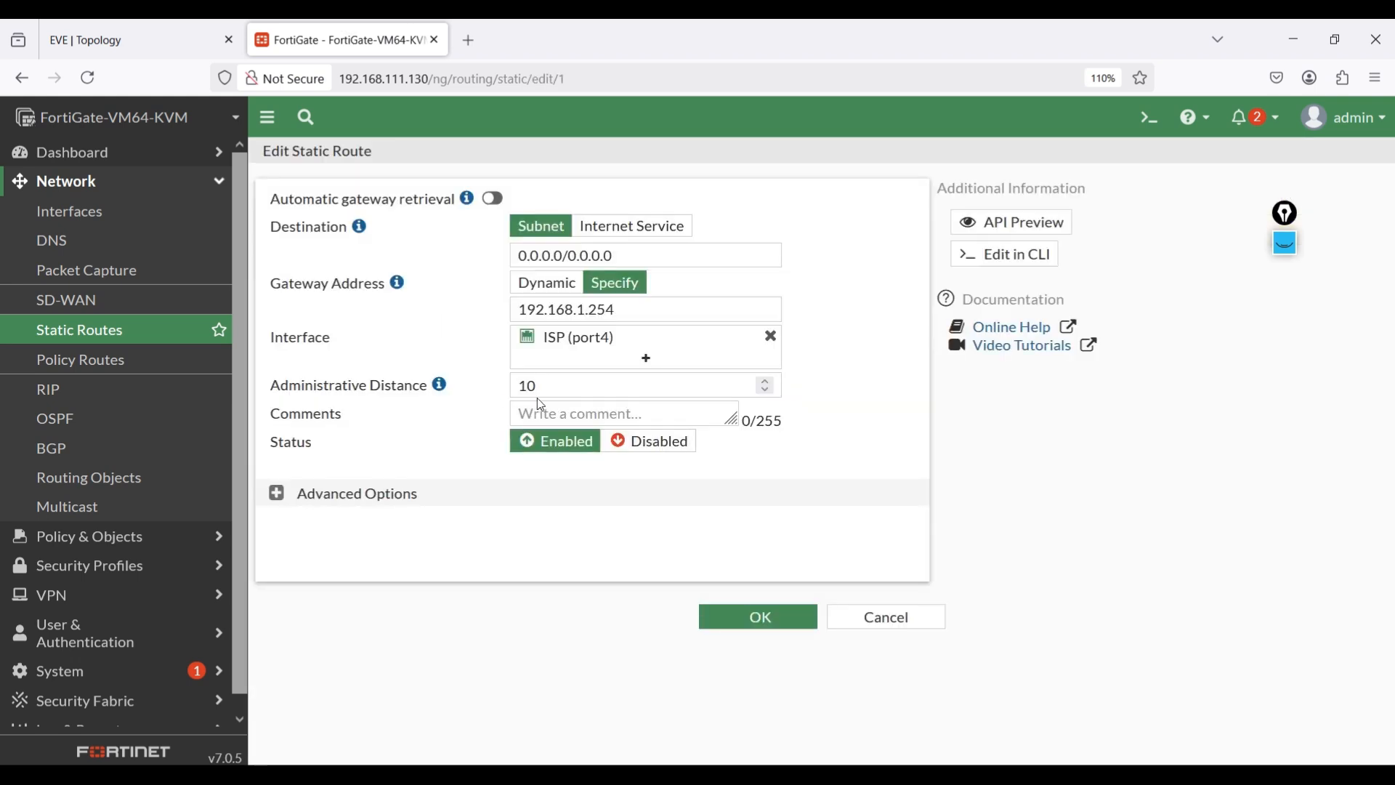
{"action": "left_click_drag", "start_coordinate": [536, 399], "coordinate": [517, 395]}
{"action": "type", "text": "5"}
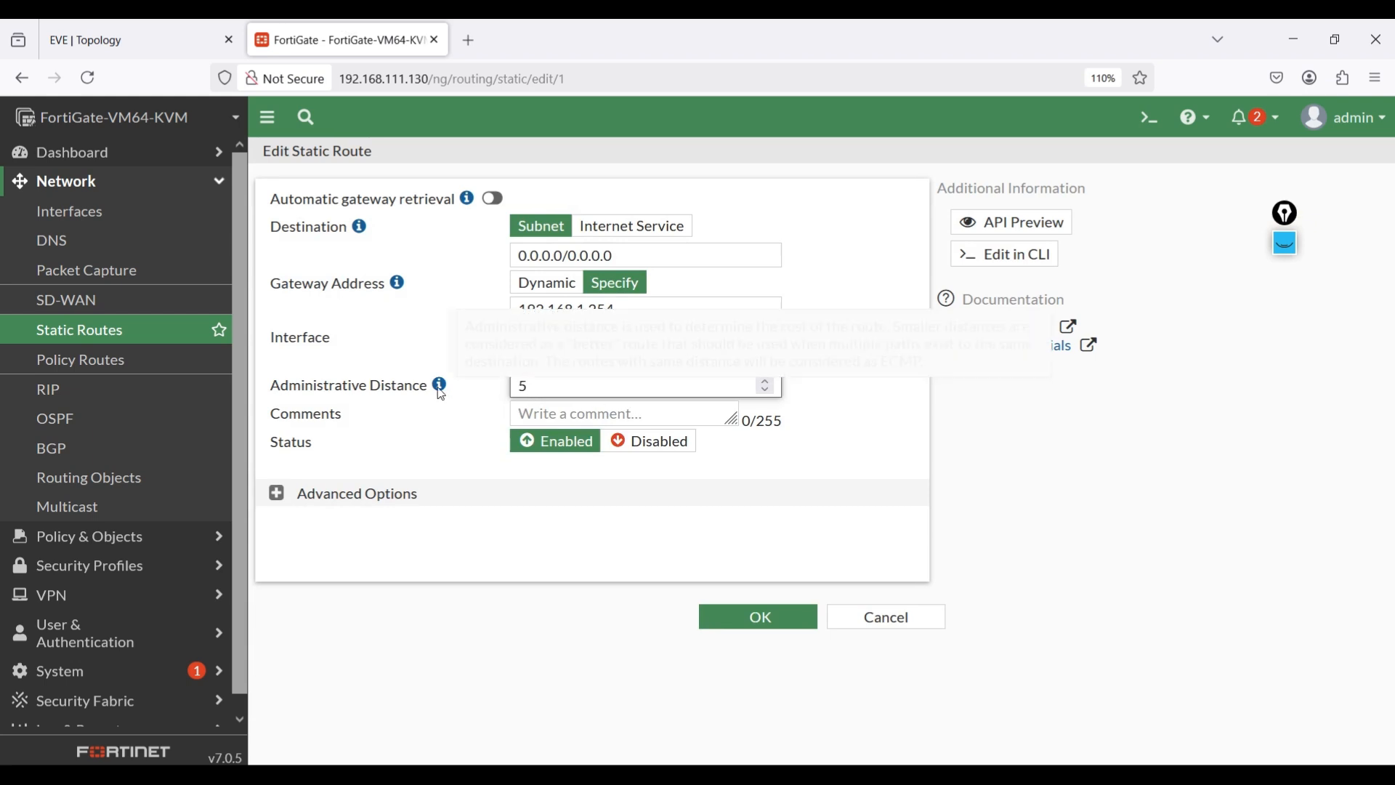
{"action": "left_click", "coordinate": [756, 617]}
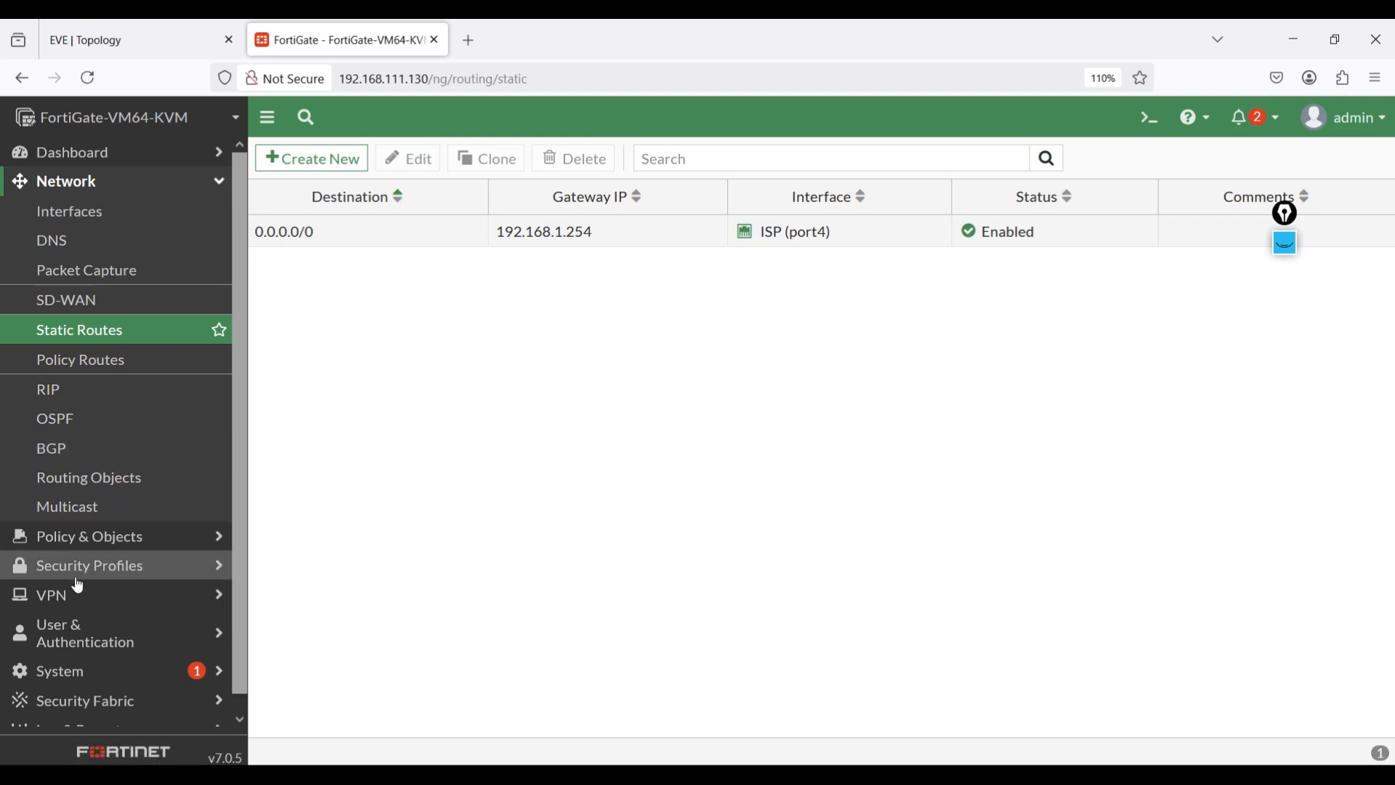
- Start a new firewall policy named Allow LAN to Internet
{"action": "left_click", "coordinate": [122, 543]}
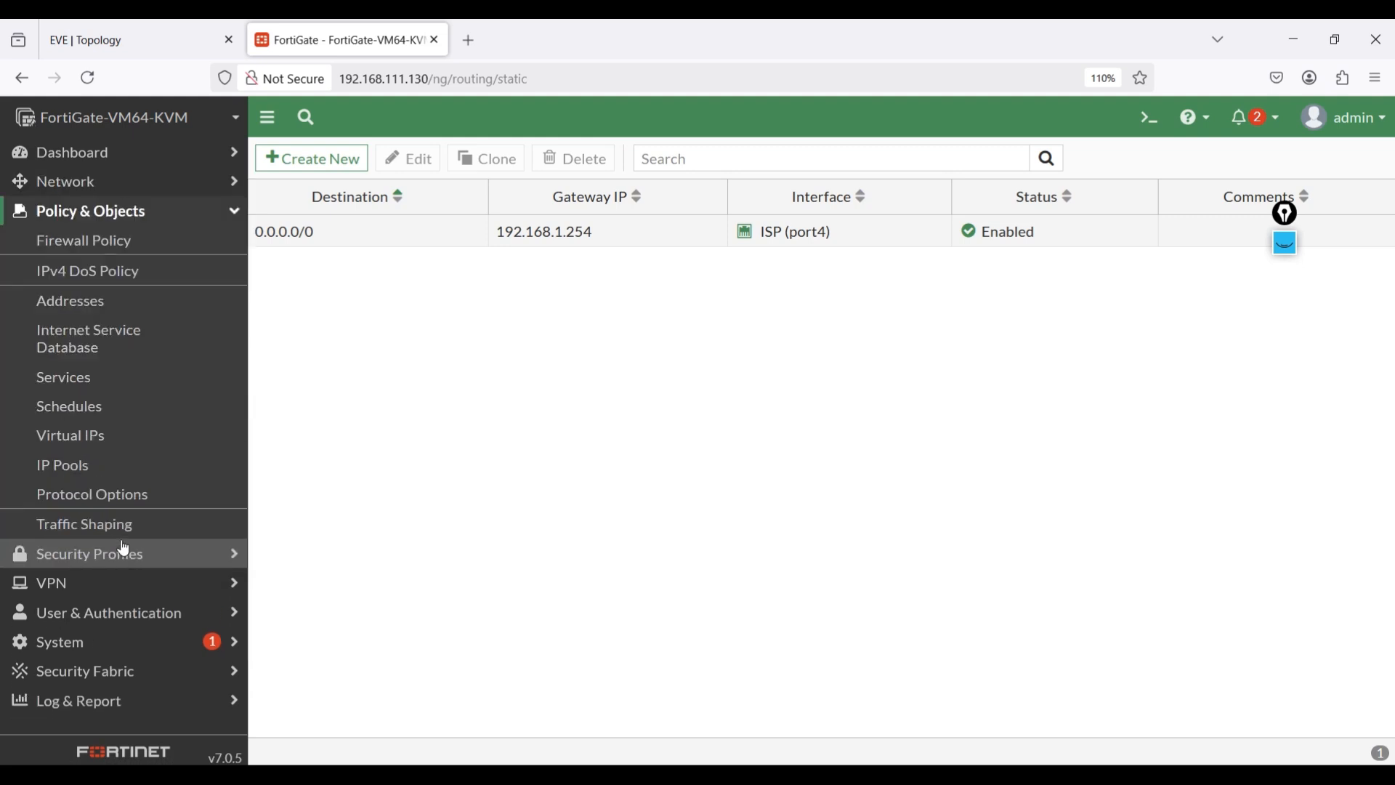
{"action": "left_click", "coordinate": [67, 251]}
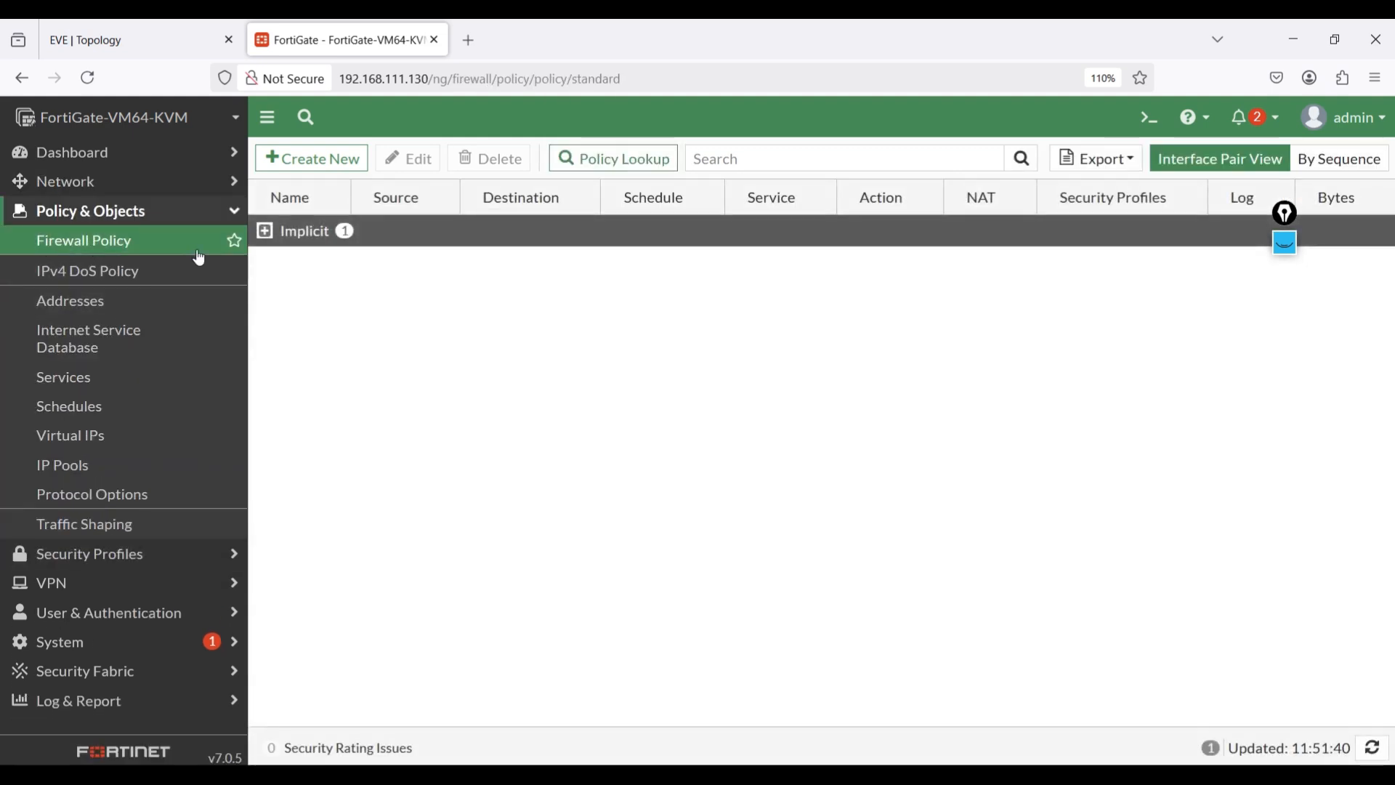
{"action": "left_click", "coordinate": [265, 233]}
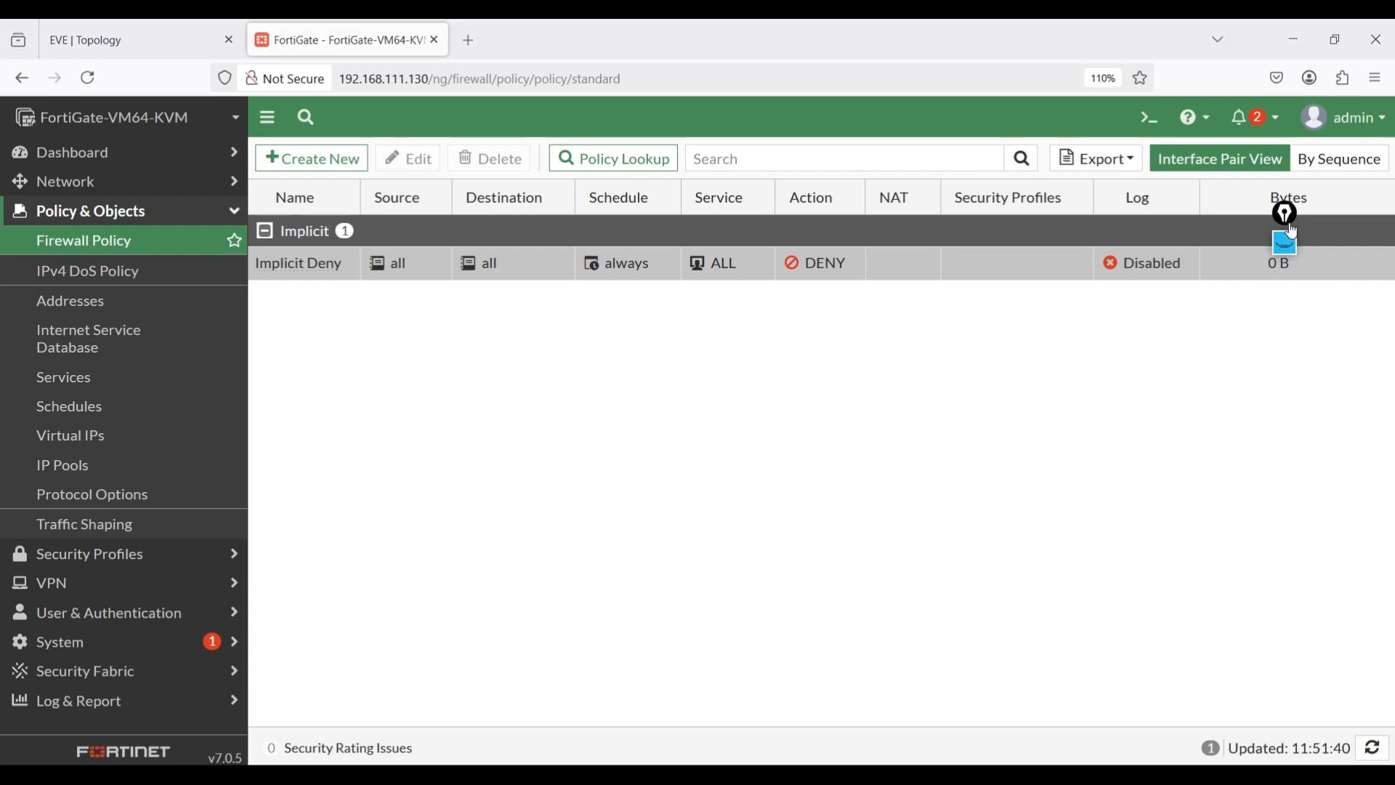
{"action": "left_click", "coordinate": [289, 158]}
{"action": "left_click", "coordinate": [502, 213]}
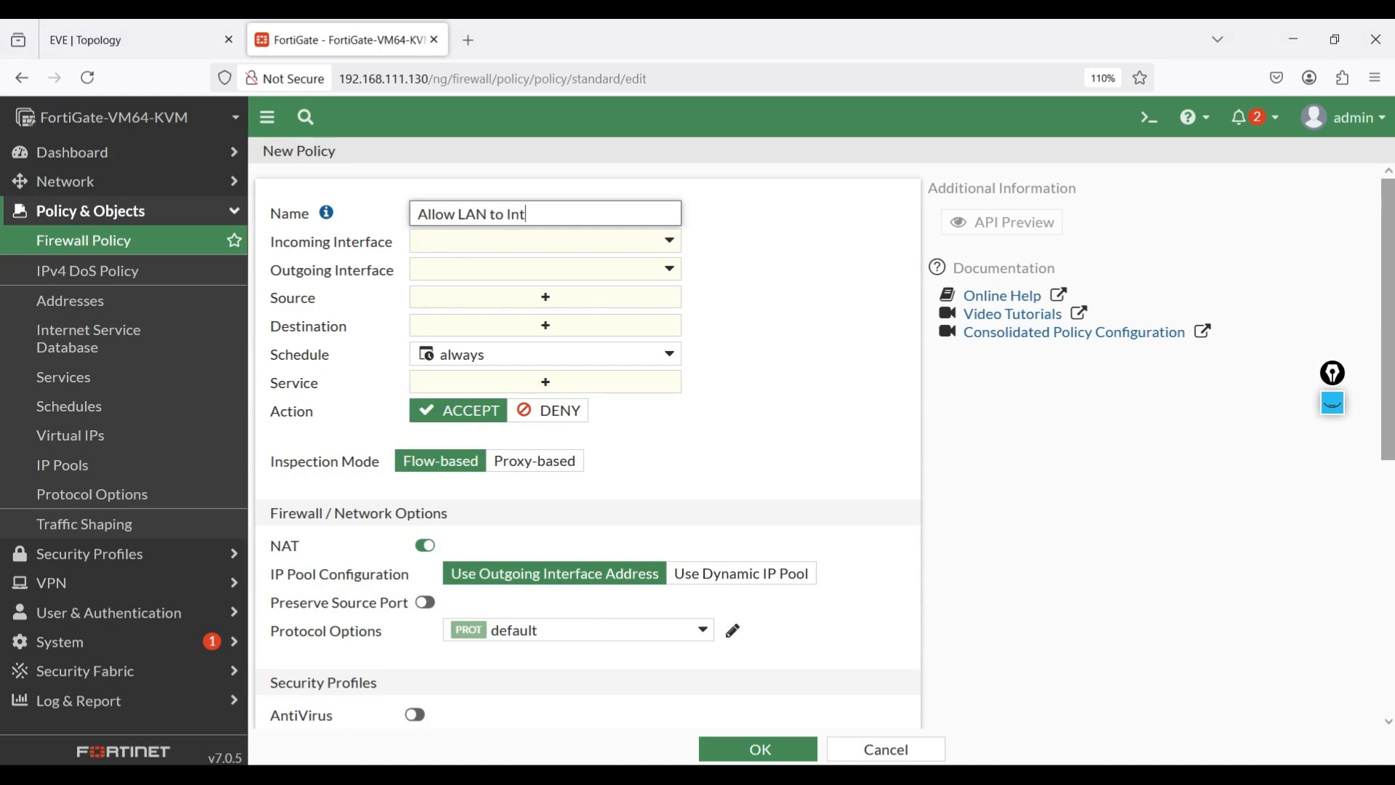
- Set the policy's incoming interface to RED INT and outgoing interface to ISP (port4)
{"action": "left_click", "coordinate": [525, 242]}
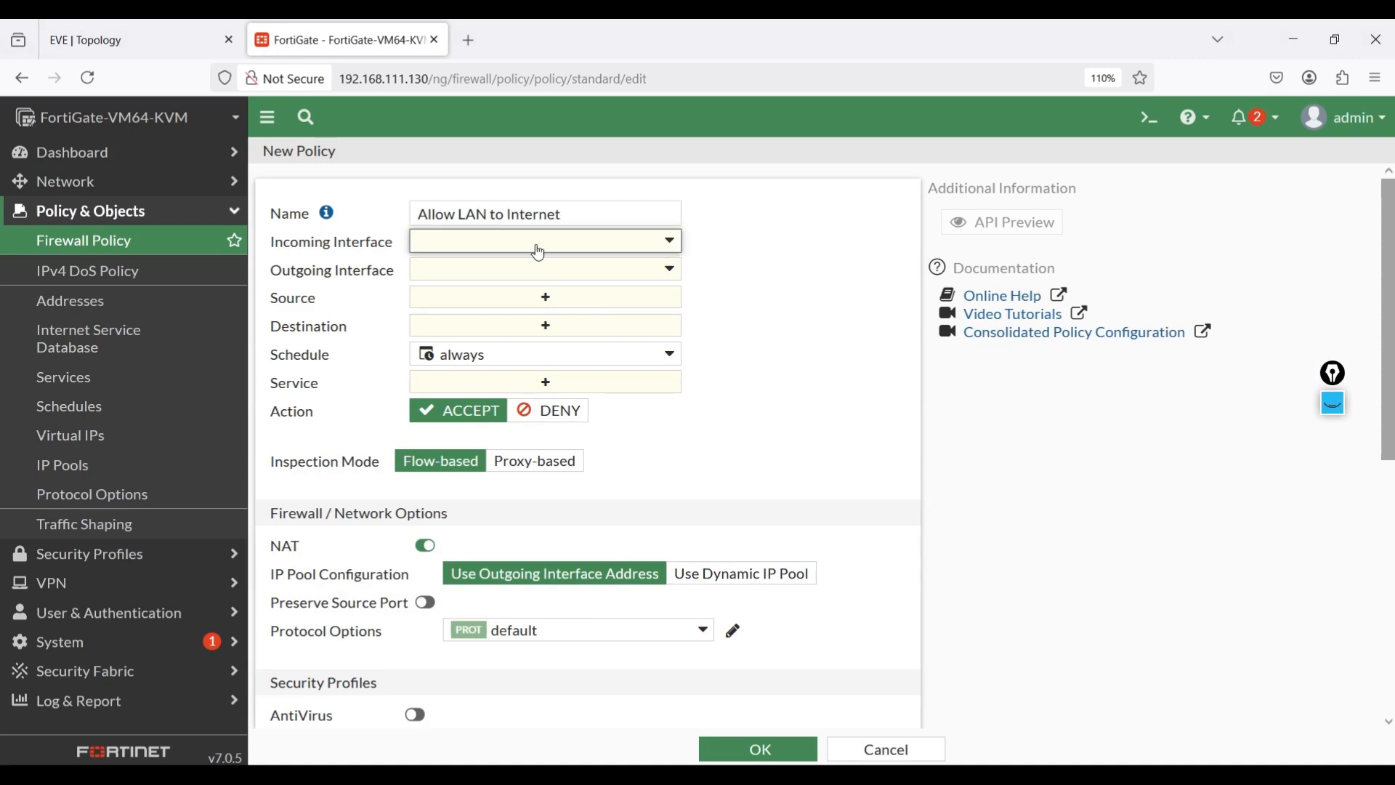
{"action": "left_click", "coordinate": [102, 23]}
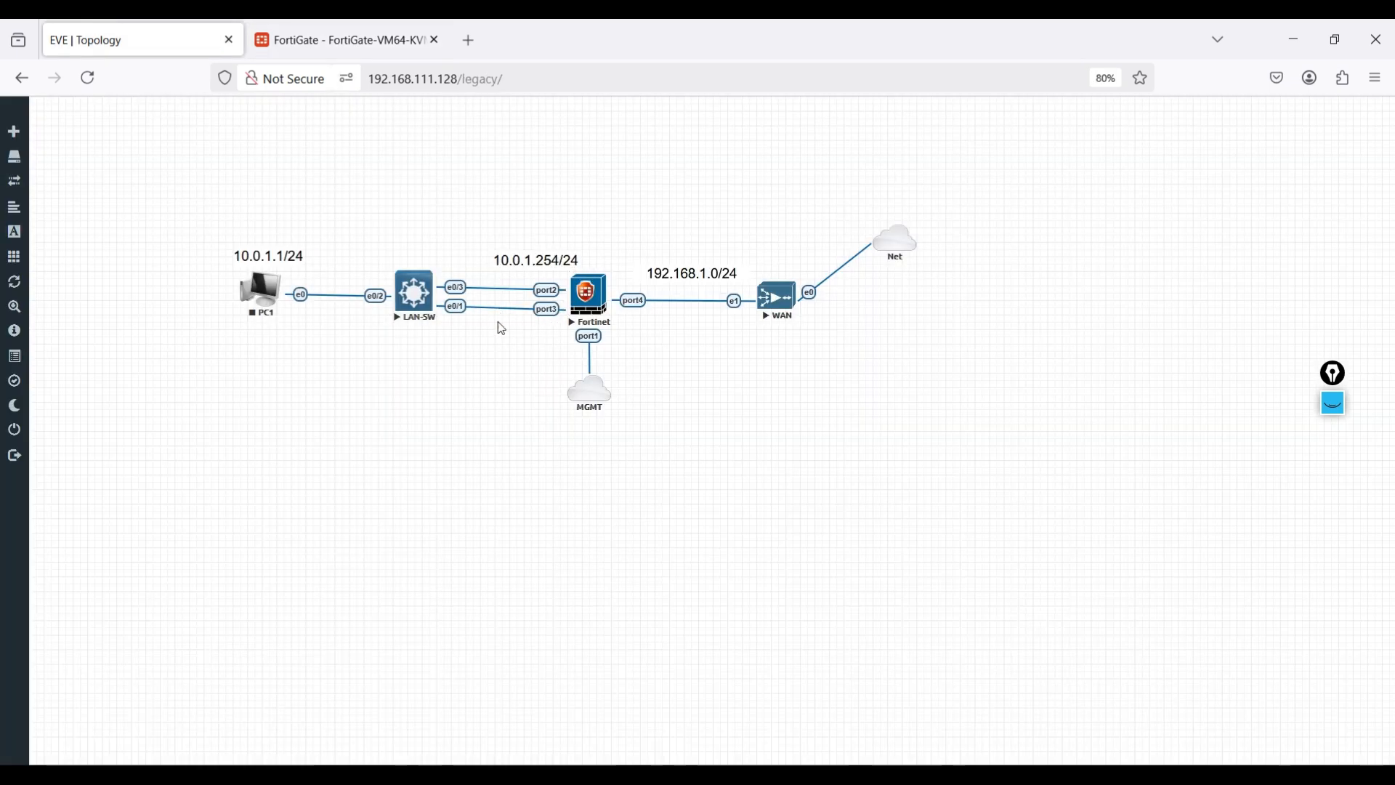
{"action": "left_click", "coordinate": [339, 40]}
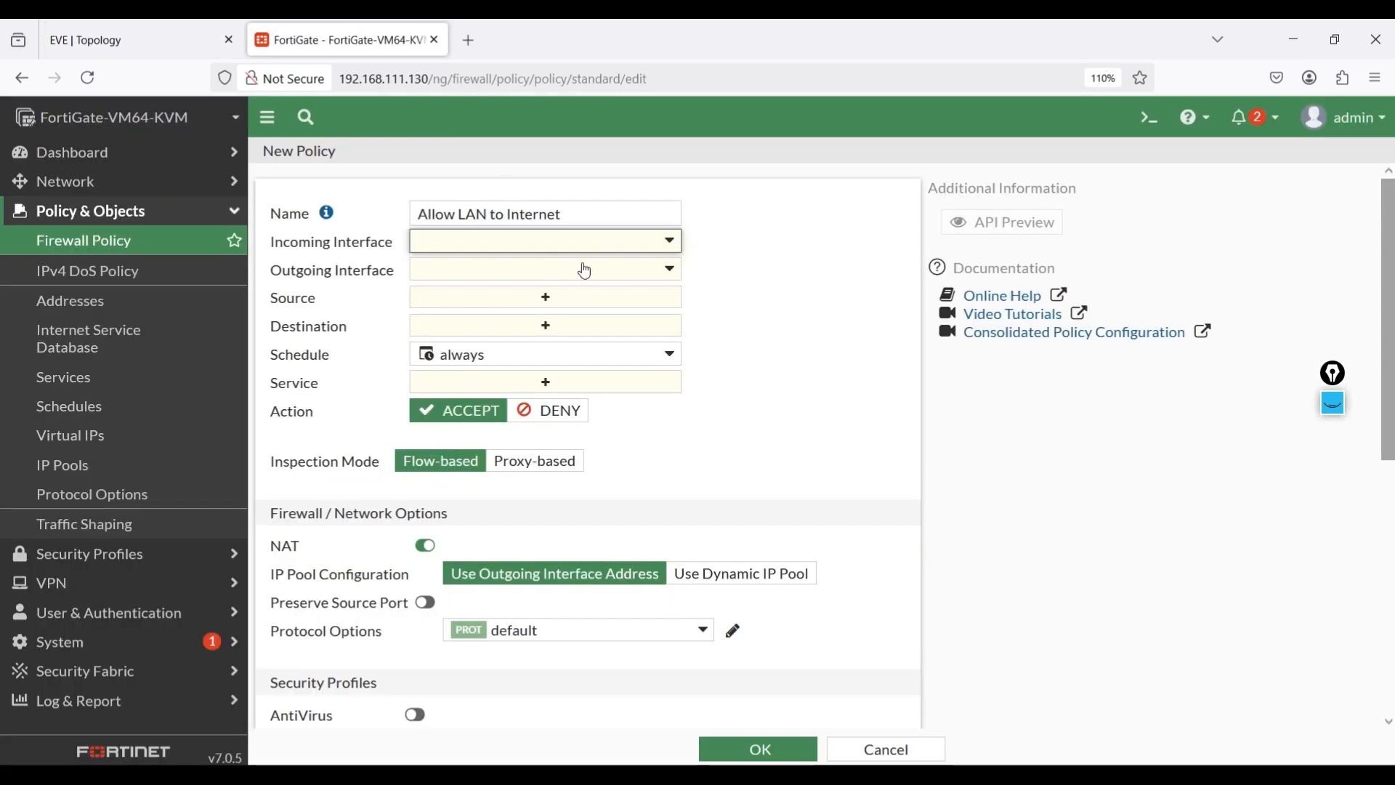
{"action": "left_click", "coordinate": [584, 241]}
{"action": "left_click", "coordinate": [517, 371]}
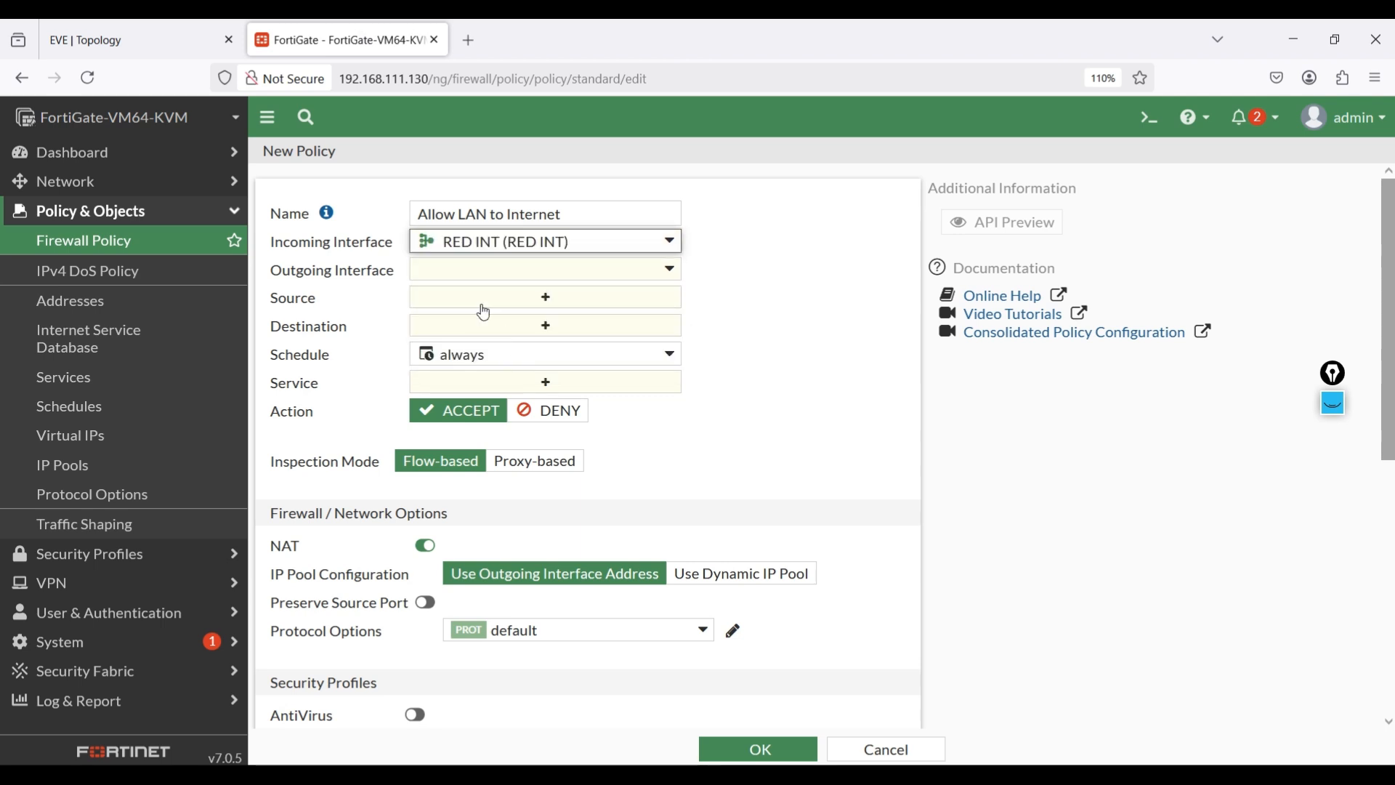
{"action": "left_click", "coordinate": [463, 279]}
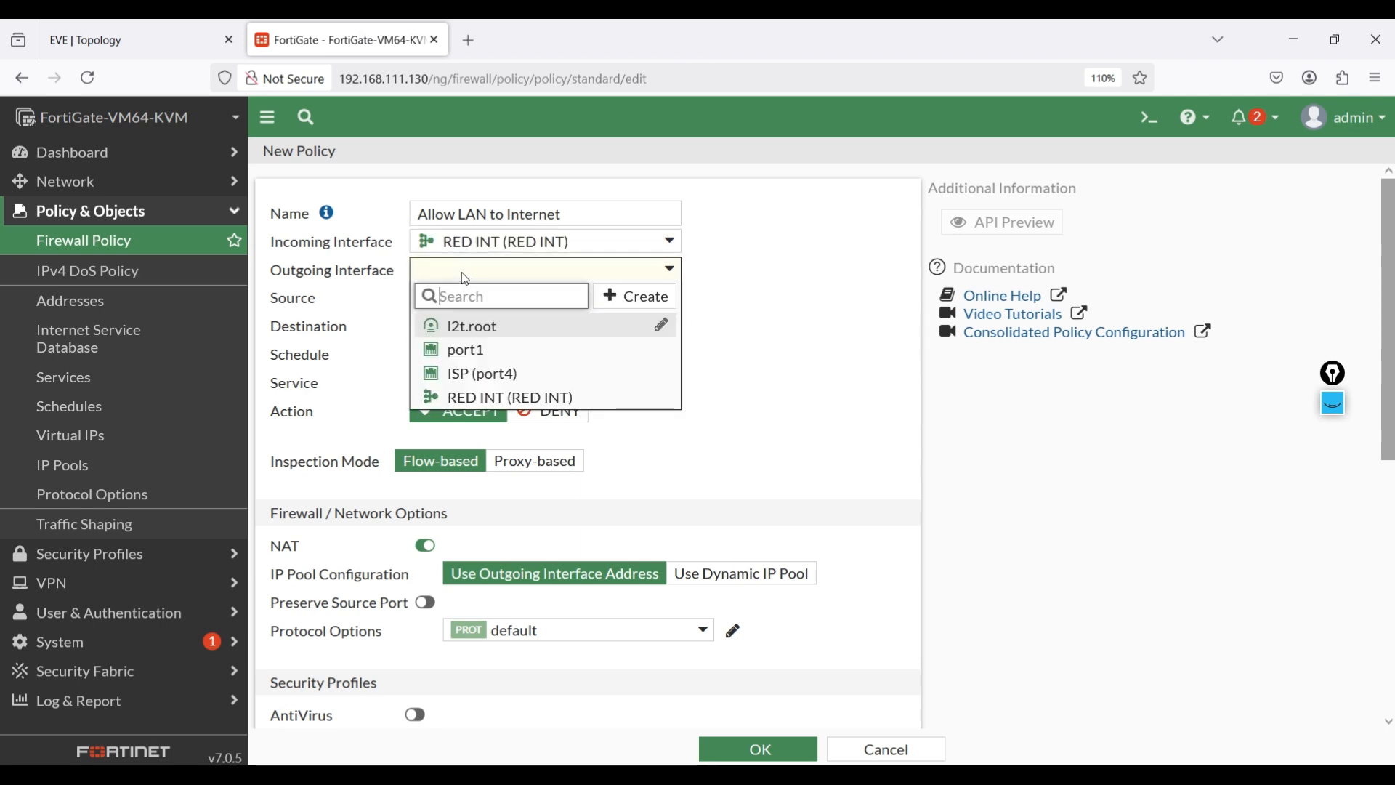
{"action": "left_click", "coordinate": [474, 377]}
- Use source and destination all, service ALL, log all sessions, and save the policy
{"action": "left_click", "coordinate": [496, 299]}
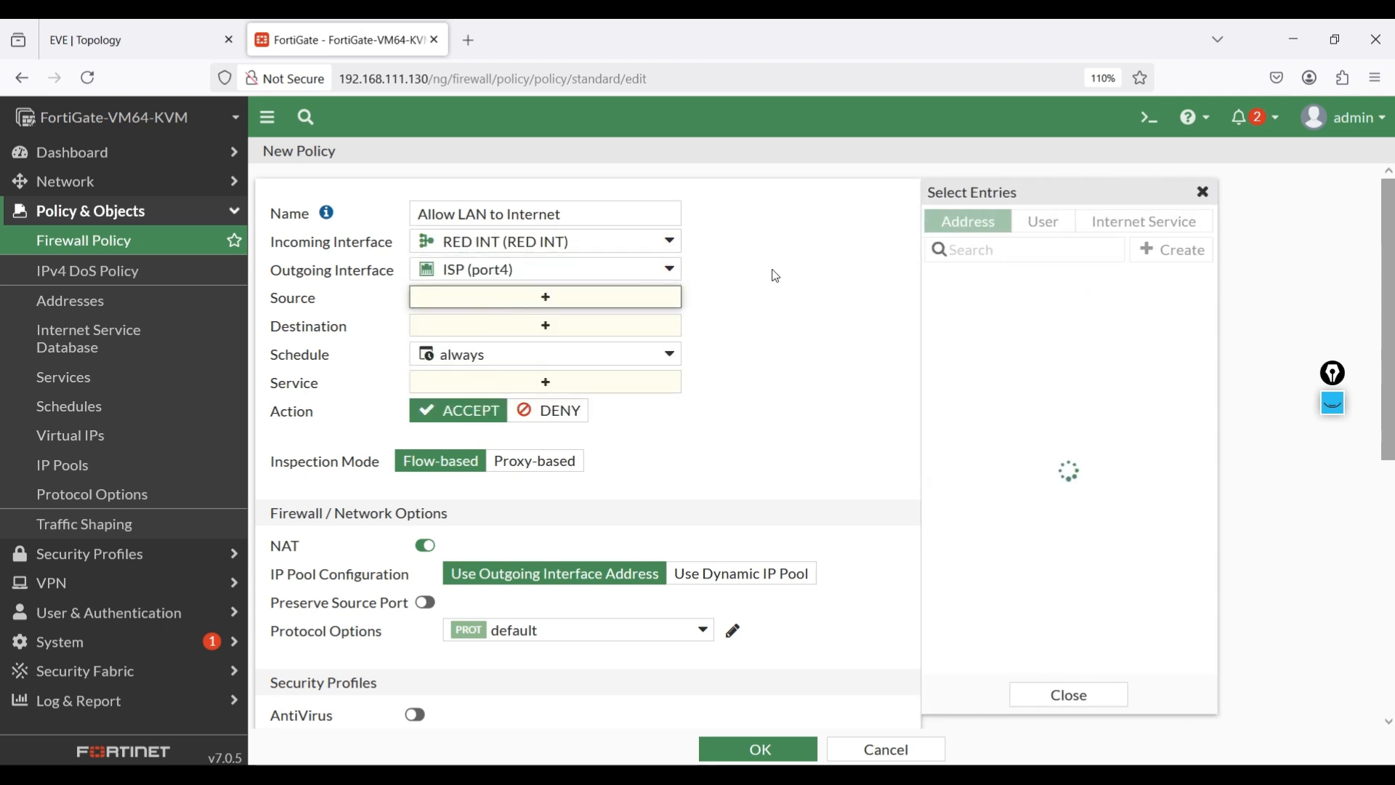
{"action": "left_click", "coordinate": [981, 323]}
{"action": "left_click", "coordinate": [576, 345]}
{"action": "left_click", "coordinate": [949, 322]}
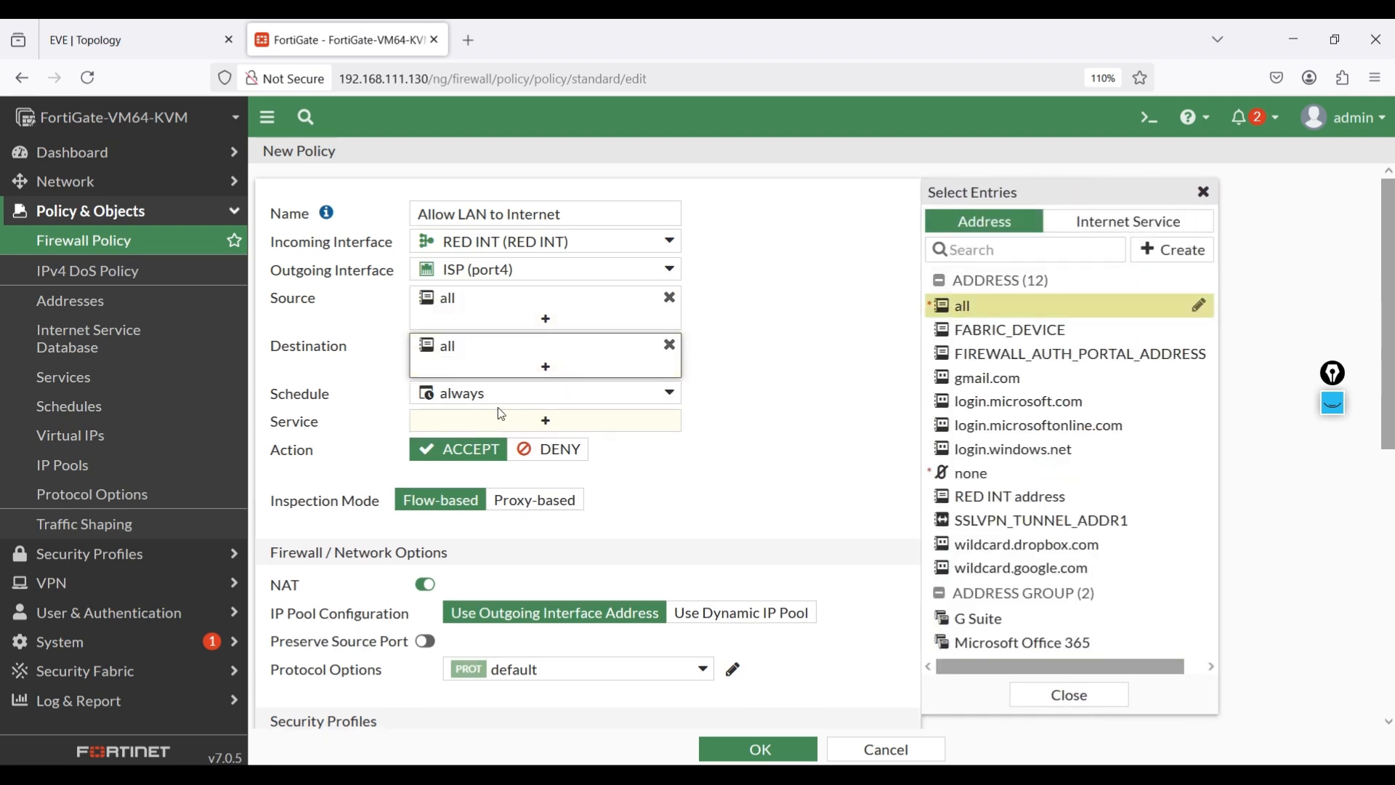
{"action": "left_click", "coordinate": [727, 401]}
{"action": "left_click", "coordinate": [609, 428]}
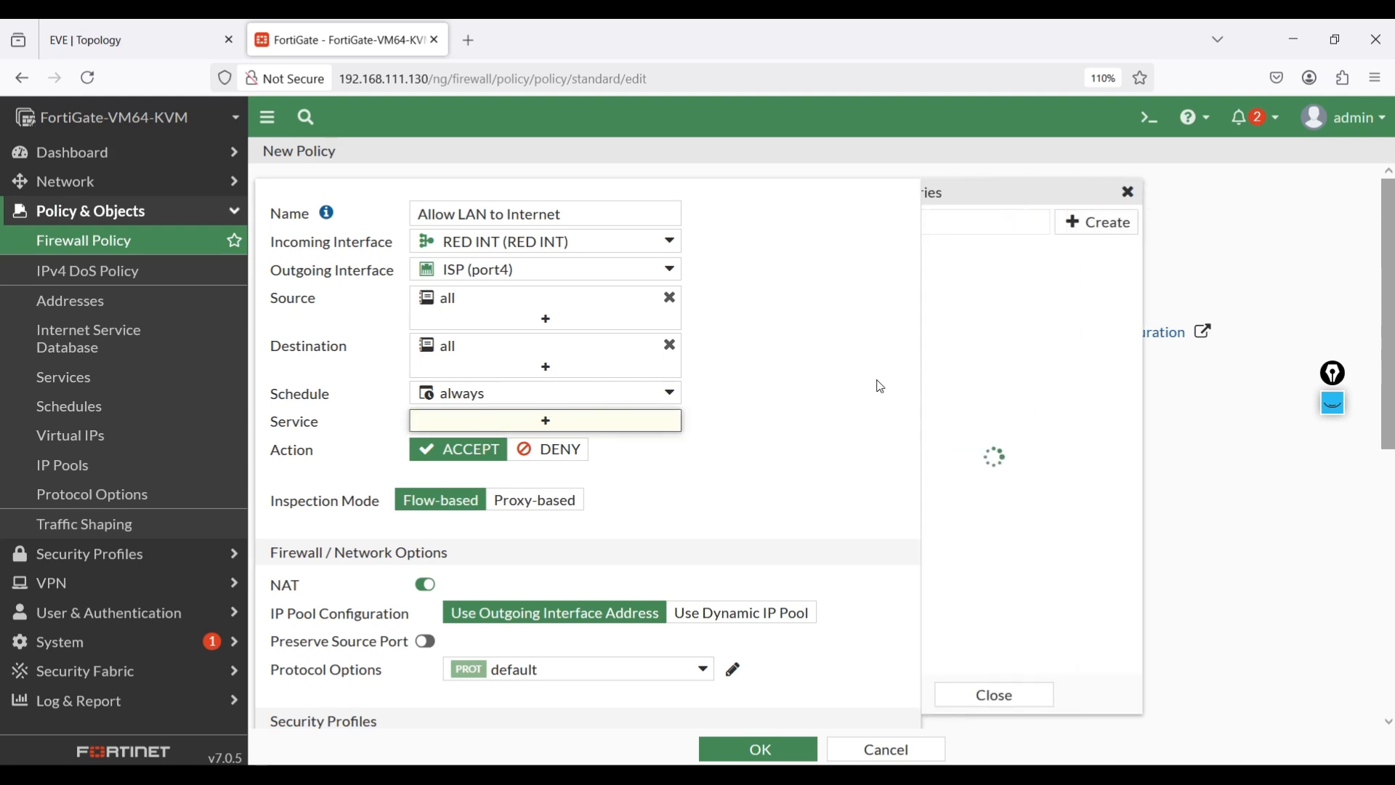
{"action": "left_click", "coordinate": [964, 308]}
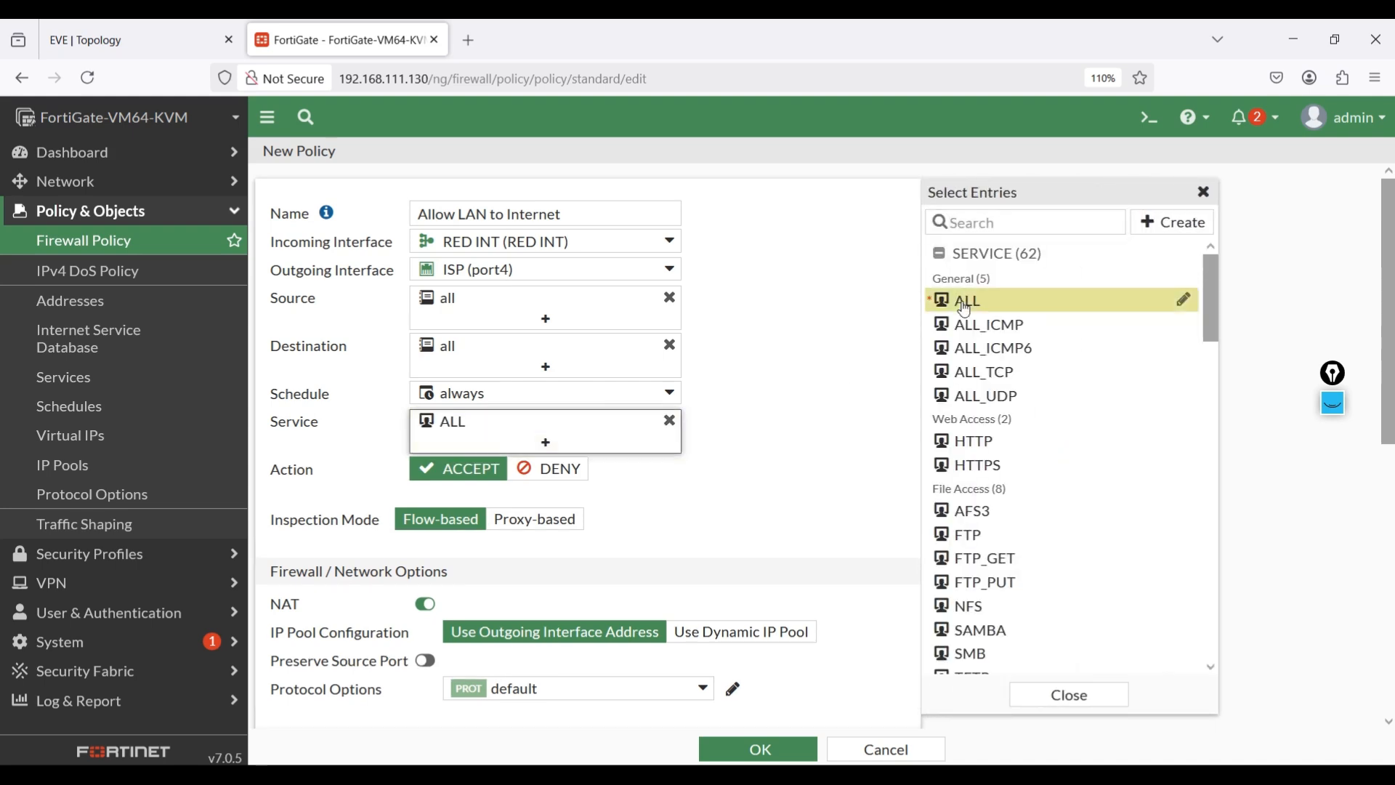
{"action": "left_click", "coordinate": [800, 390]}
{"action": "scroll", "coordinate": [750, 467], "scroll_direction": "down", "scroll_amount": 7}
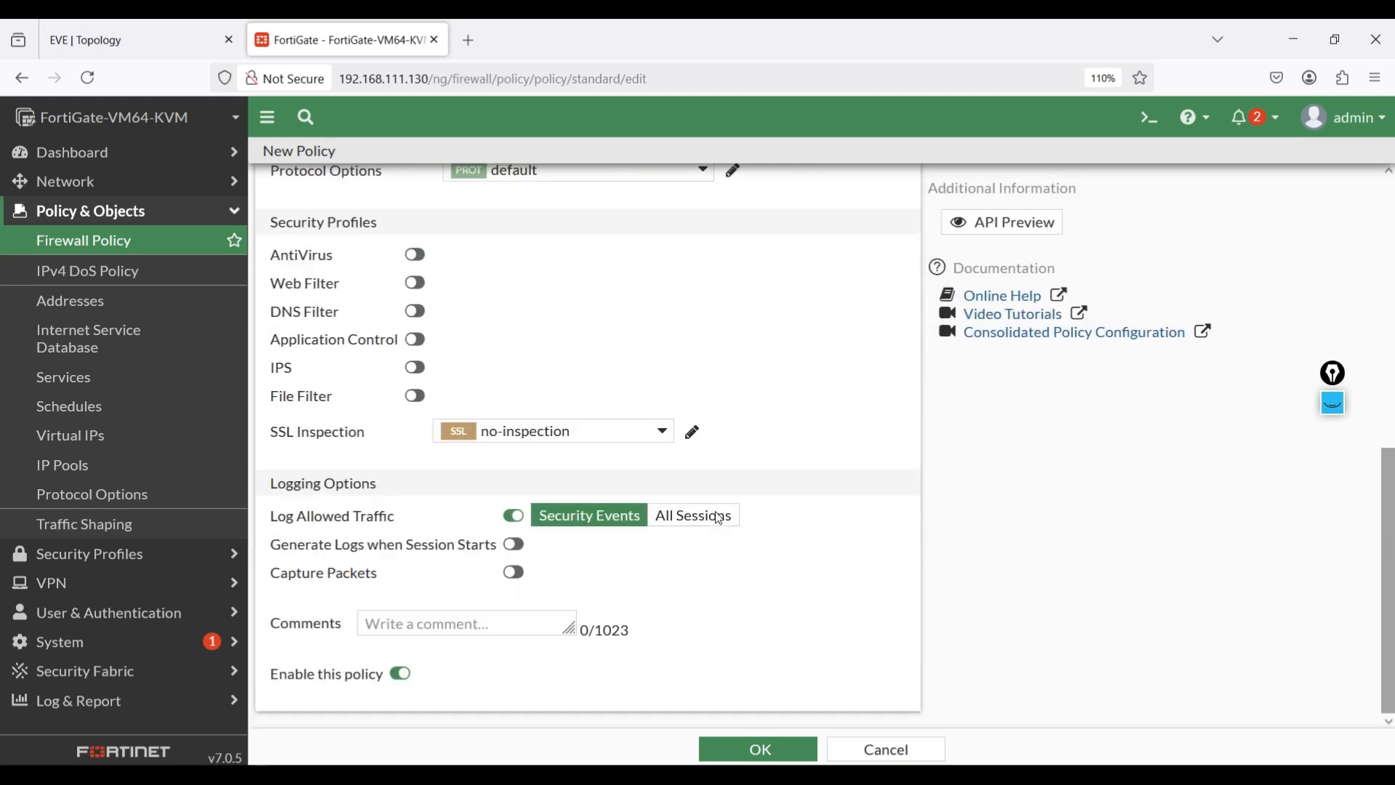
{"action": "left_click", "coordinate": [690, 517]}
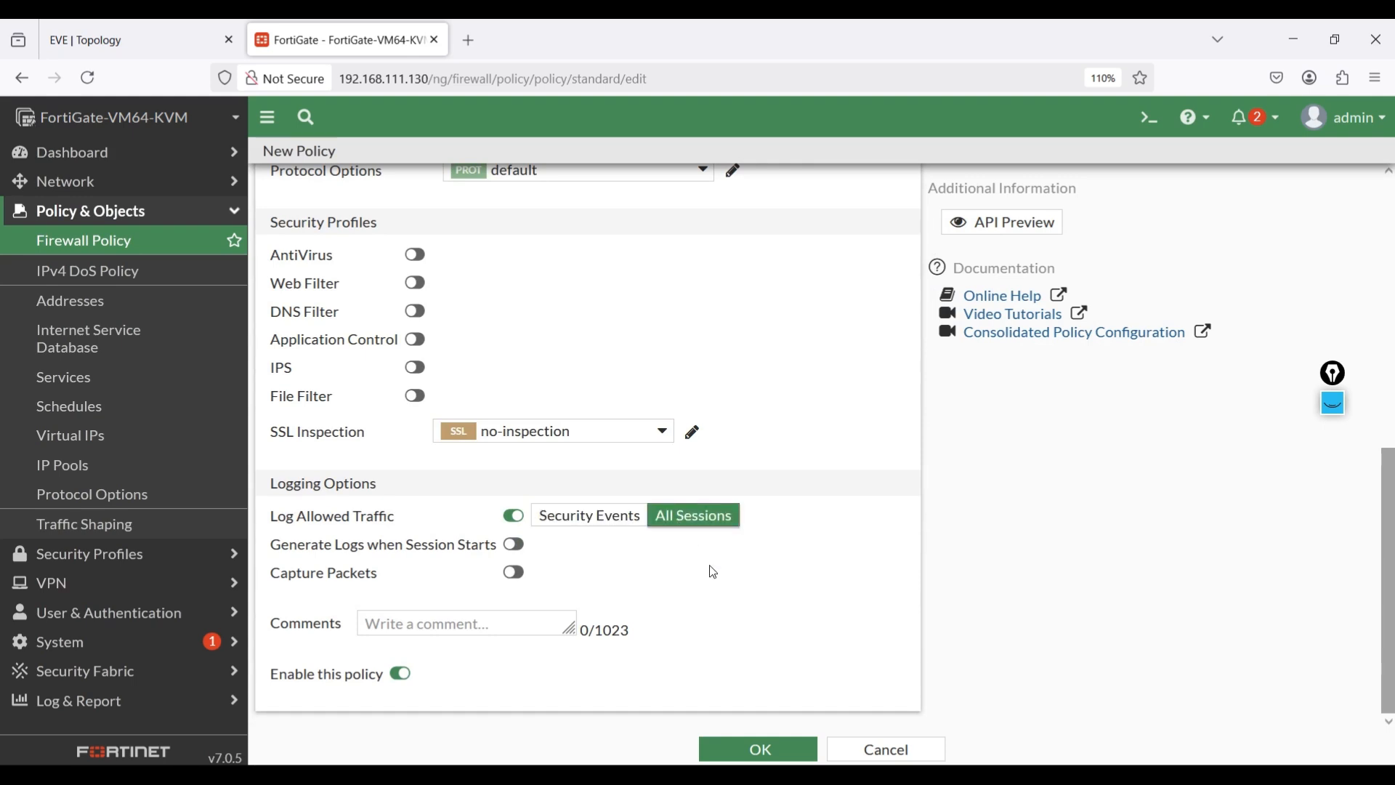
{"action": "left_click", "coordinate": [763, 744]}
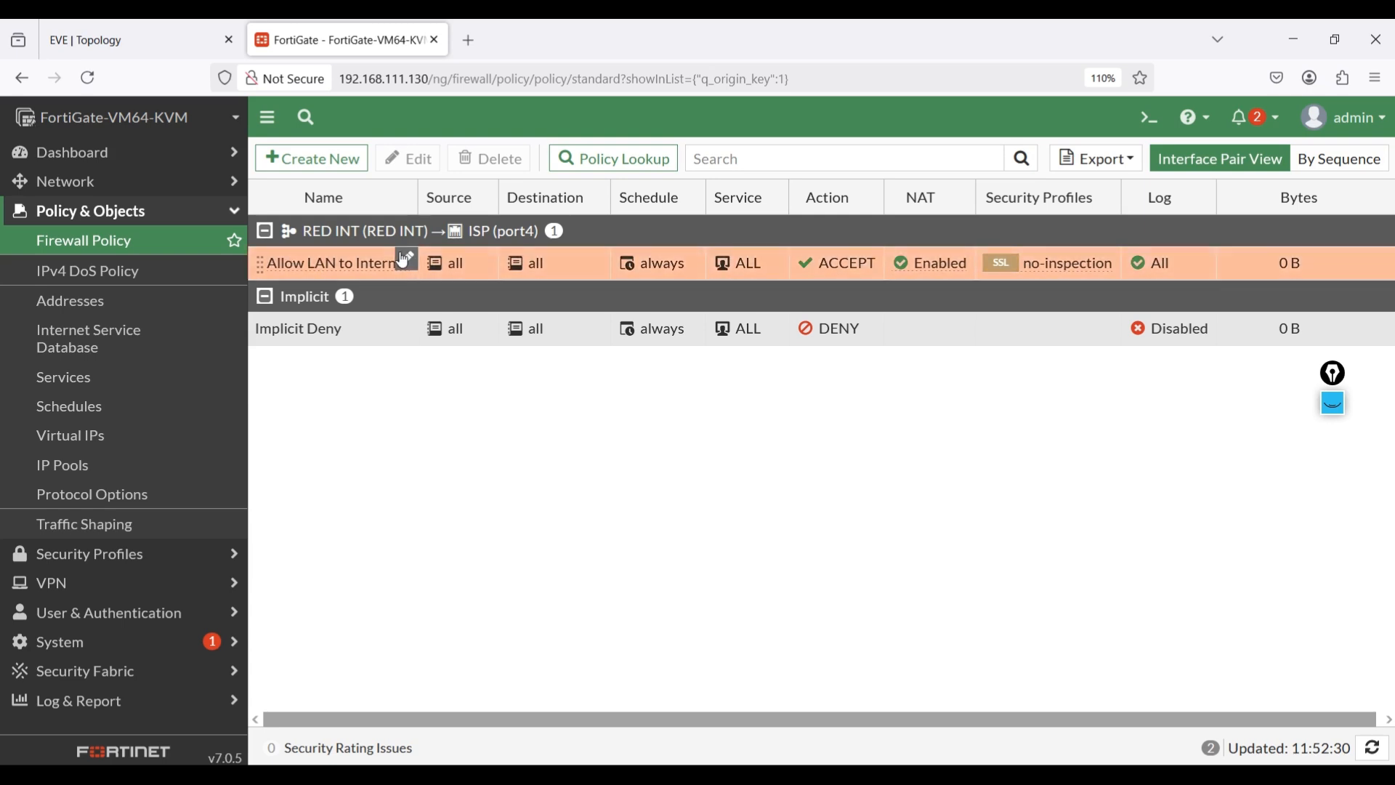
- Start the PC1 node in the lab topology and list the Fortinet node's capture ports
{"action": "left_click", "coordinate": [64, 29]}
{"action": "left_click", "coordinate": [268, 311]}
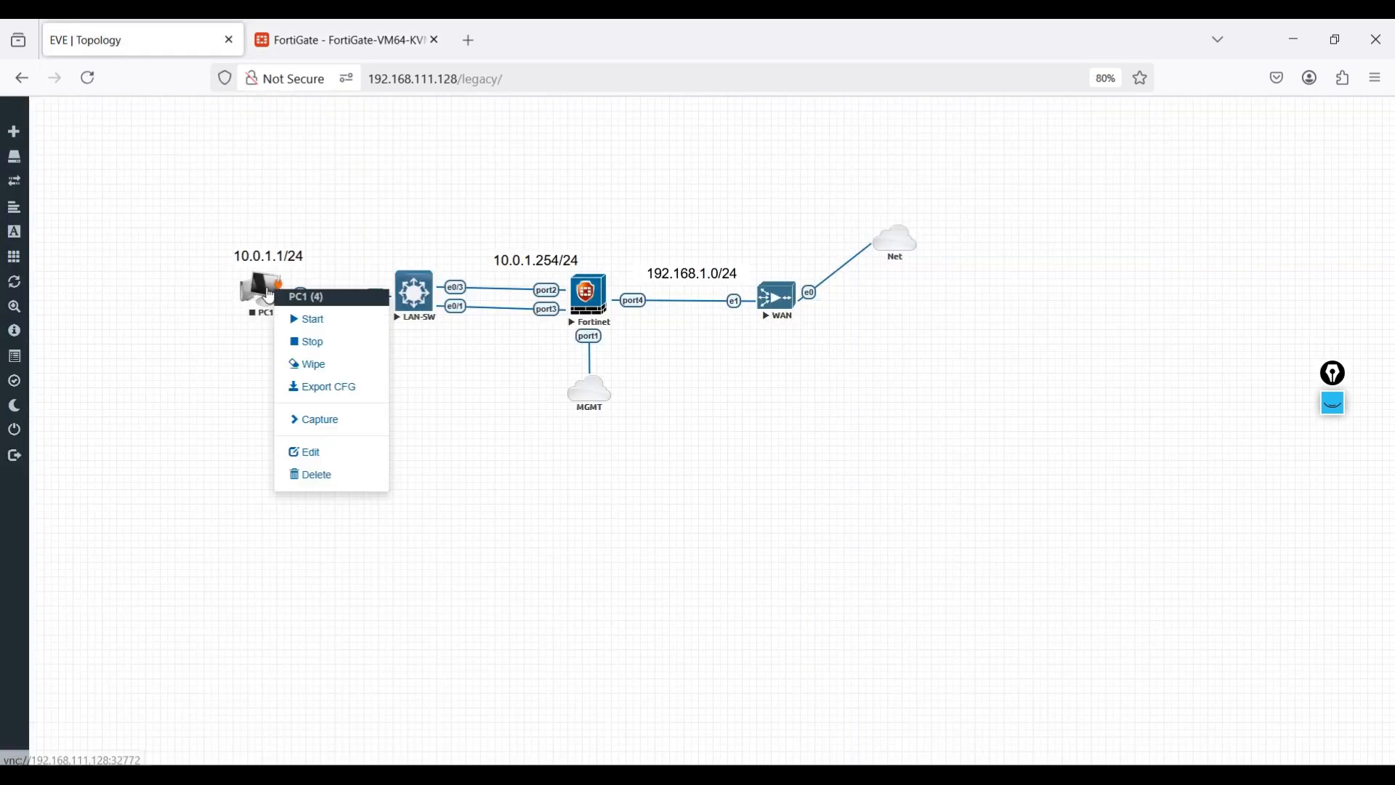
{"action": "left_click", "coordinate": [301, 314]}
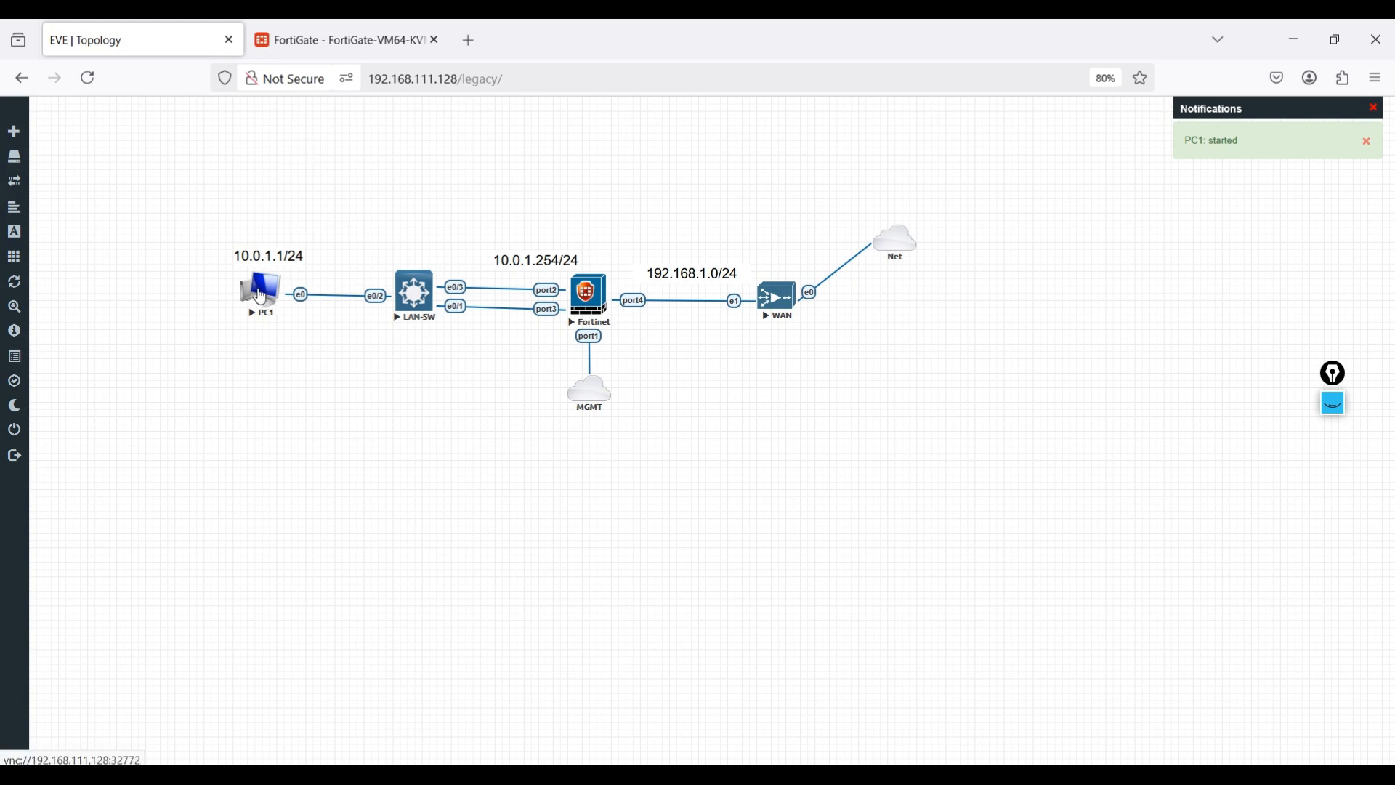
{"action": "right_click", "coordinate": [589, 294]}
{"action": "left_click", "coordinate": [630, 401]}
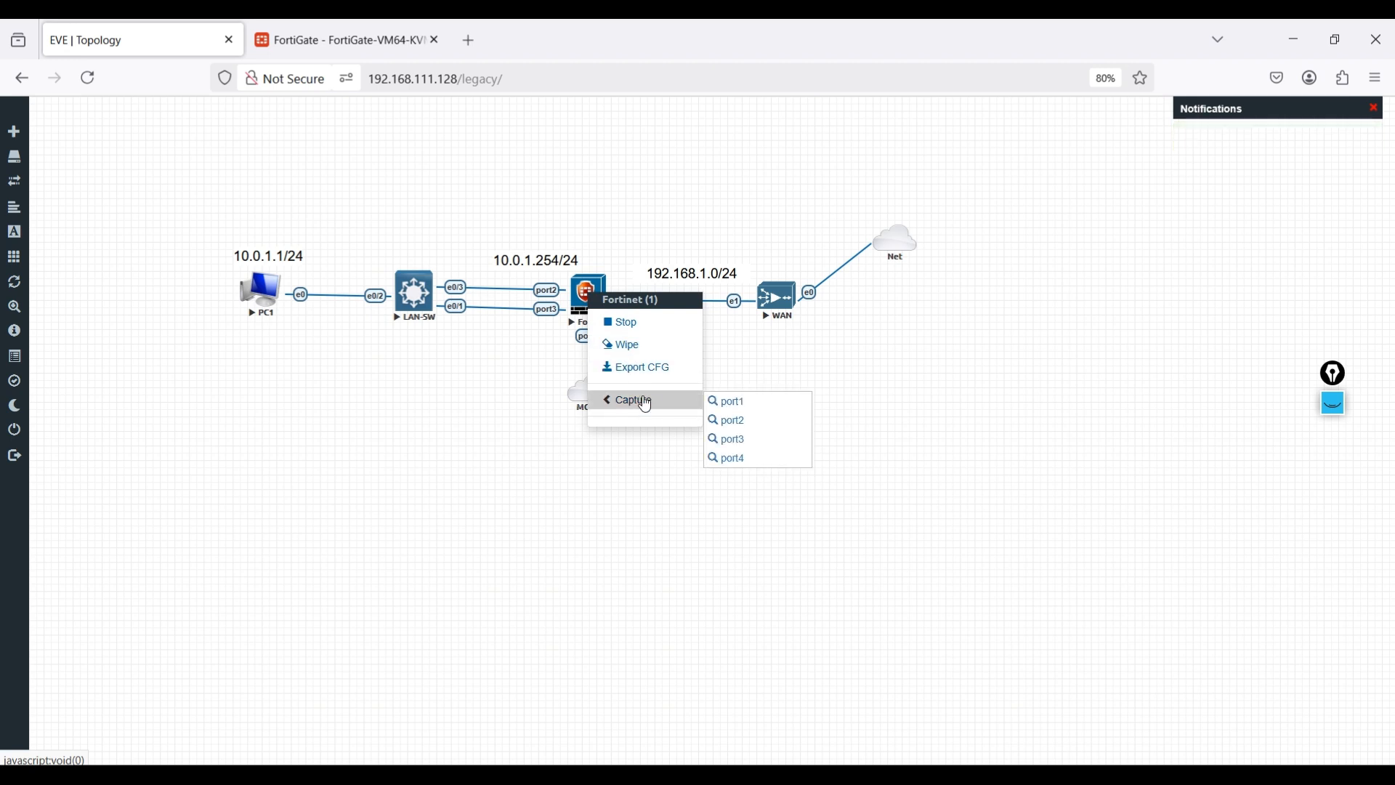
- Start a Wireshark capture on Fortinet port2, dismissing the update prompt and hiding its windows
{"action": "left_click", "coordinate": [737, 429]}
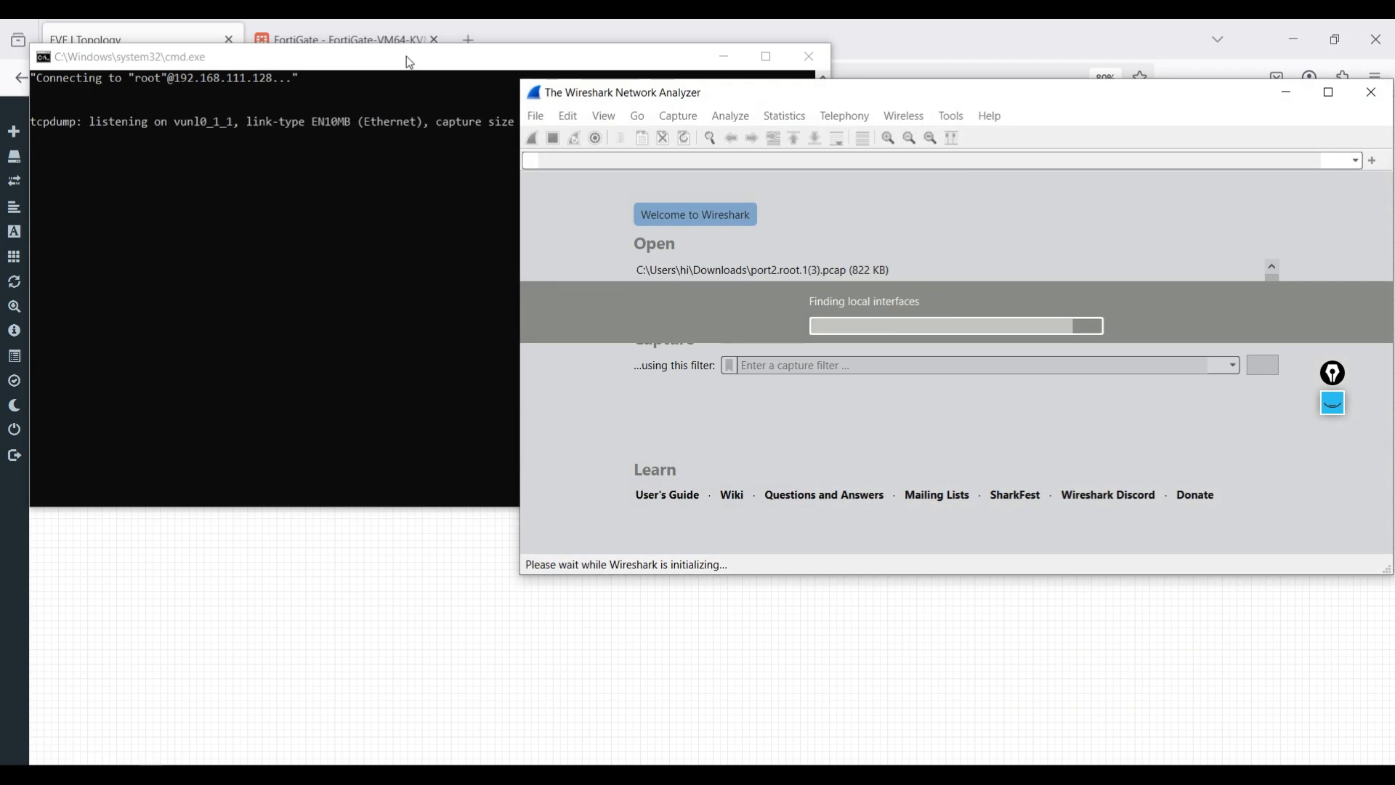
{"action": "left_click_drag", "start_coordinate": [407, 55], "coordinate": [396, 76]}
{"action": "left_click", "coordinate": [706, 77]}
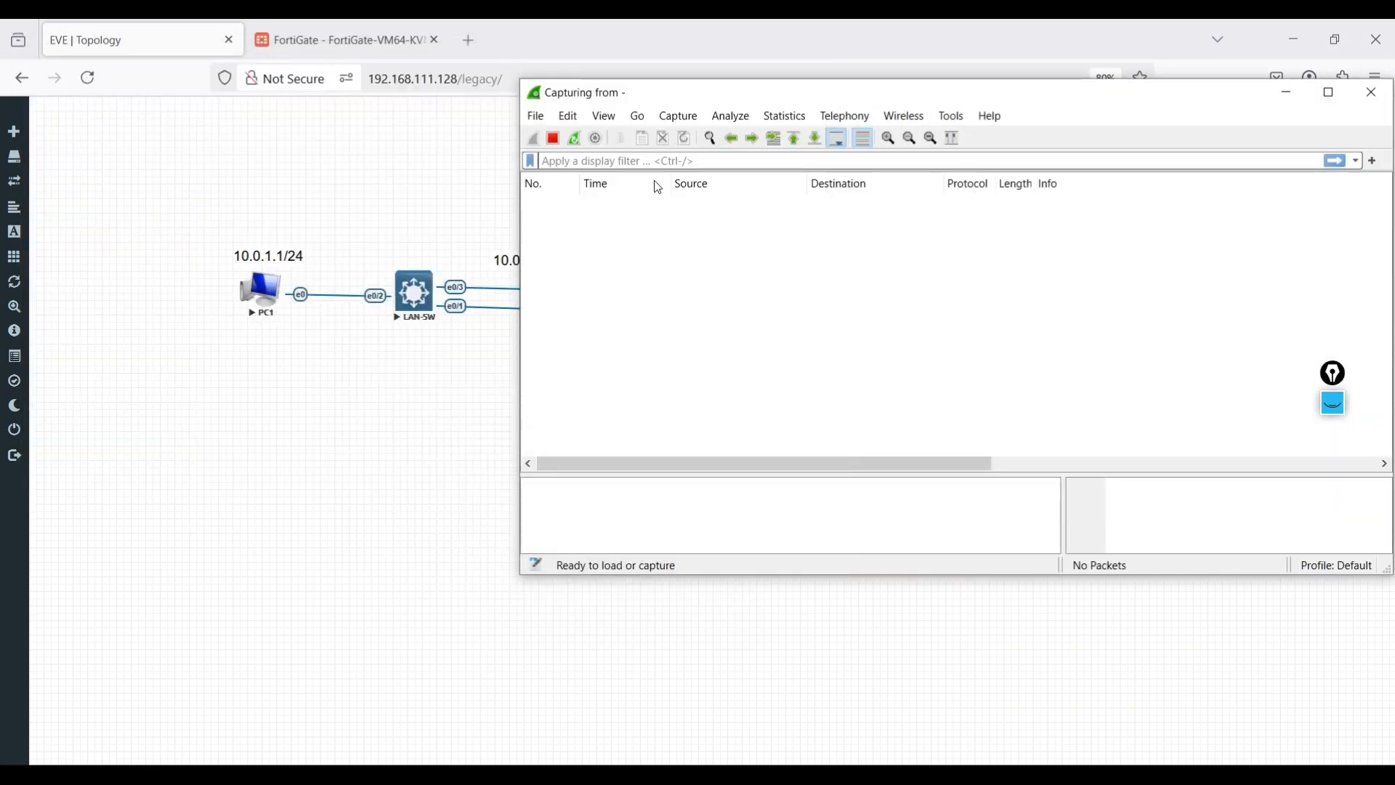
{"action": "left_click_drag", "start_coordinate": [1047, 93], "coordinate": [555, 94]}
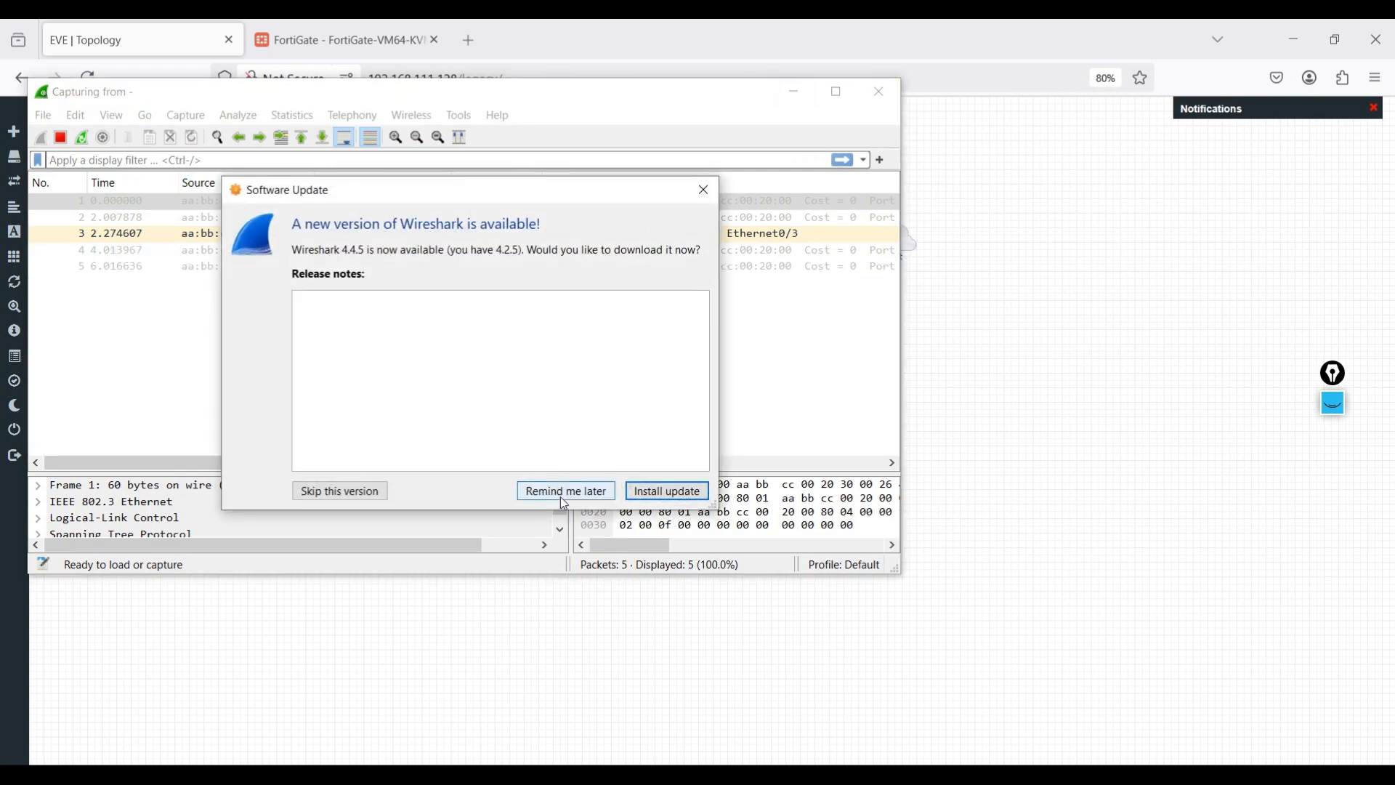
{"action": "left_click", "coordinate": [562, 491]}
{"action": "left_click", "coordinate": [794, 93]}
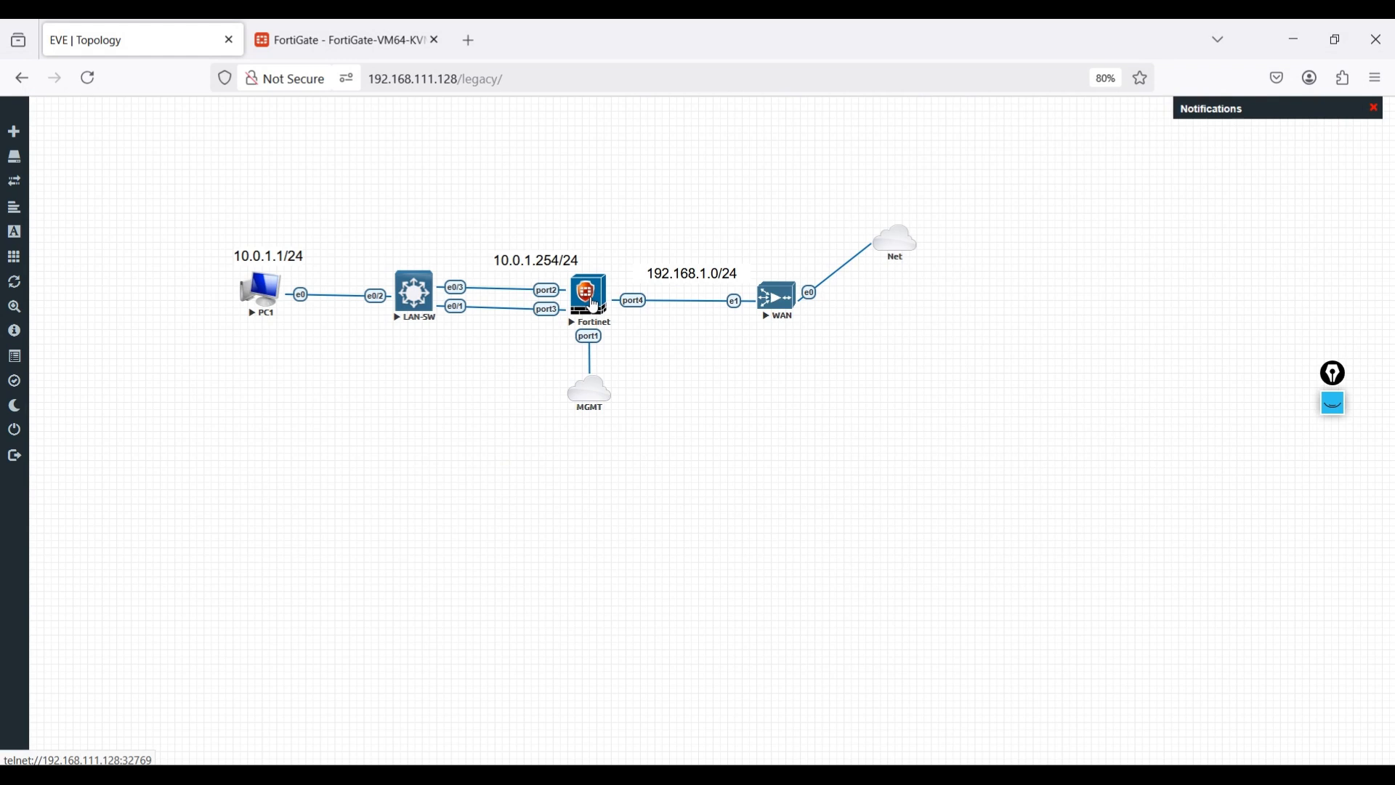
- Start a second Wireshark capture on Fortinet port3
{"action": "right_click", "coordinate": [589, 297]}
{"action": "mouse_move", "coordinate": [636, 405]}
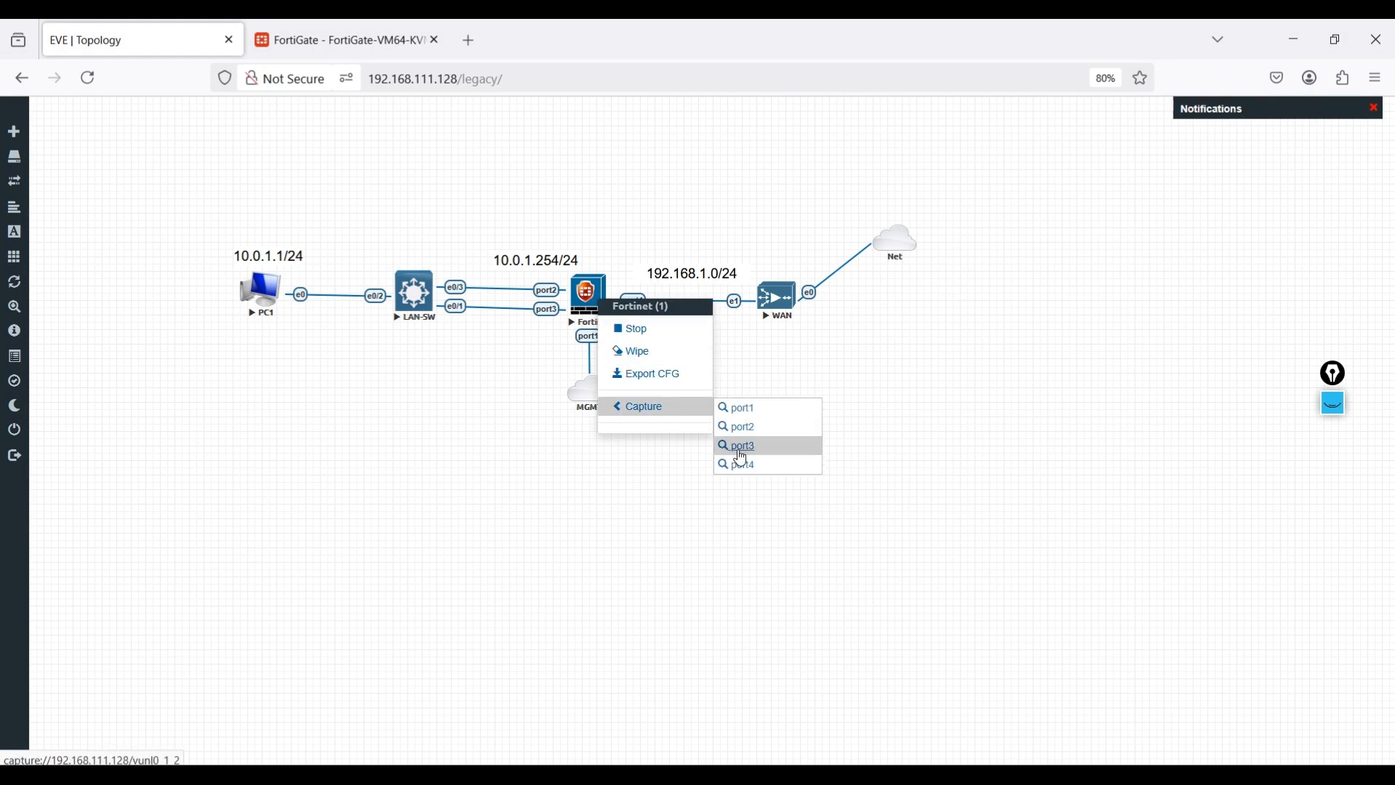
{"action": "left_click", "coordinate": [735, 445]}
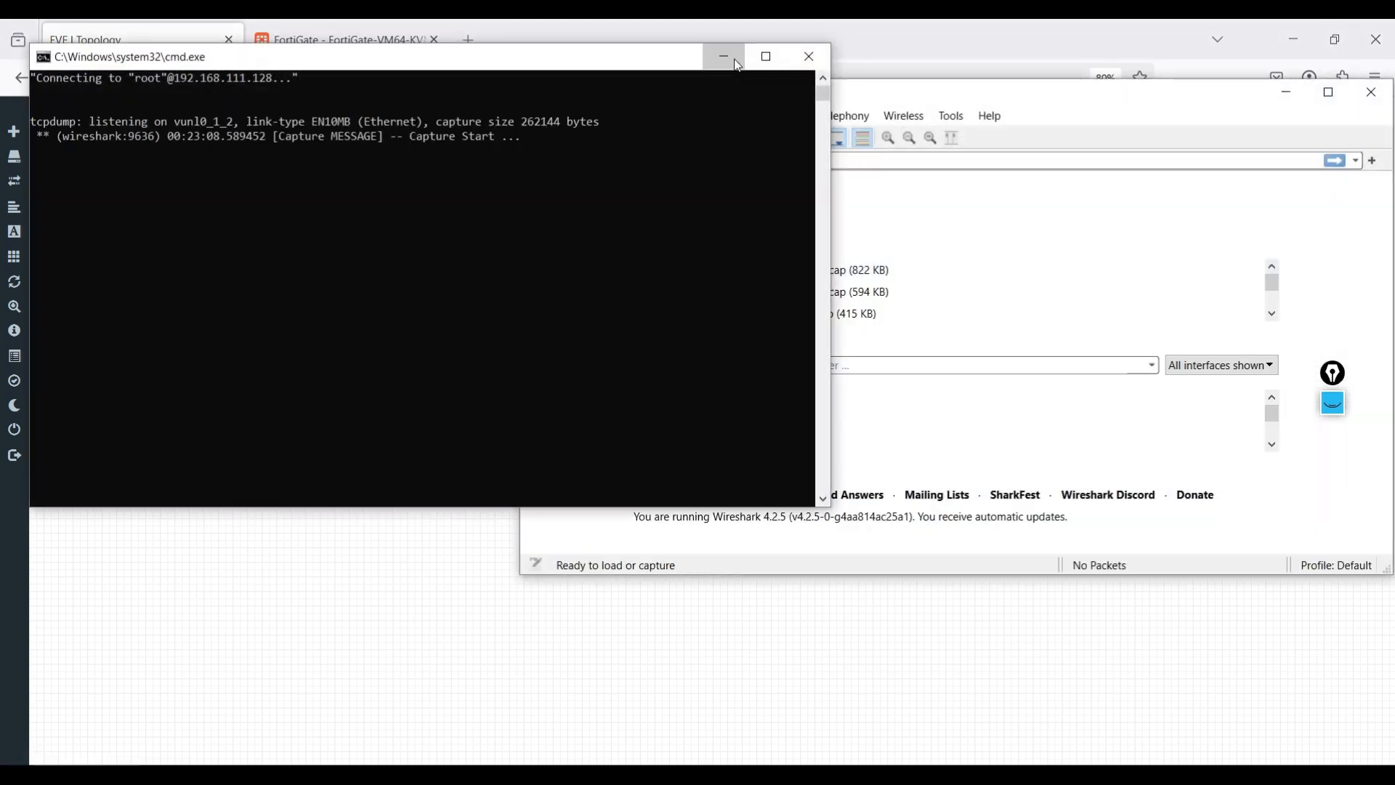
{"action": "left_click", "coordinate": [809, 58]}
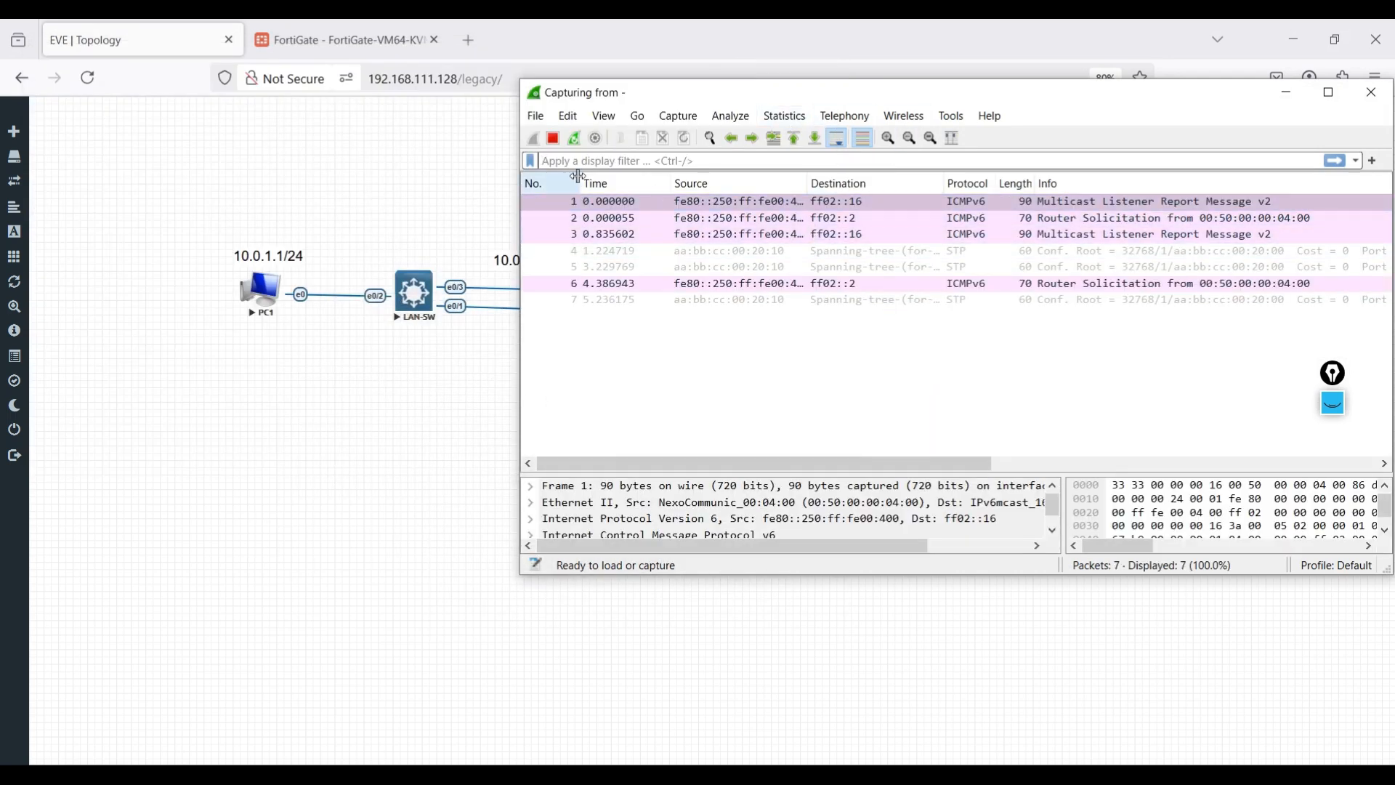
- Open PC1's console and bring up the Wicd Network Manager's Wired Network Properties dialog
{"action": "left_click", "coordinate": [258, 294]}
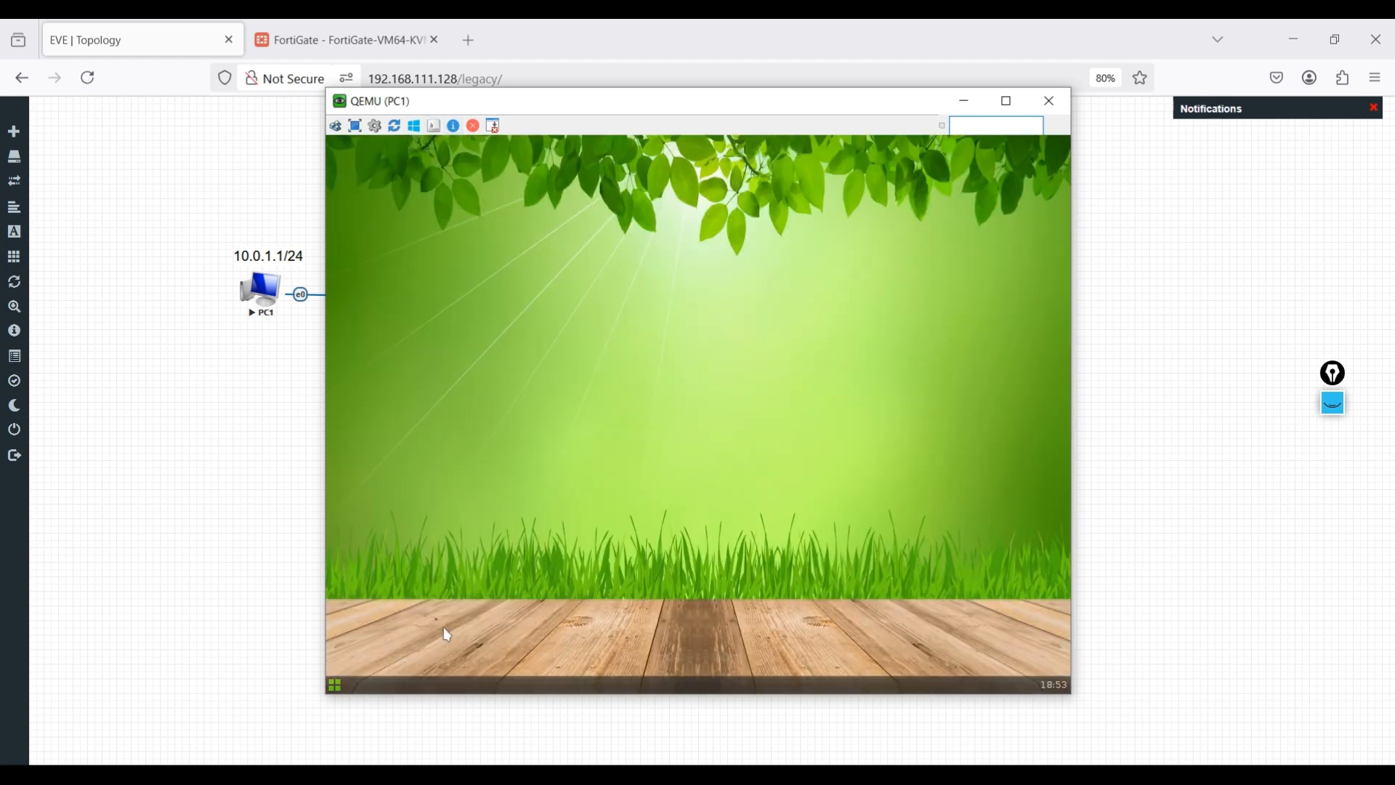
{"action": "right_click", "coordinate": [625, 350]}
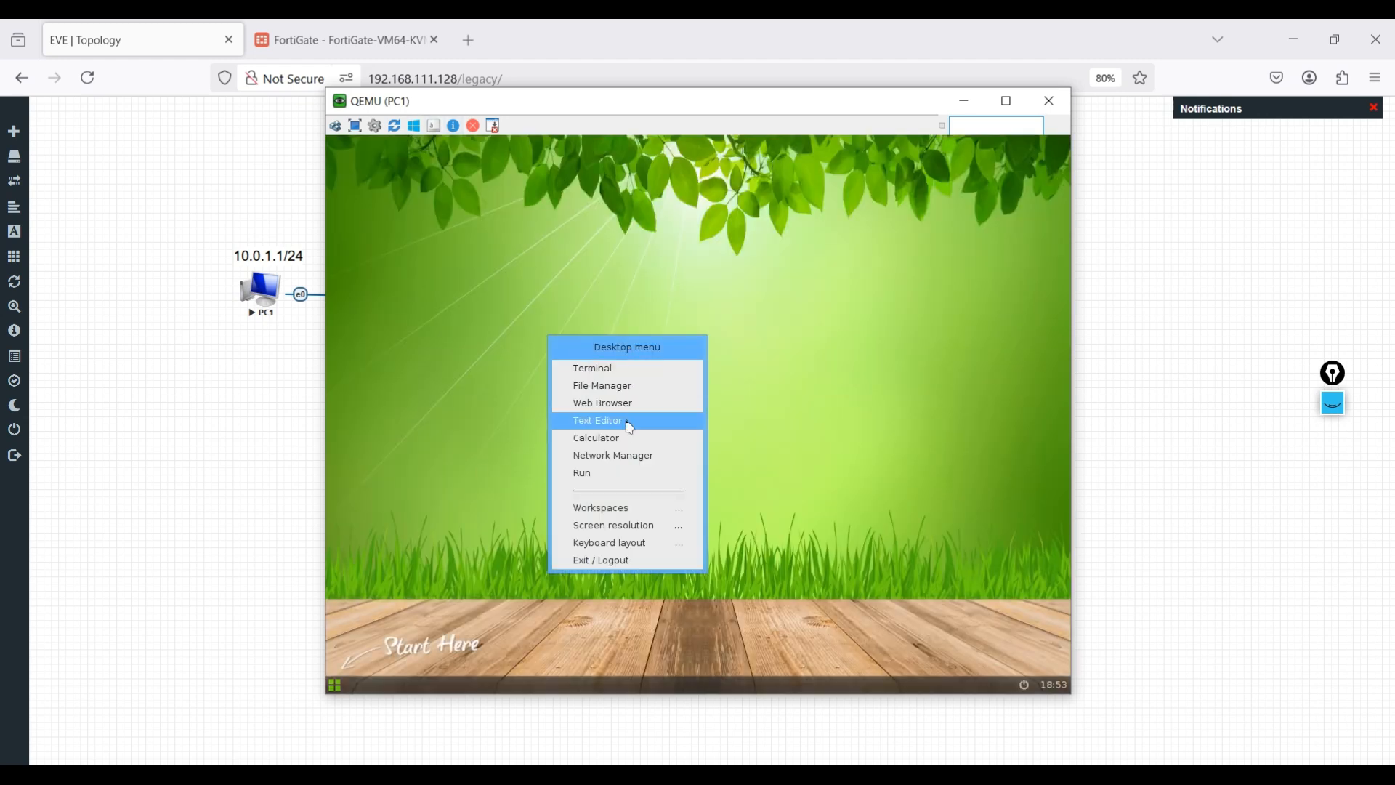
{"action": "left_click", "coordinate": [636, 458]}
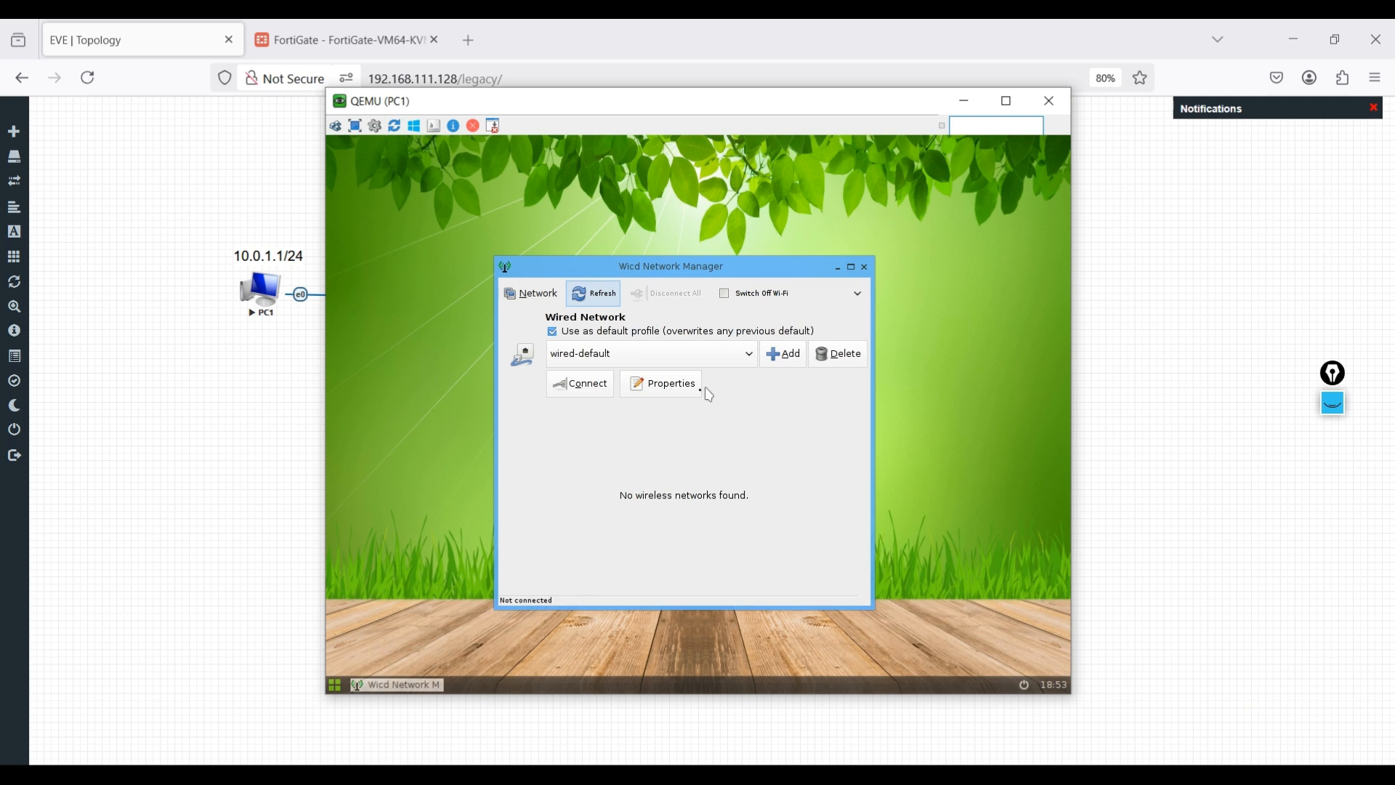
{"action": "left_click", "coordinate": [675, 396]}
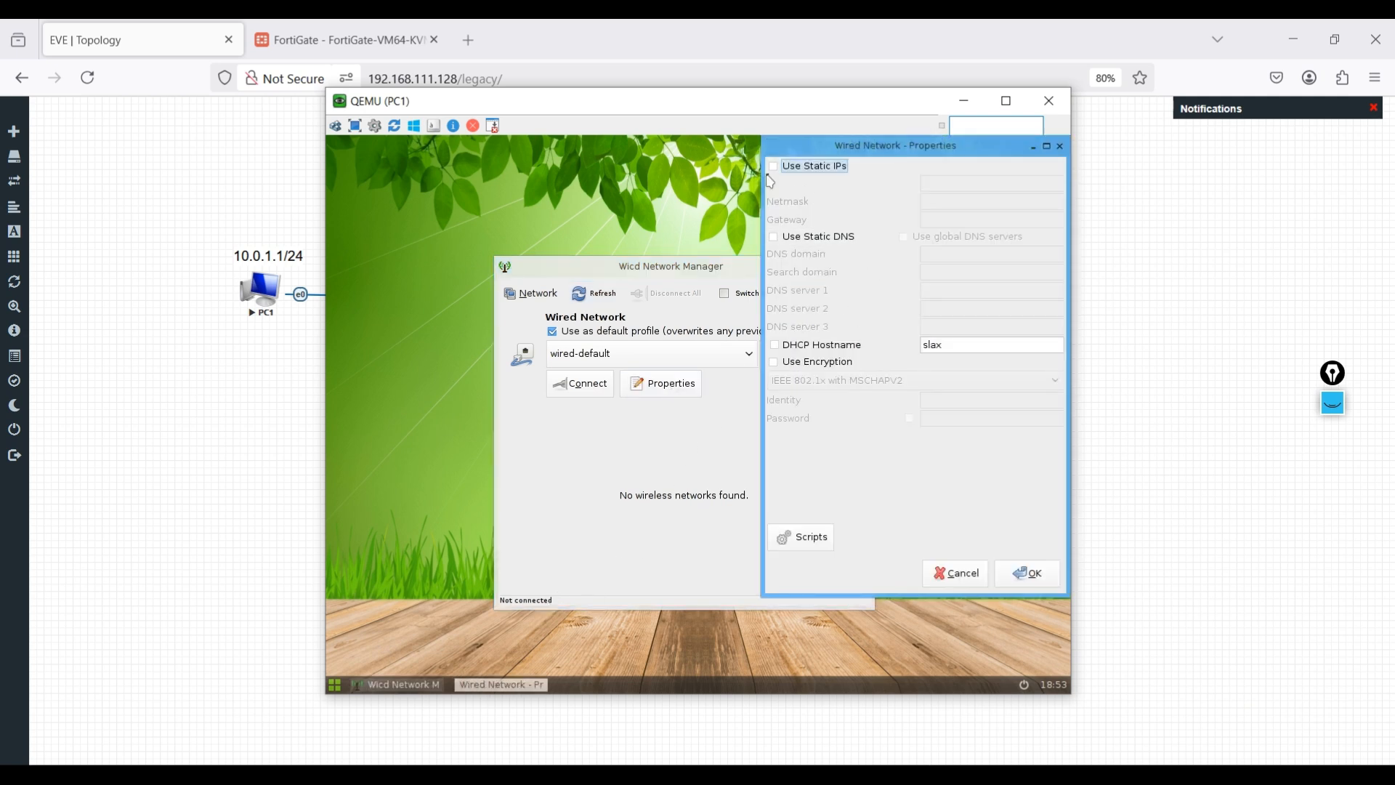
- Enter static IP 10.0.1.1, netmask 255.255.255.0, gateway 10.0.1.254, DNS 8.8.8.8 and 1.1.1.1
{"action": "left_click", "coordinate": [776, 168]}
{"action": "left_click", "coordinate": [959, 181]}
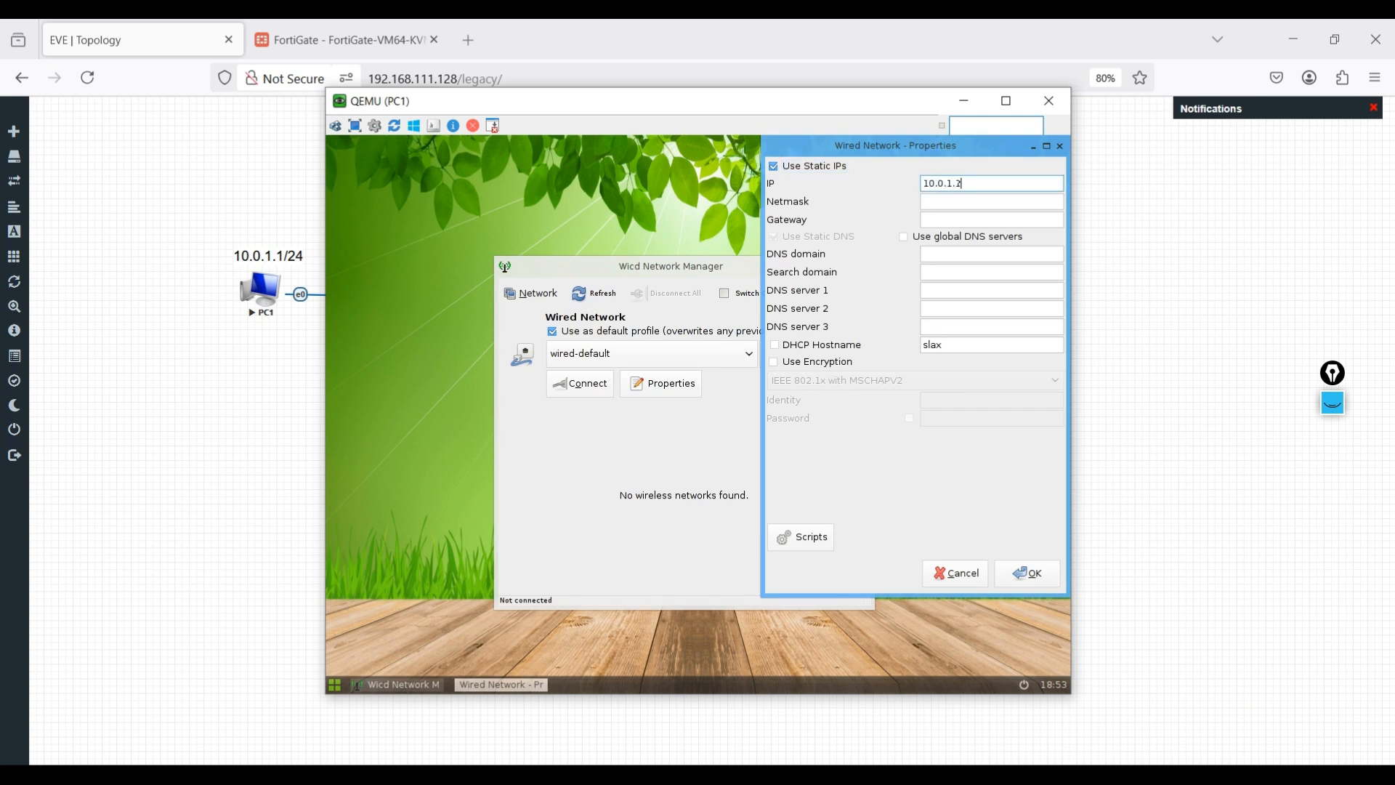
{"action": "key", "text": "Tab"}
{"action": "left_click_drag", "start_coordinate": [974, 202], "coordinate": [952, 203]}
{"action": "key", "text": "BackSpace"}
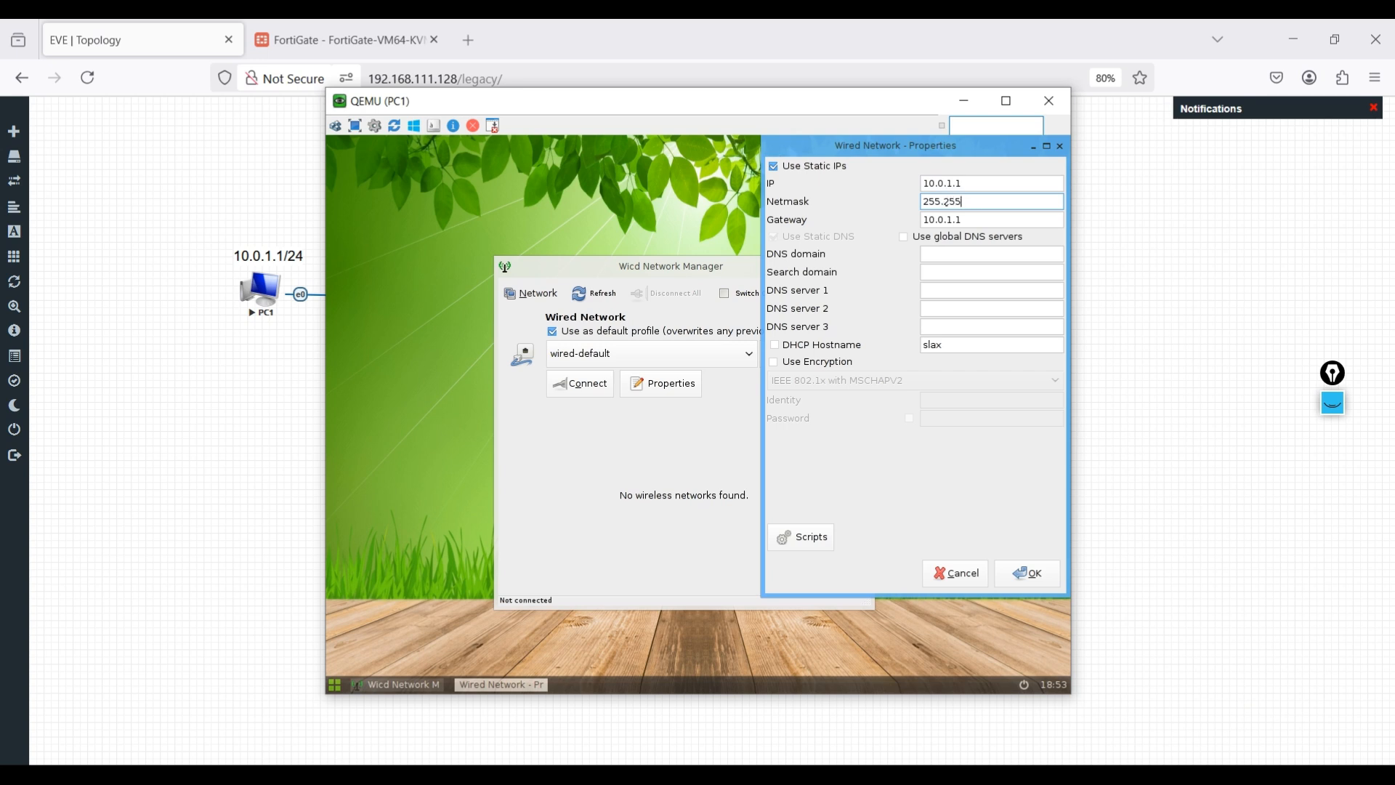
{"action": "left_click", "coordinate": [986, 218]}
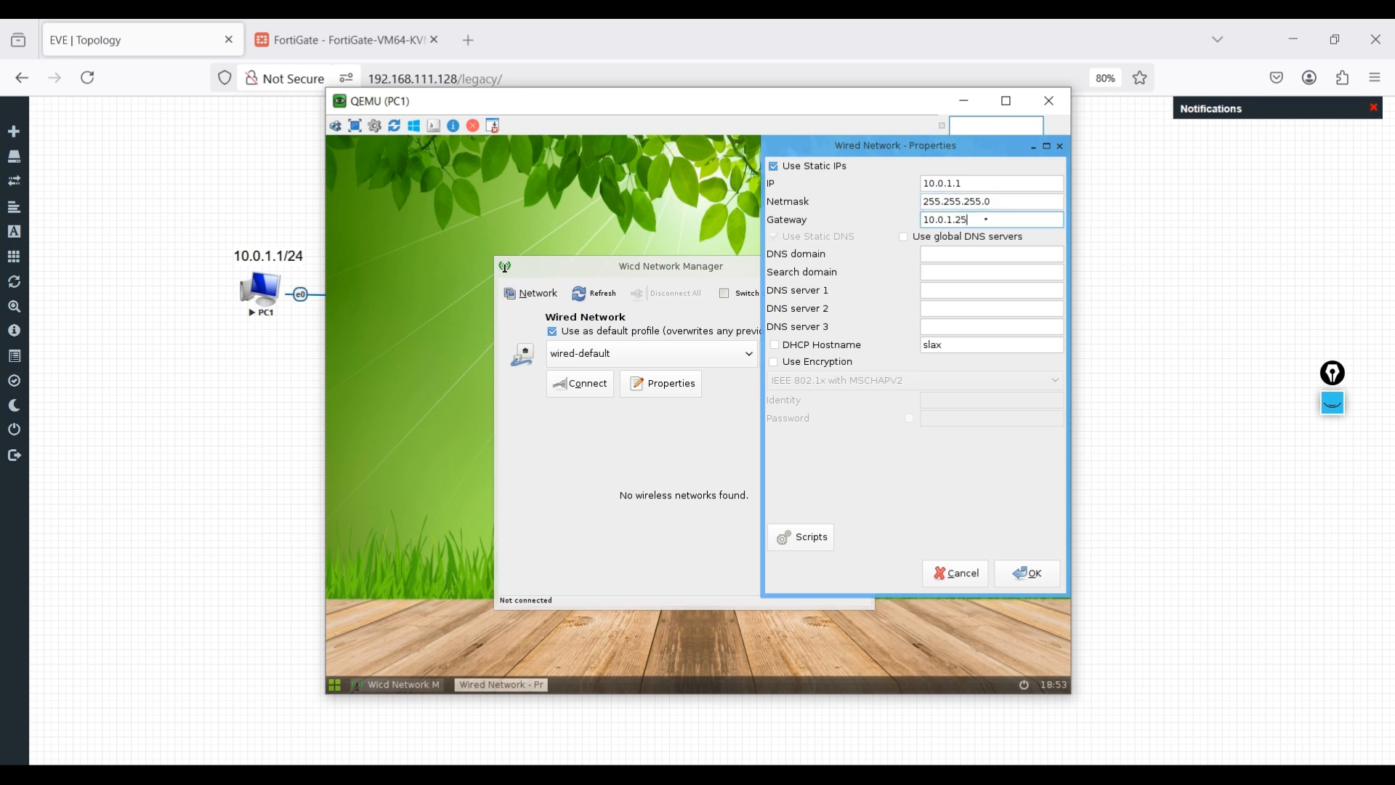
{"action": "left_click", "coordinate": [937, 292]}
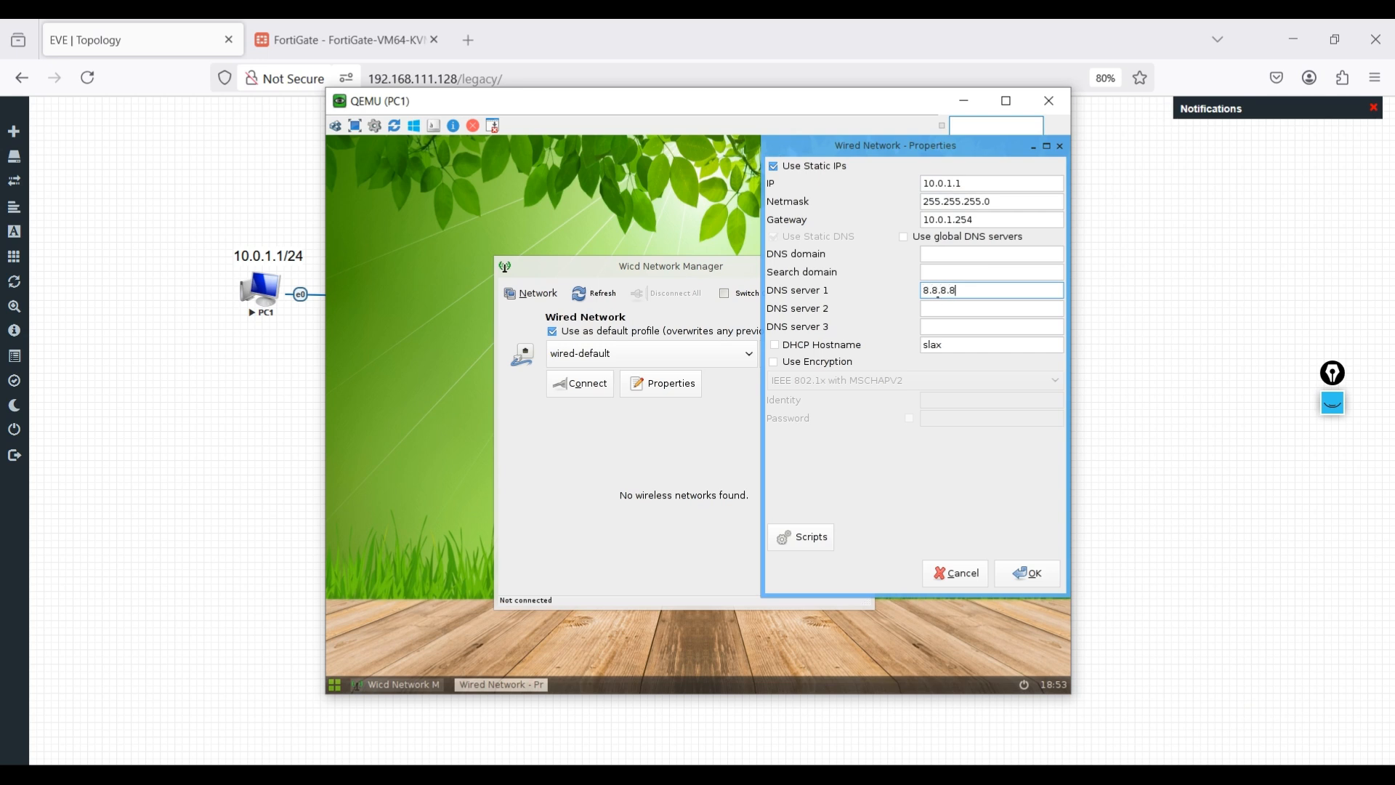
{"action": "left_click", "coordinate": [948, 311]}
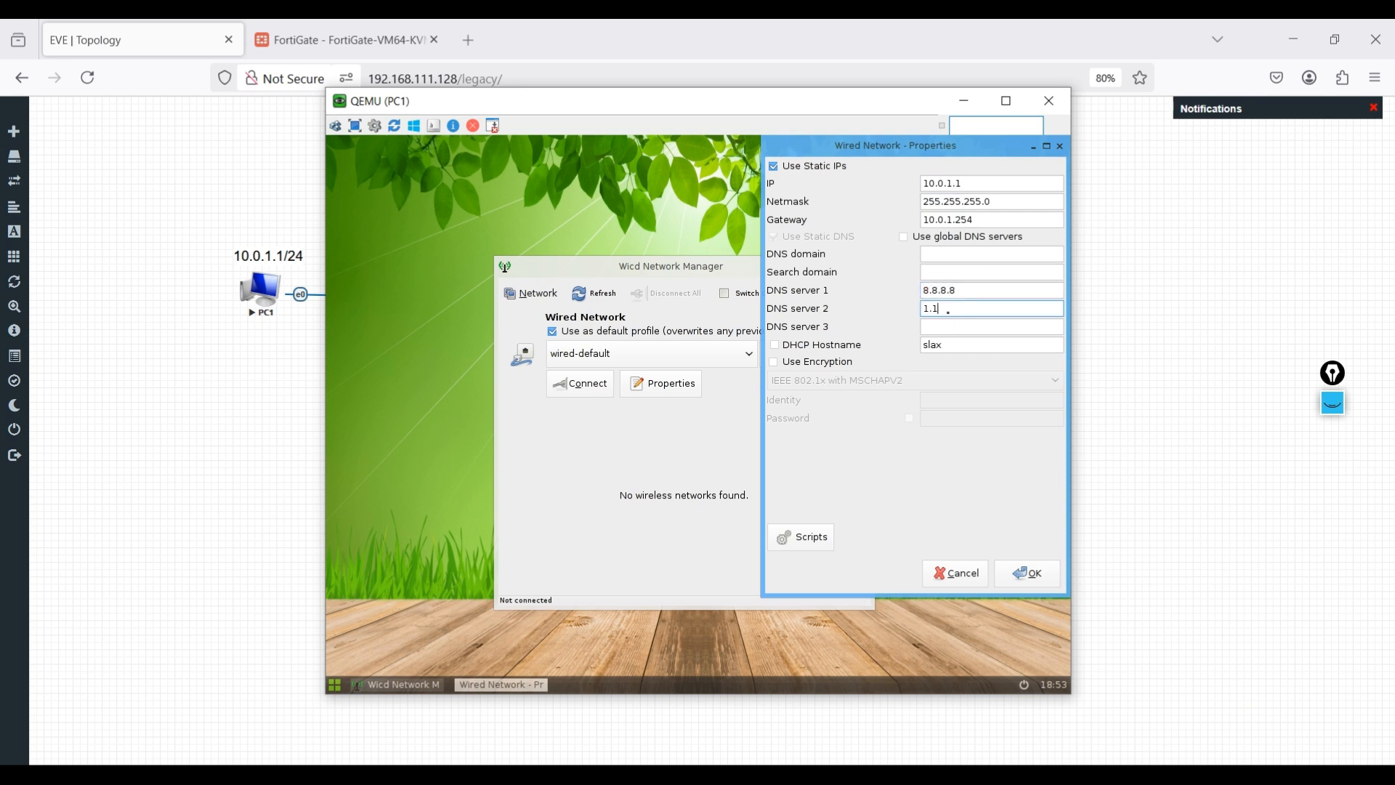
- Save the static settings and connect PC1 to the wired network
{"action": "left_click", "coordinate": [1028, 574]}
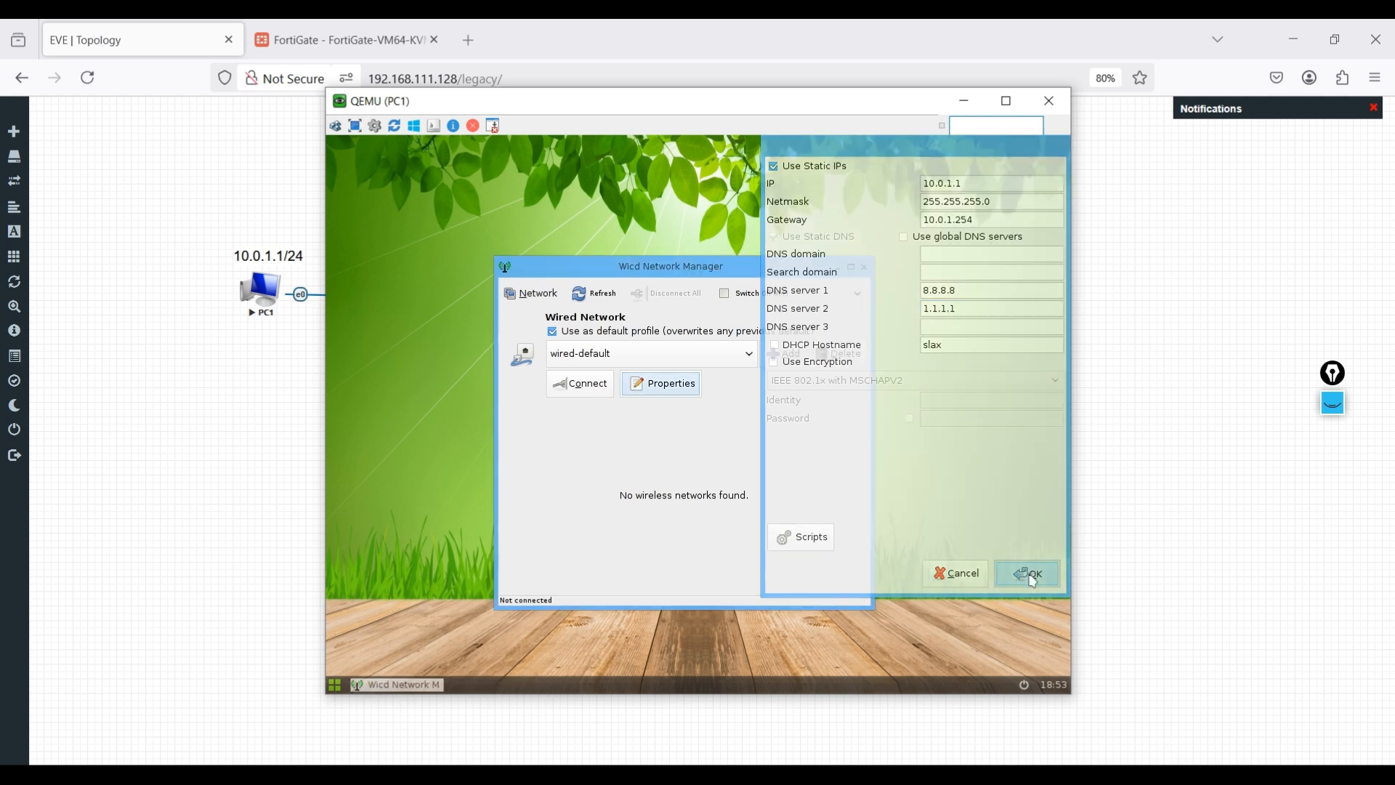
{"action": "left_click", "coordinate": [574, 385]}
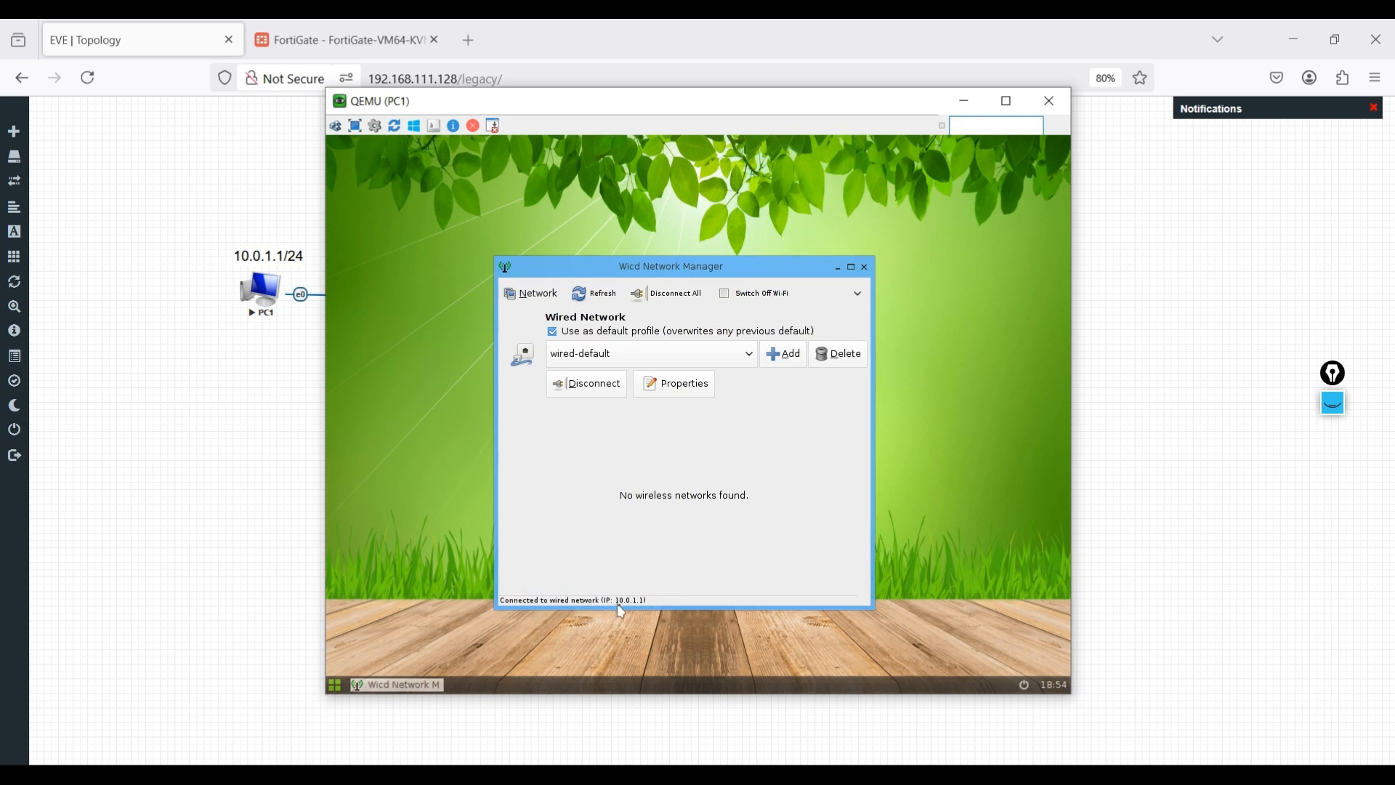
{"action": "left_click", "coordinate": [837, 268]}
- In a terminal, check PC1's address and its 10.0.1.254 default gateway with ifconfig and route
{"action": "right_click", "coordinate": [683, 263]}
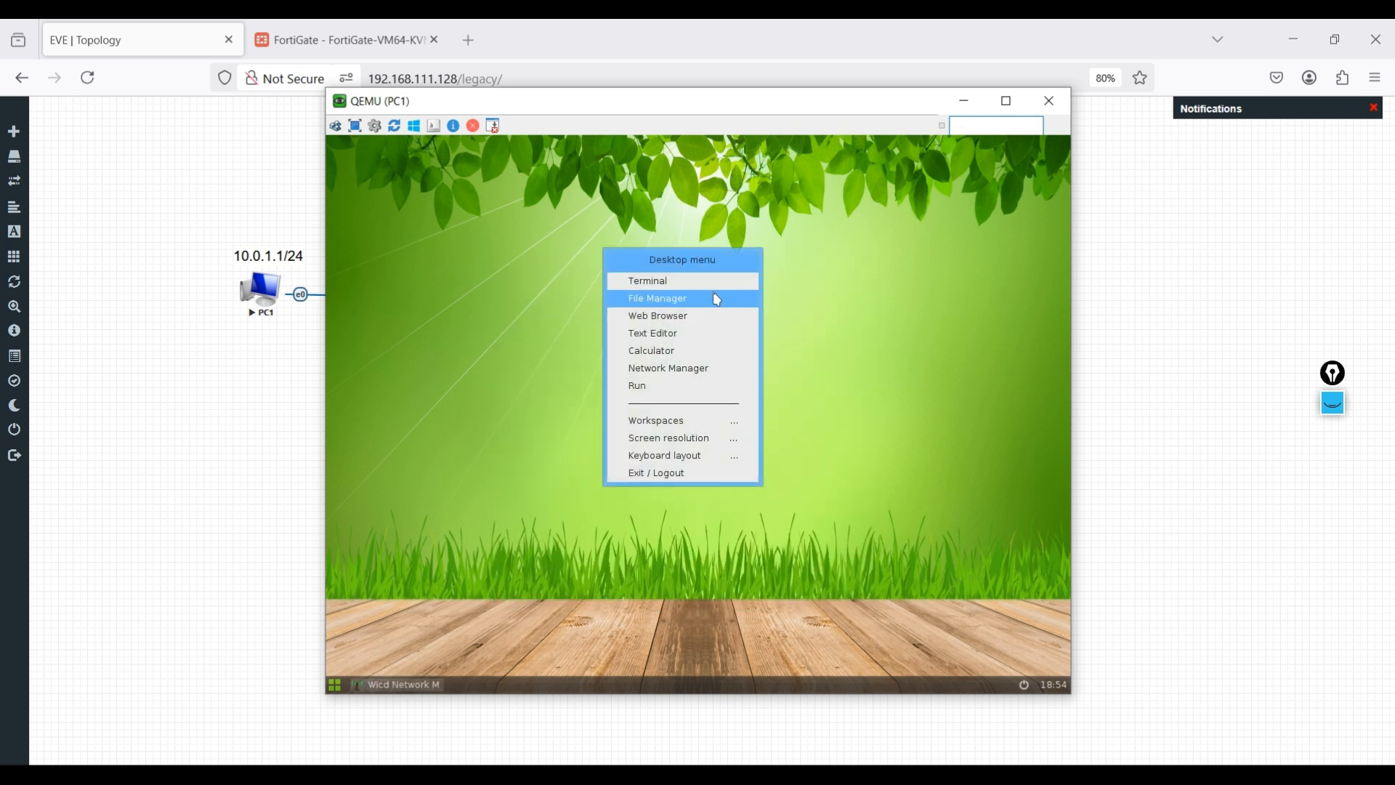
{"action": "left_click", "coordinate": [706, 283]}
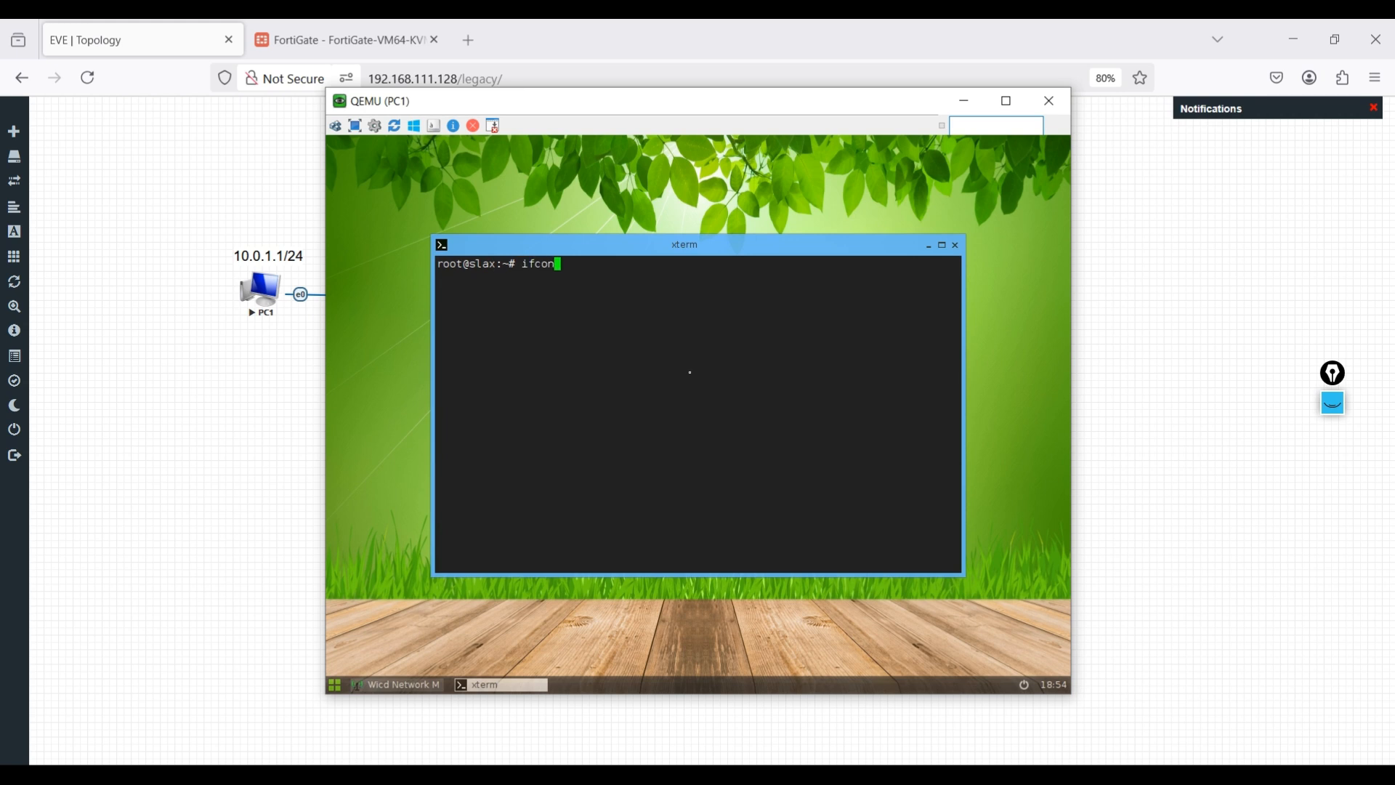
{"action": "type", "text": "ifconfig"}
{"action": "key", "text": "Return"}
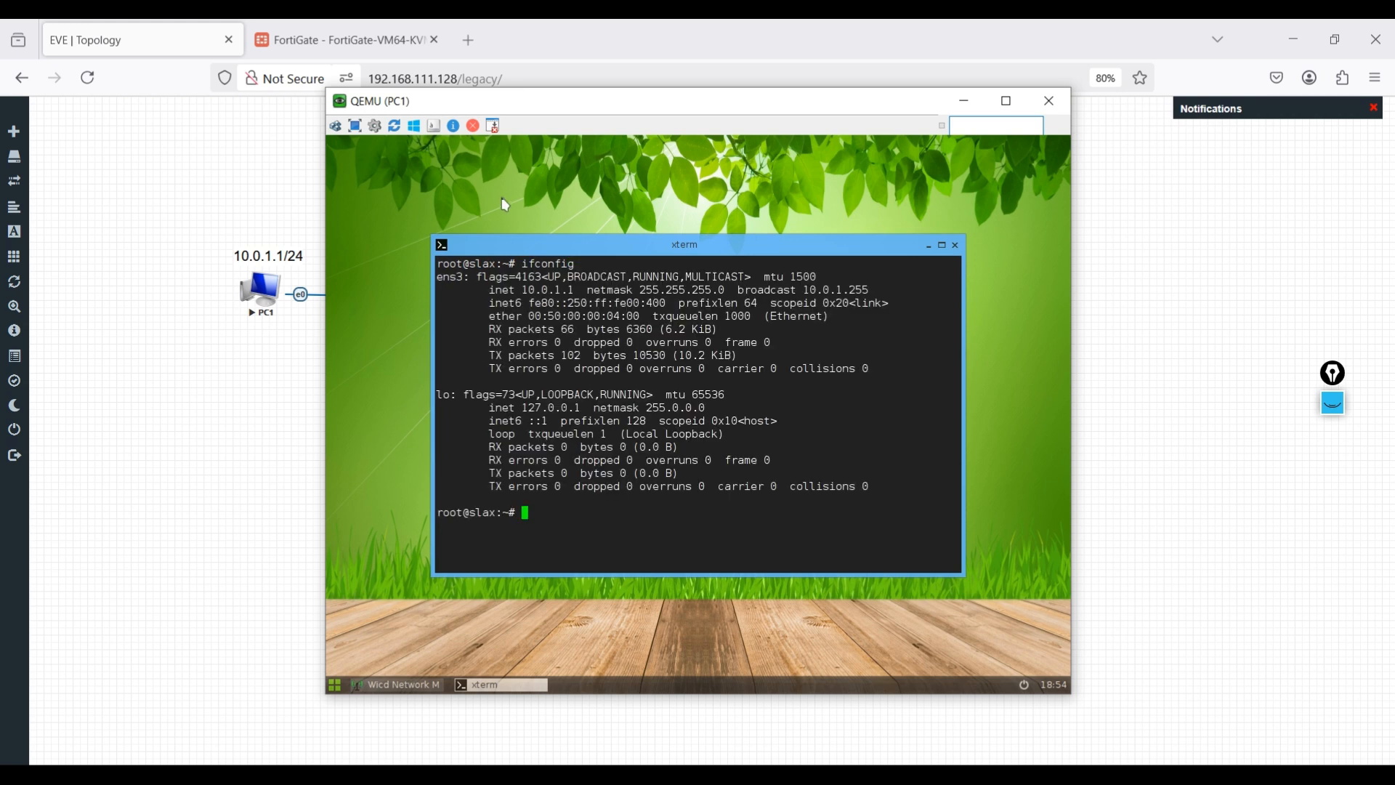
{"action": "type", "text": "route"}
{"action": "key", "text": "Return"}
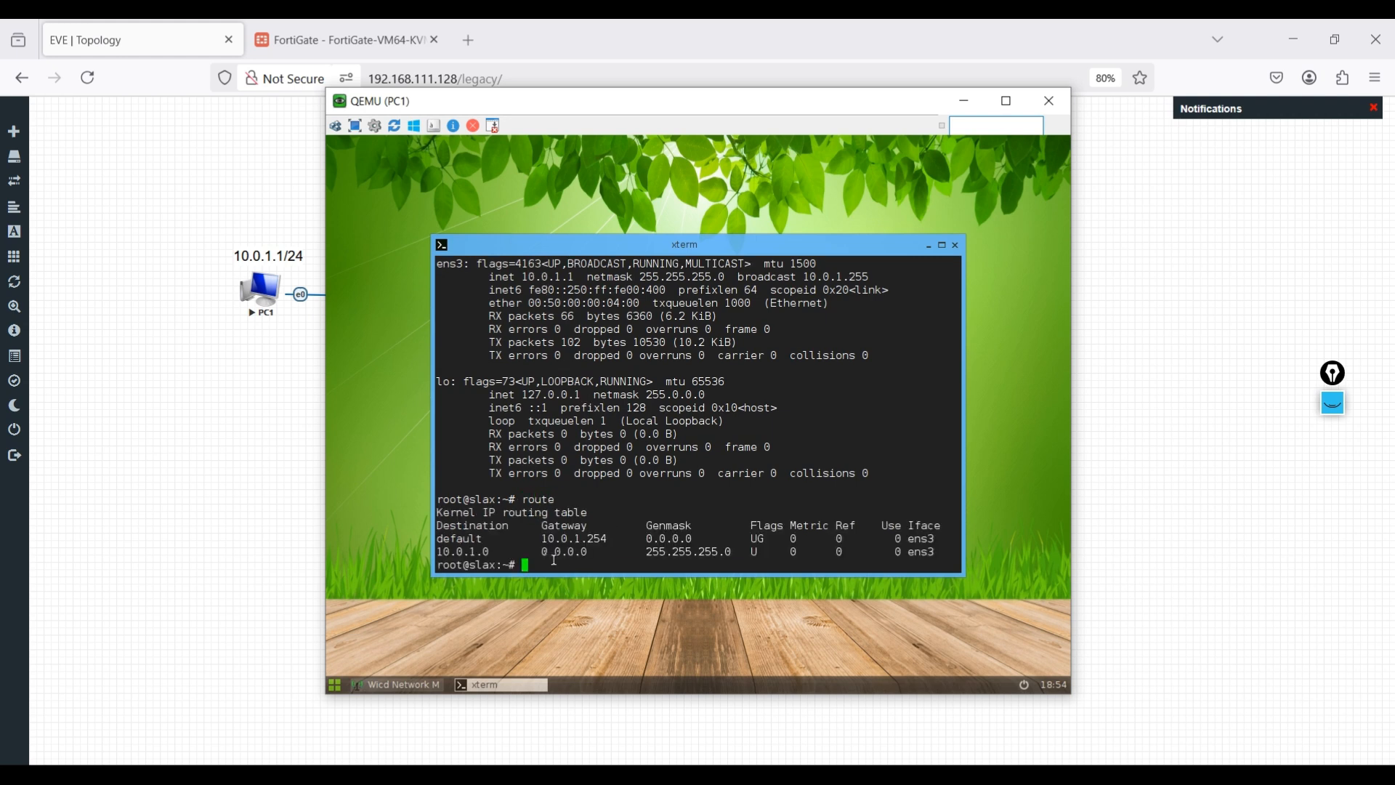
{"action": "left_click_drag", "start_coordinate": [547, 539], "coordinate": [612, 538]}
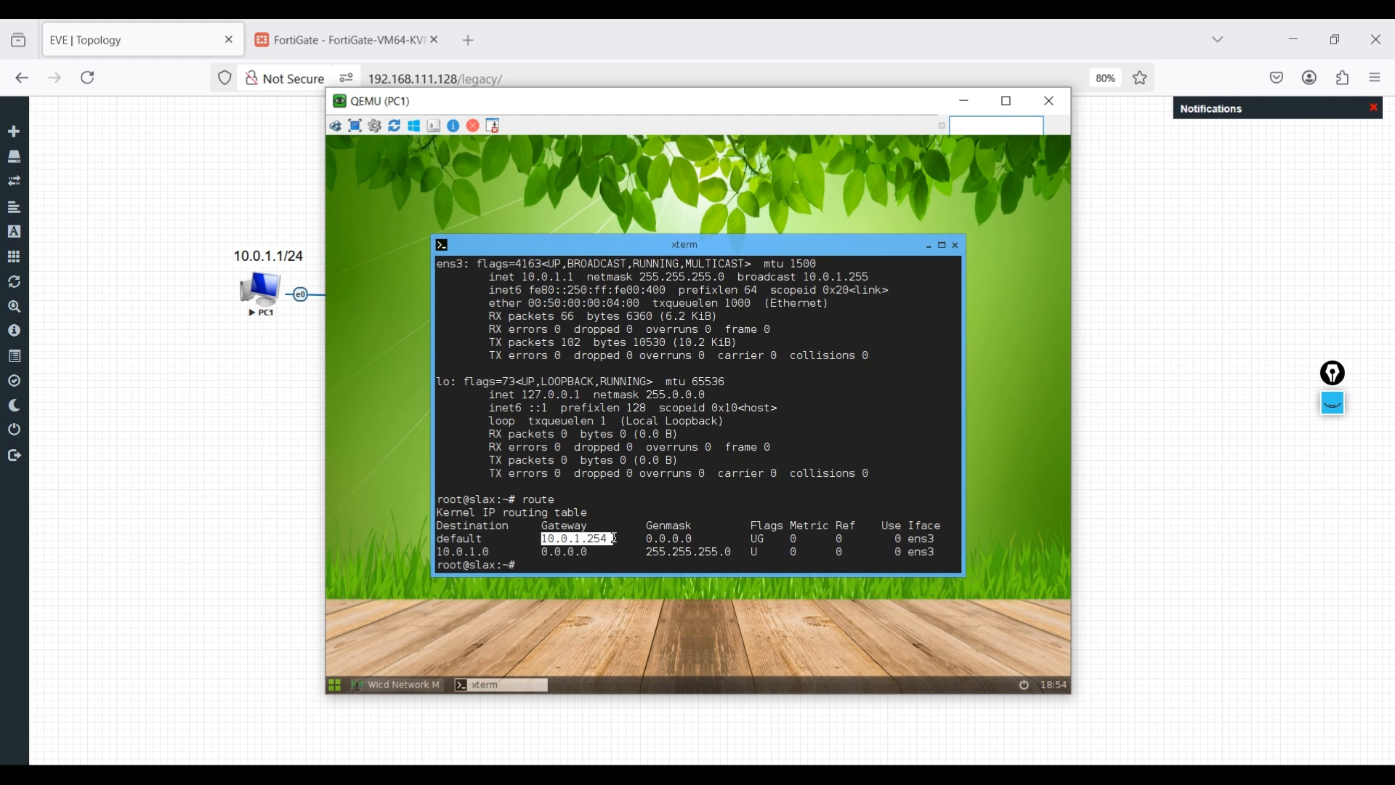
- Ping 8.8.8.8 from PC1 and confirm replies arrive
{"action": "type", "text": "ping 8.8.8.8"}
{"action": "key", "text": "Return"}
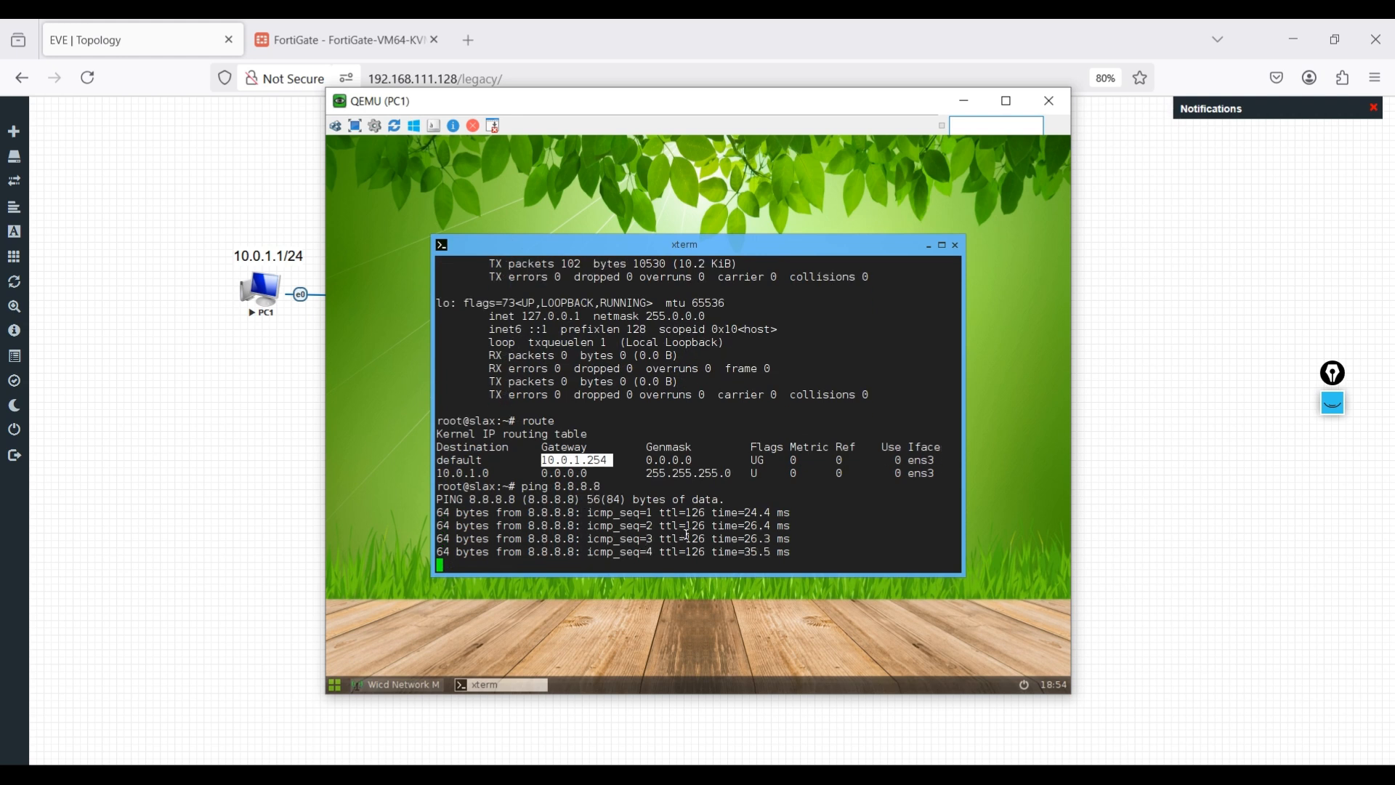
{"action": "left_click", "coordinate": [965, 101]}
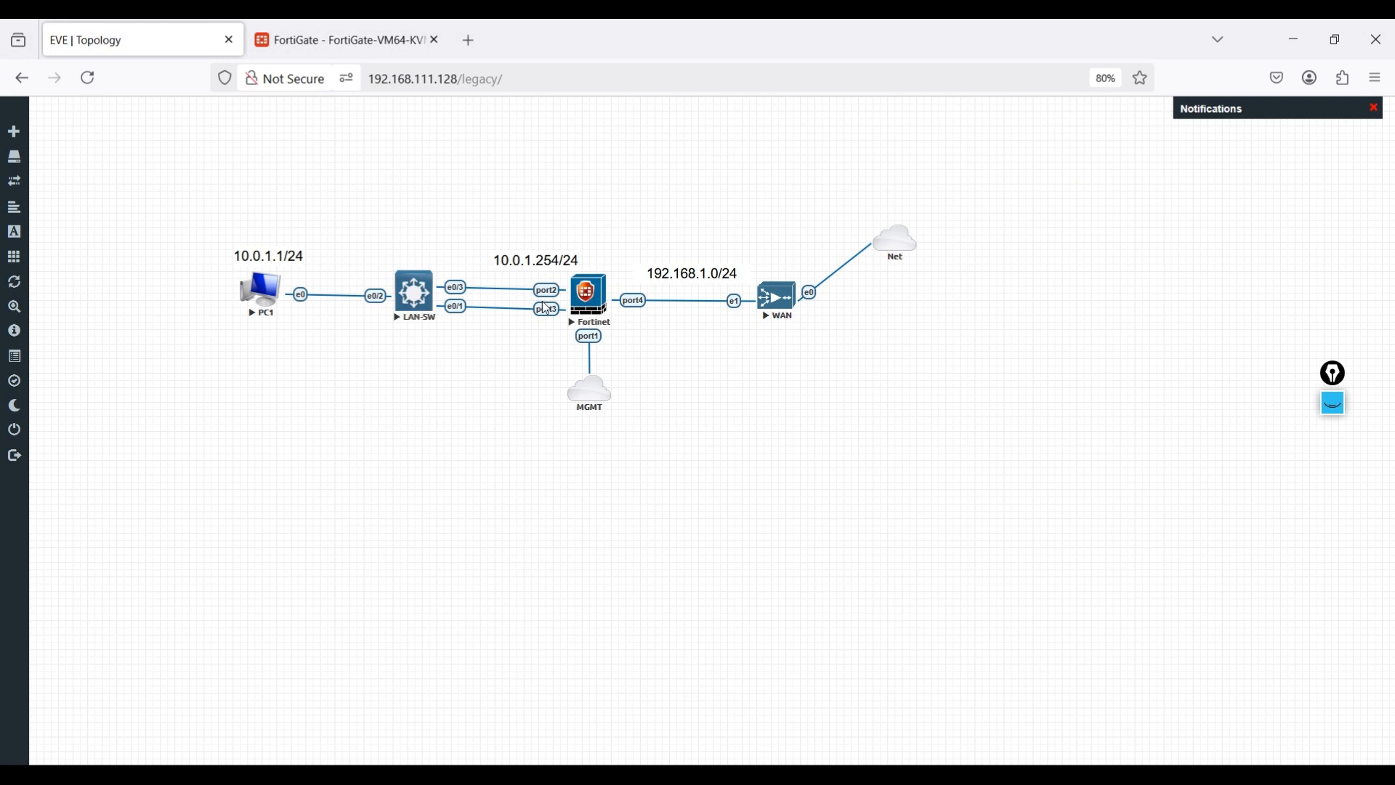
- Apply an icmp display filter to the first Wireshark capture
{"action": "mouse_move", "coordinate": [916, 776]}
{"action": "left_click", "coordinate": [844, 704]}
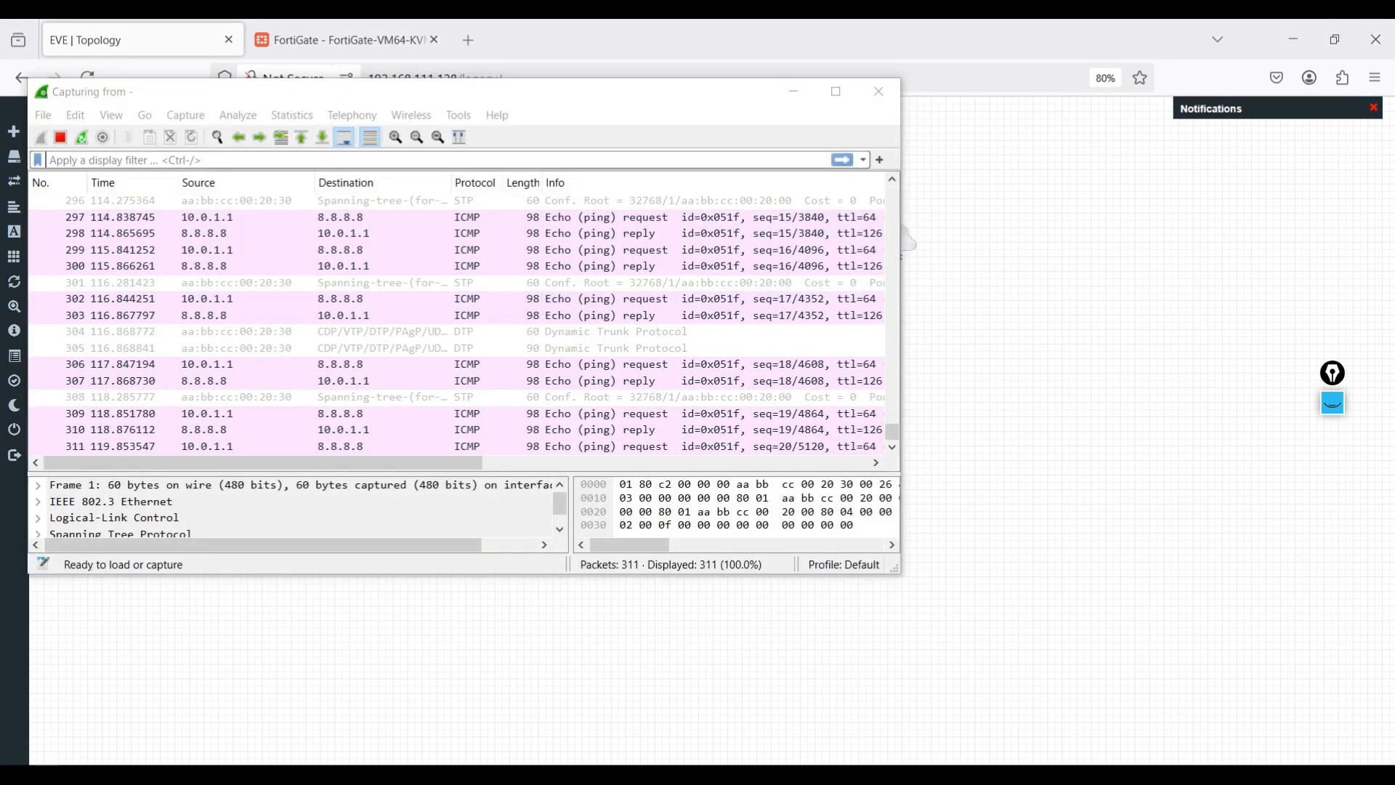
{"action": "left_click", "coordinate": [941, 689]}
{"action": "left_click", "coordinate": [253, 201]}
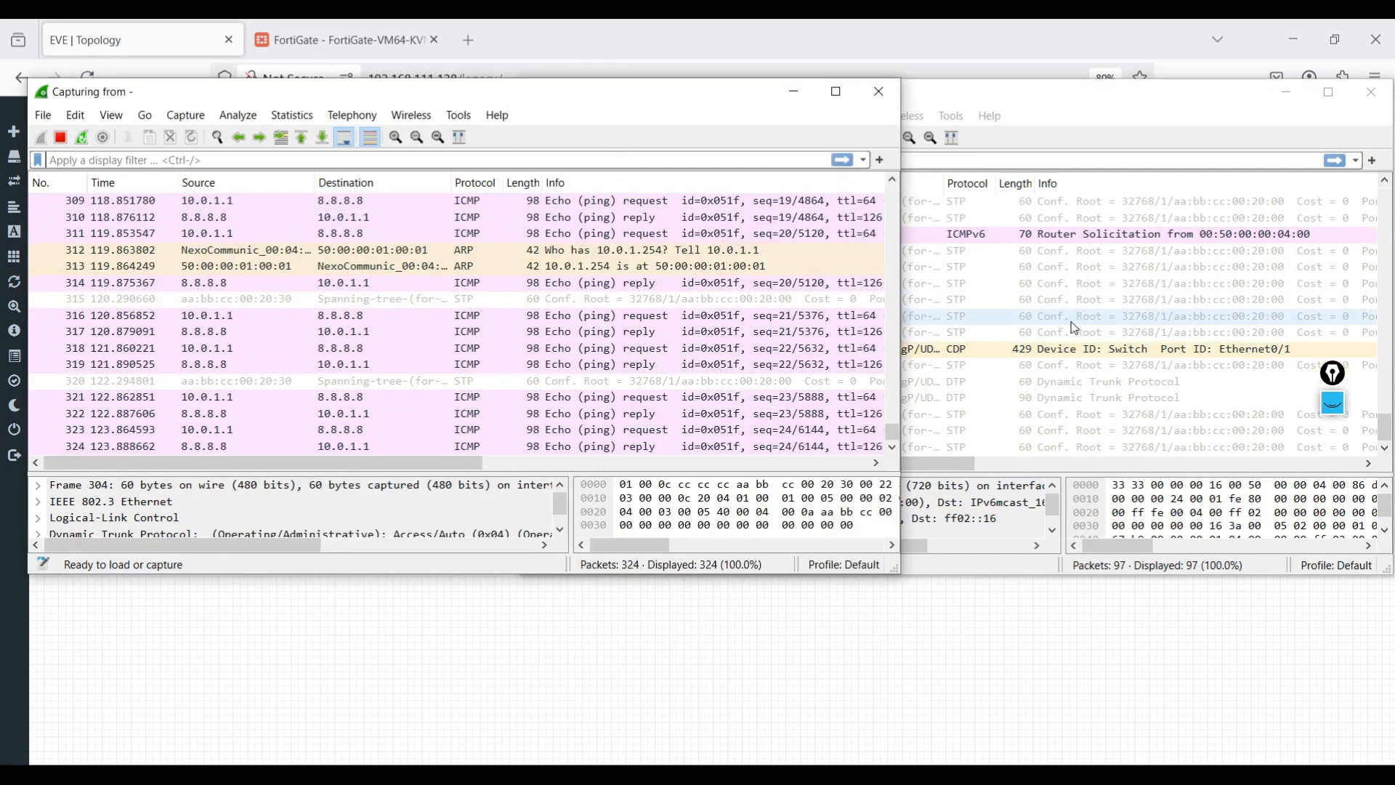
{"action": "left_click", "coordinate": [223, 161]}
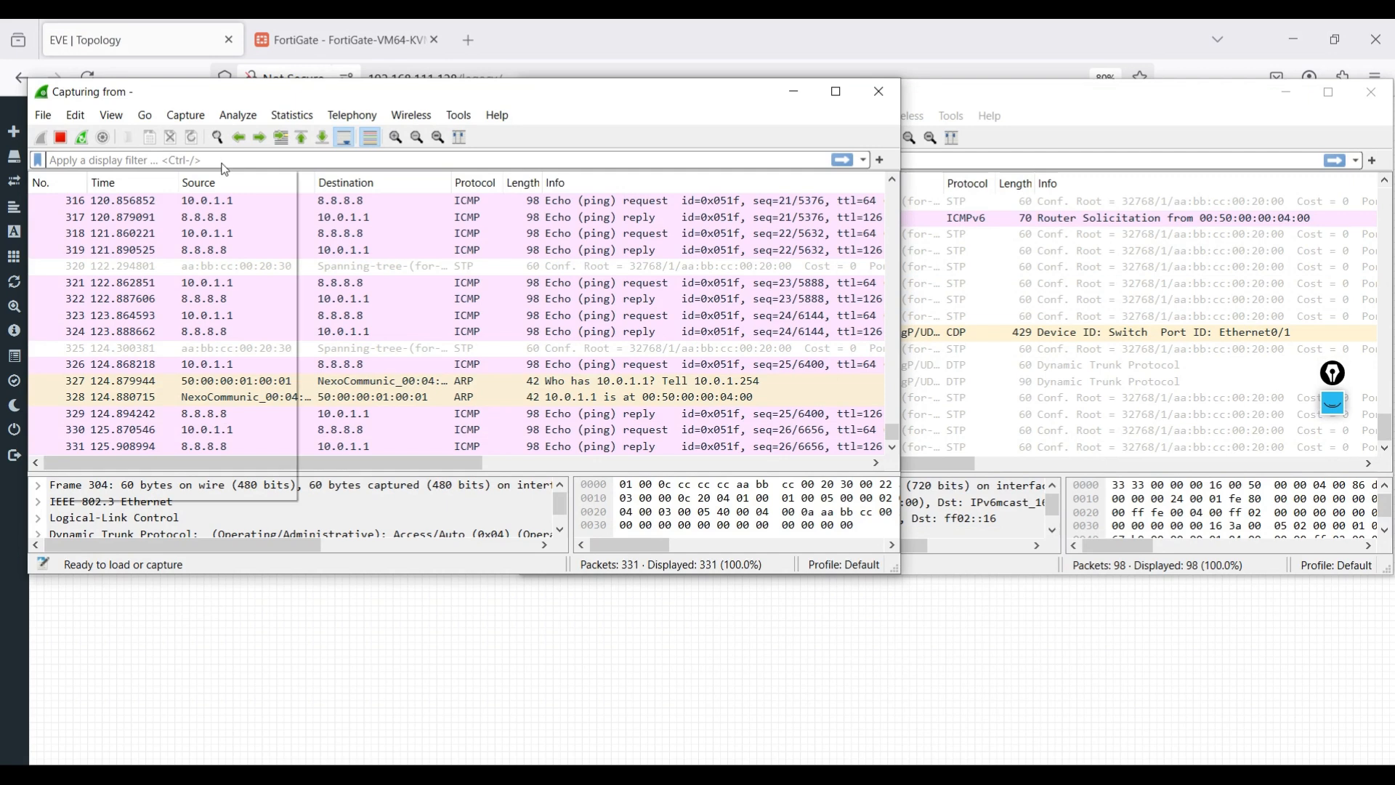
{"action": "type", "text": "icmp"}
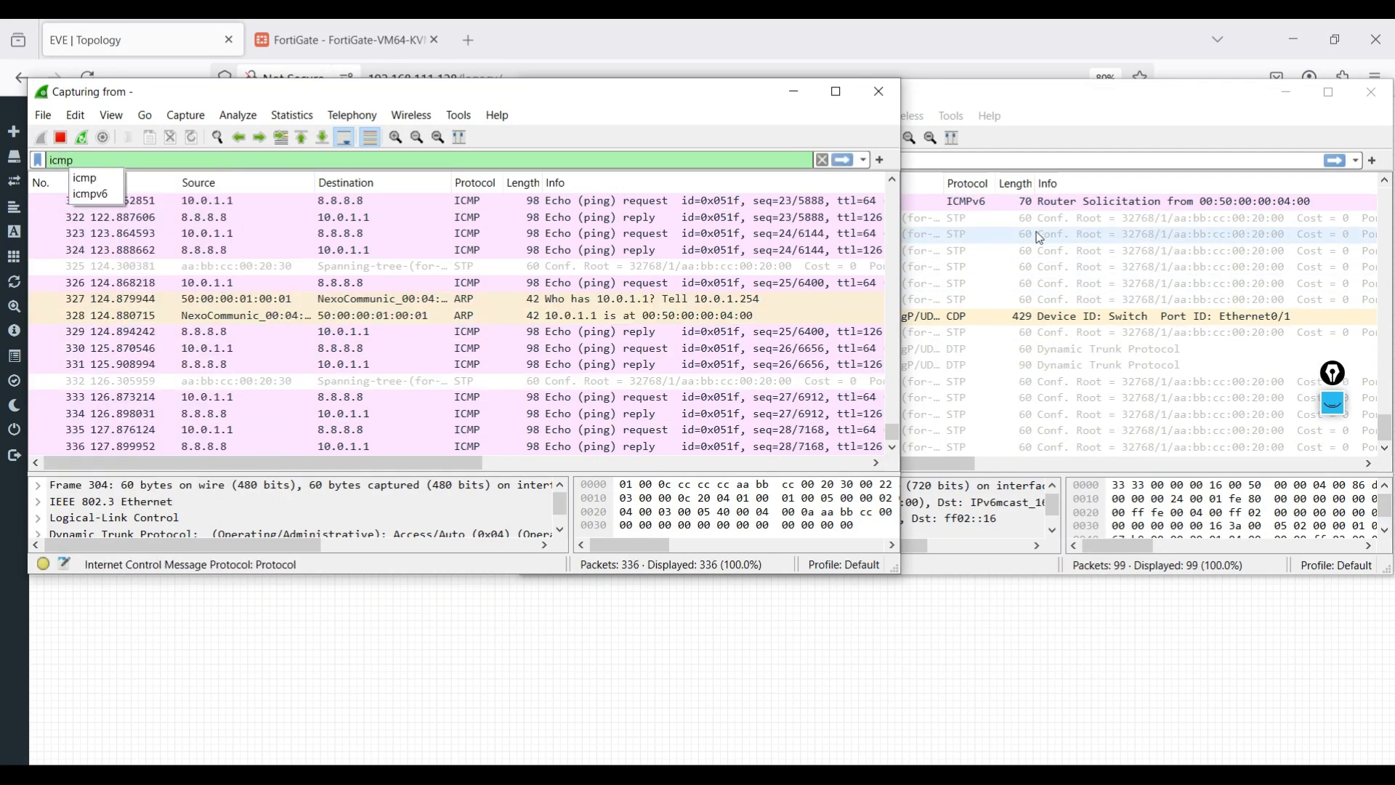
{"action": "key", "text": "Return"}
- Apply the icmp filter to the second capture, then inspect an ICMP echo packet in the first
{"action": "left_click", "coordinate": [977, 159]}
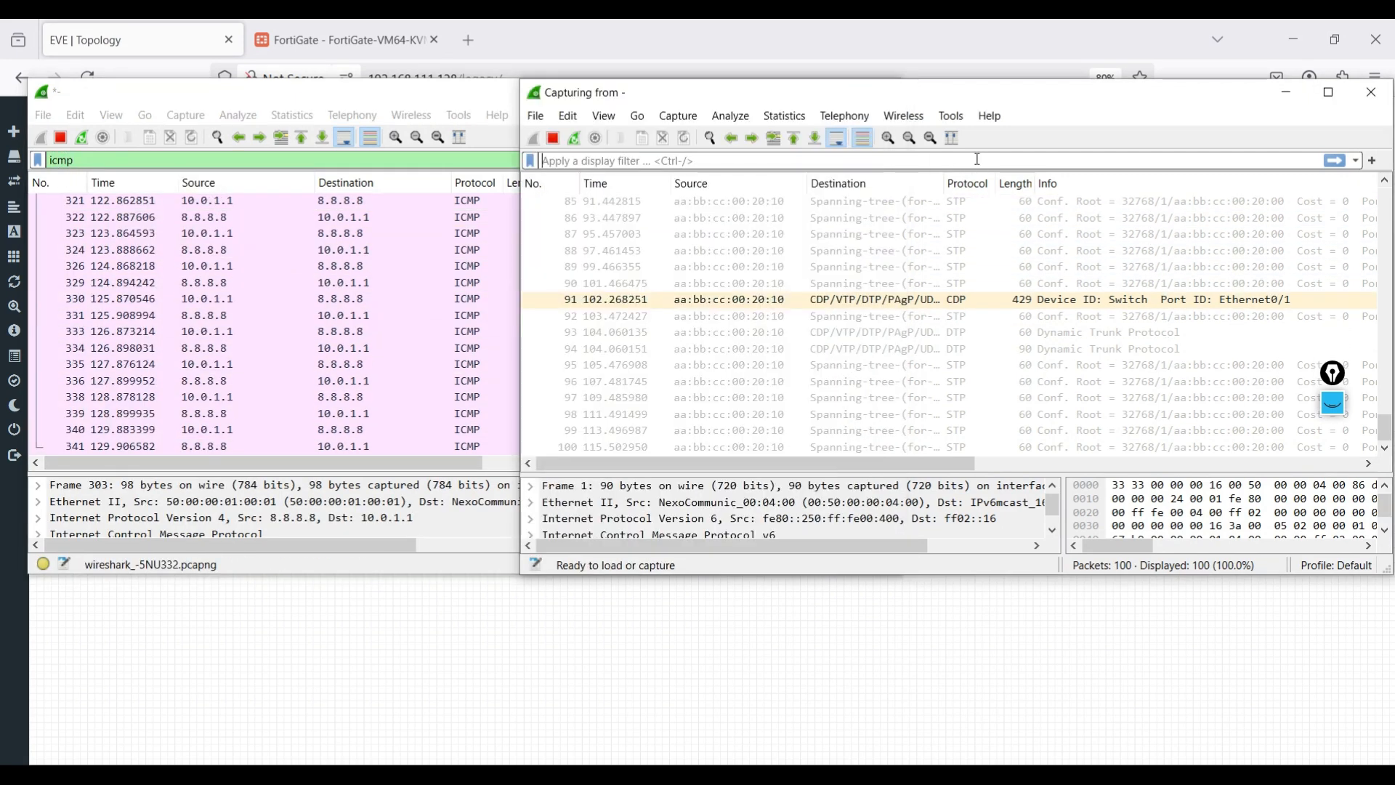
{"action": "type", "text": "icmp"}
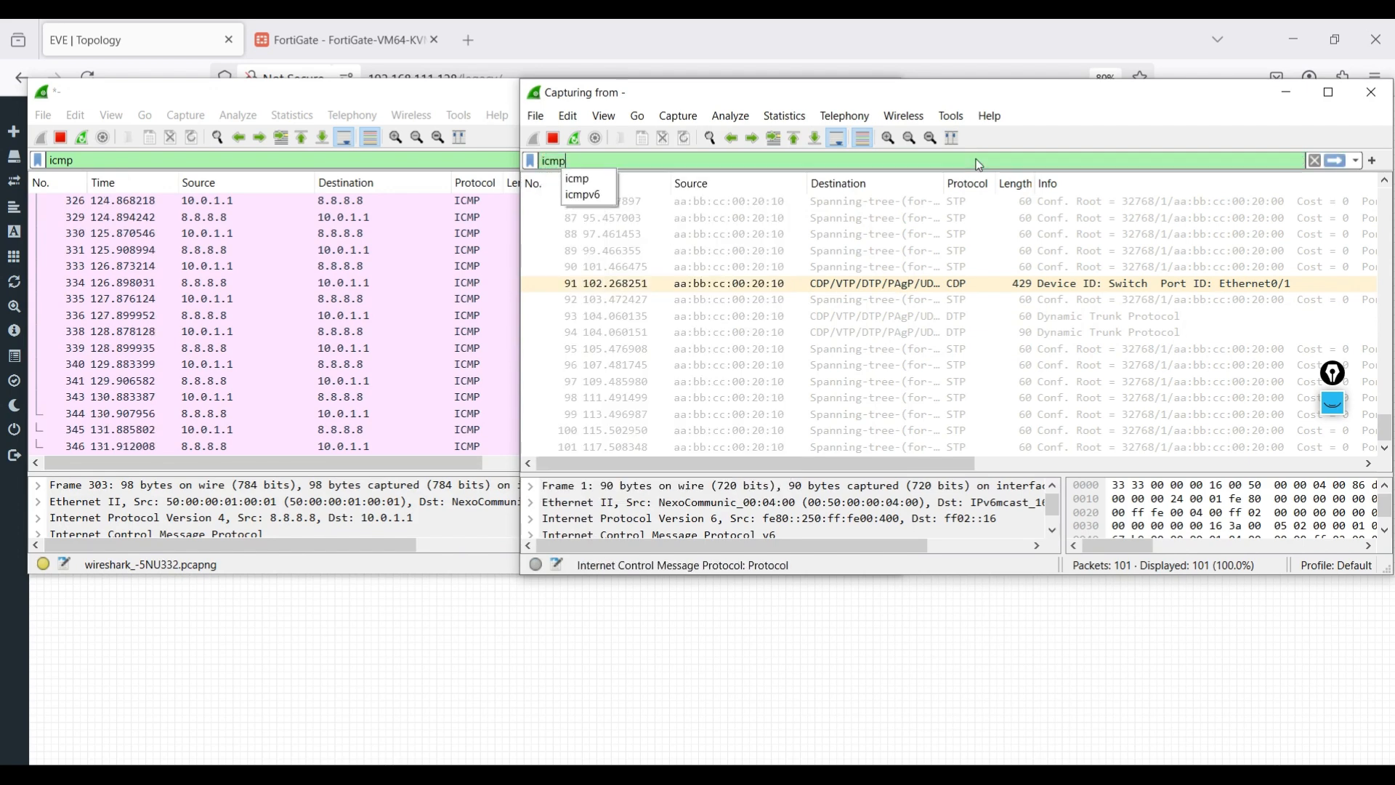
{"action": "key", "text": "Return"}
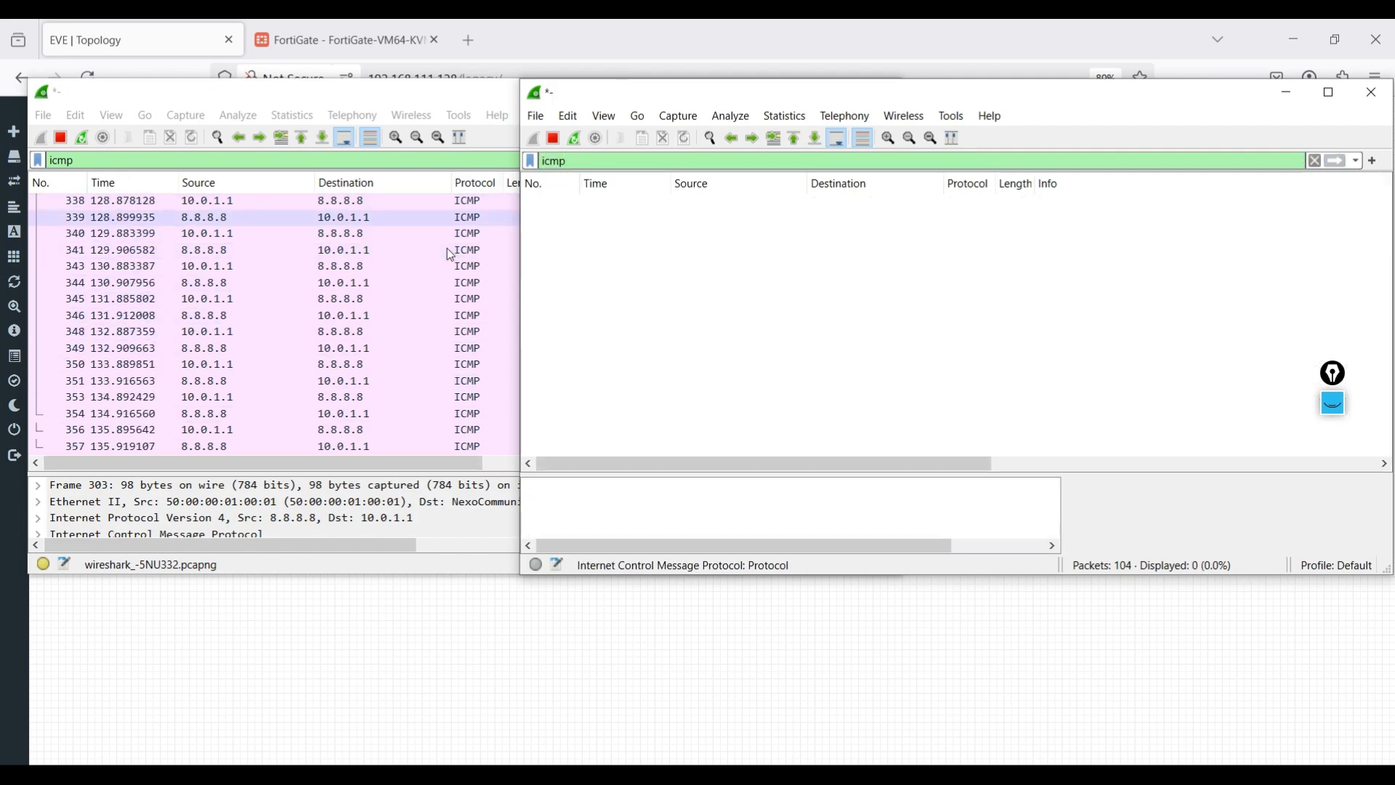
{"action": "left_click", "coordinate": [342, 271]}
{"action": "left_click", "coordinate": [343, 269]}
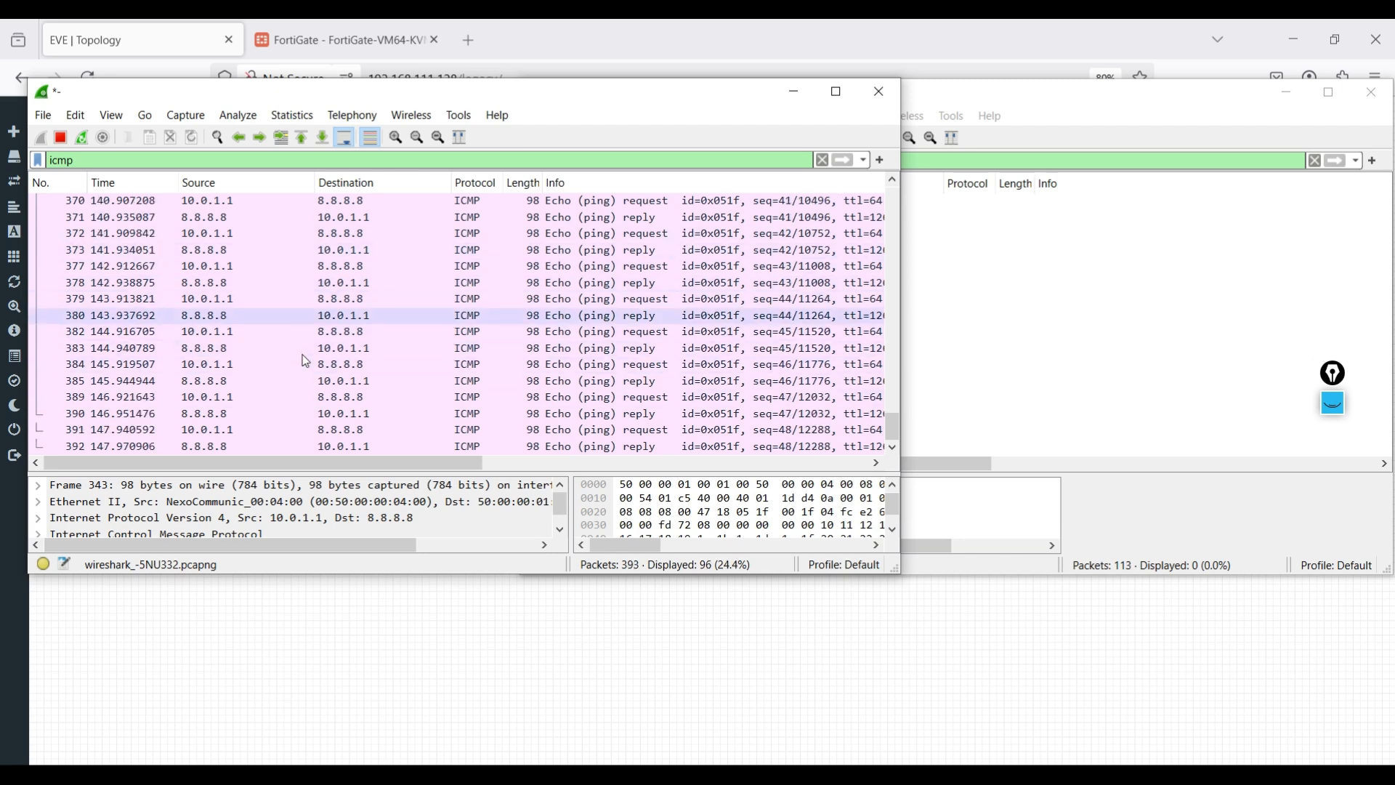
- Check in FortiGate's Network > Interfaces list that RED INT has members port2 and port3
{"action": "left_click", "coordinate": [352, 42]}
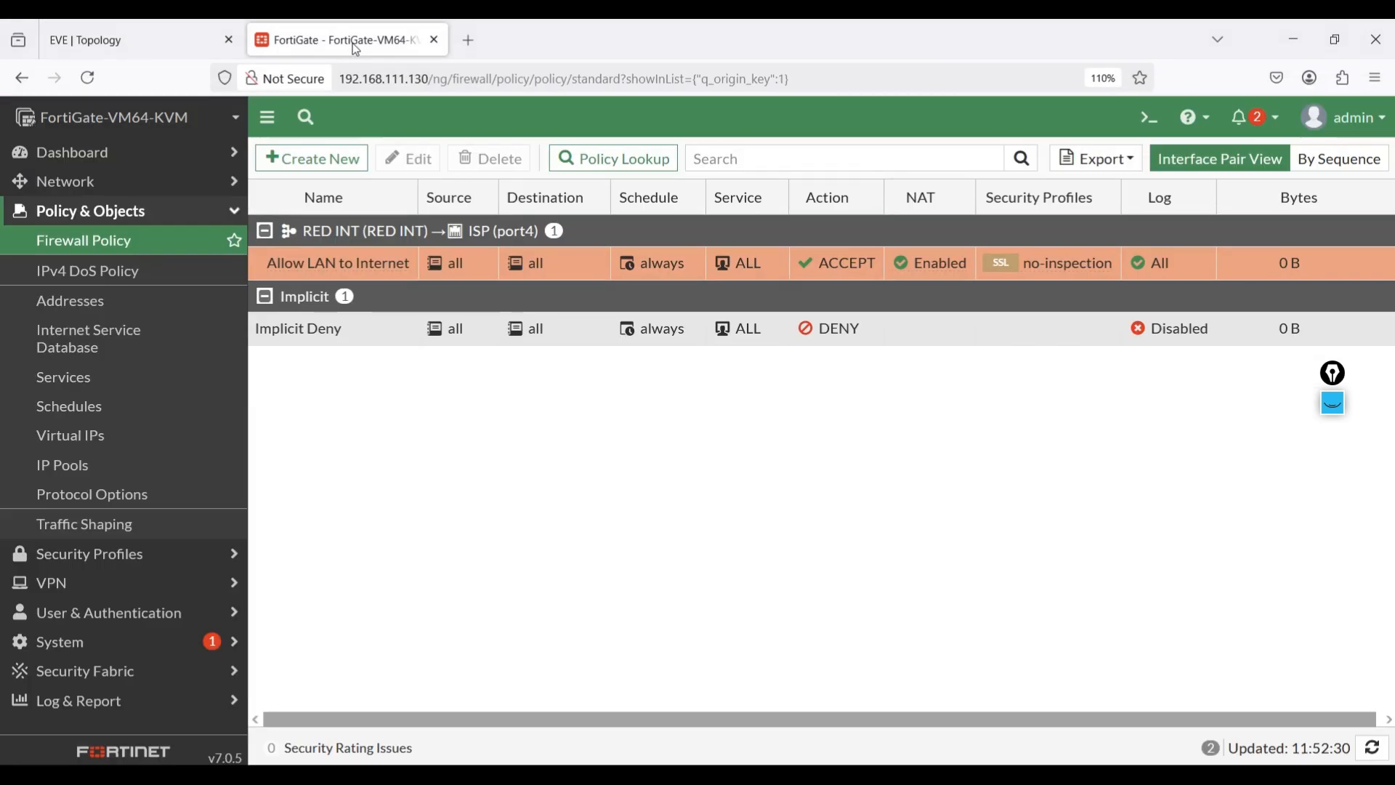
{"action": "left_click", "coordinate": [90, 180]}
{"action": "left_click", "coordinate": [87, 211]}
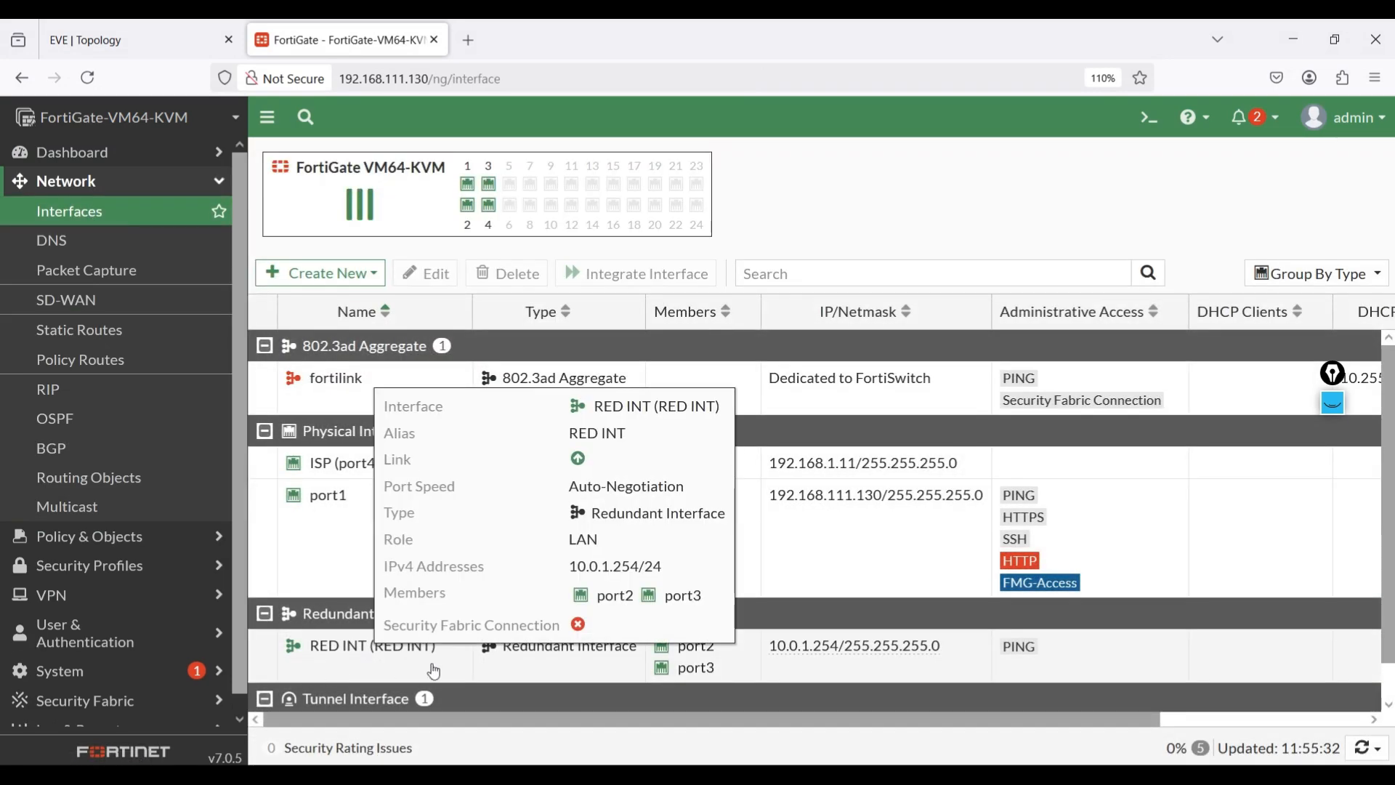
{"action": "left_click", "coordinate": [145, 44]}
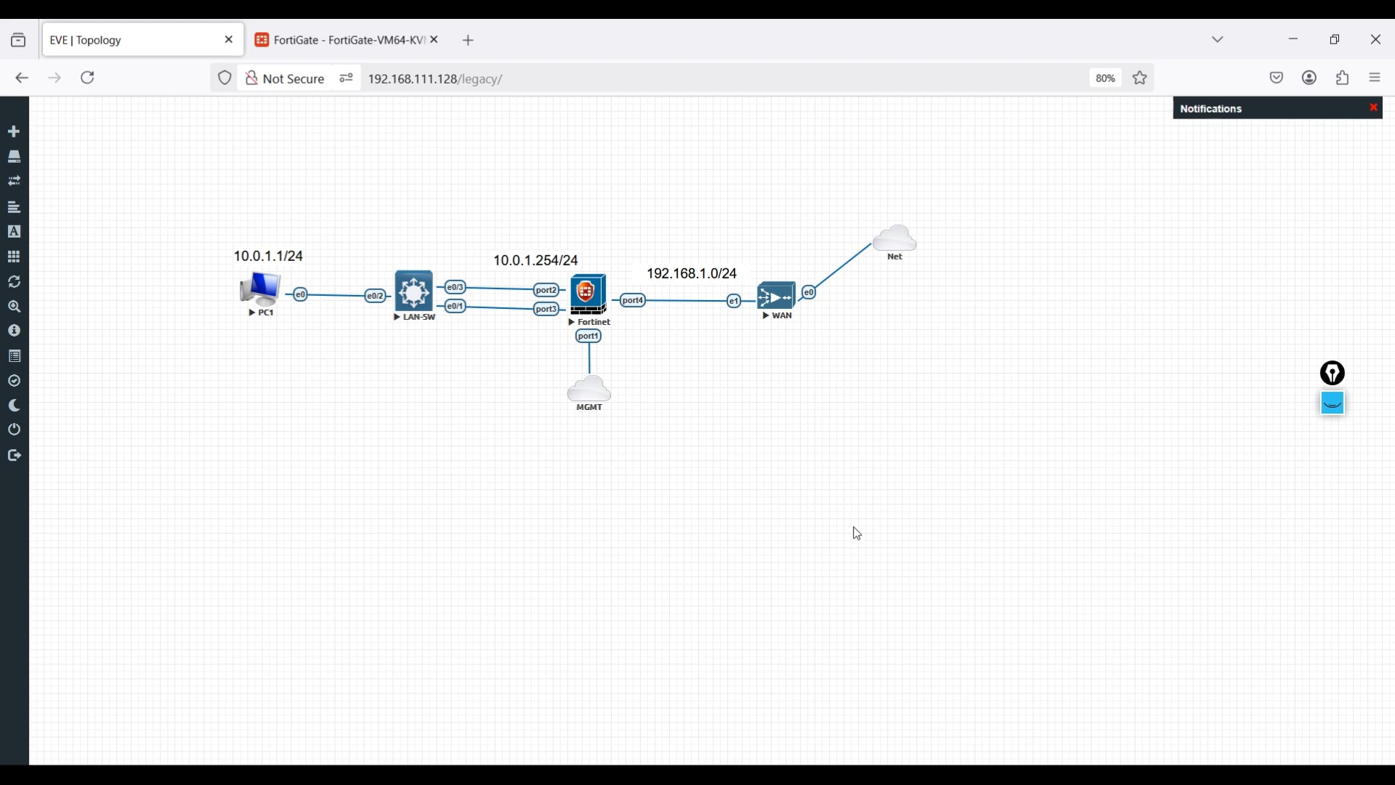
- Unmaximize and shrink the SecureCRT FortiGate terminal window
{"action": "key", "text": "alt+Tab"}
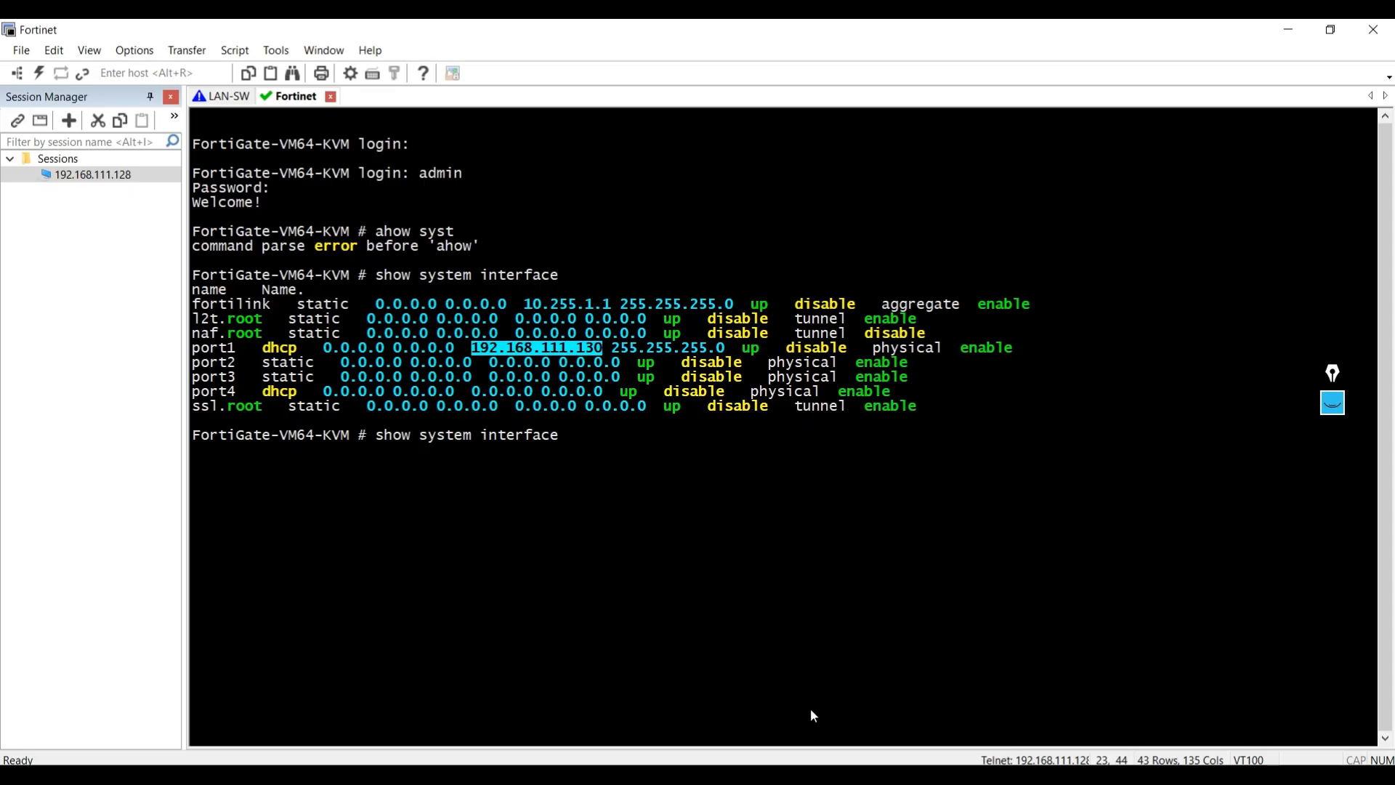
{"action": "left_click_drag", "start_coordinate": [597, 36], "coordinate": [743, 366]}
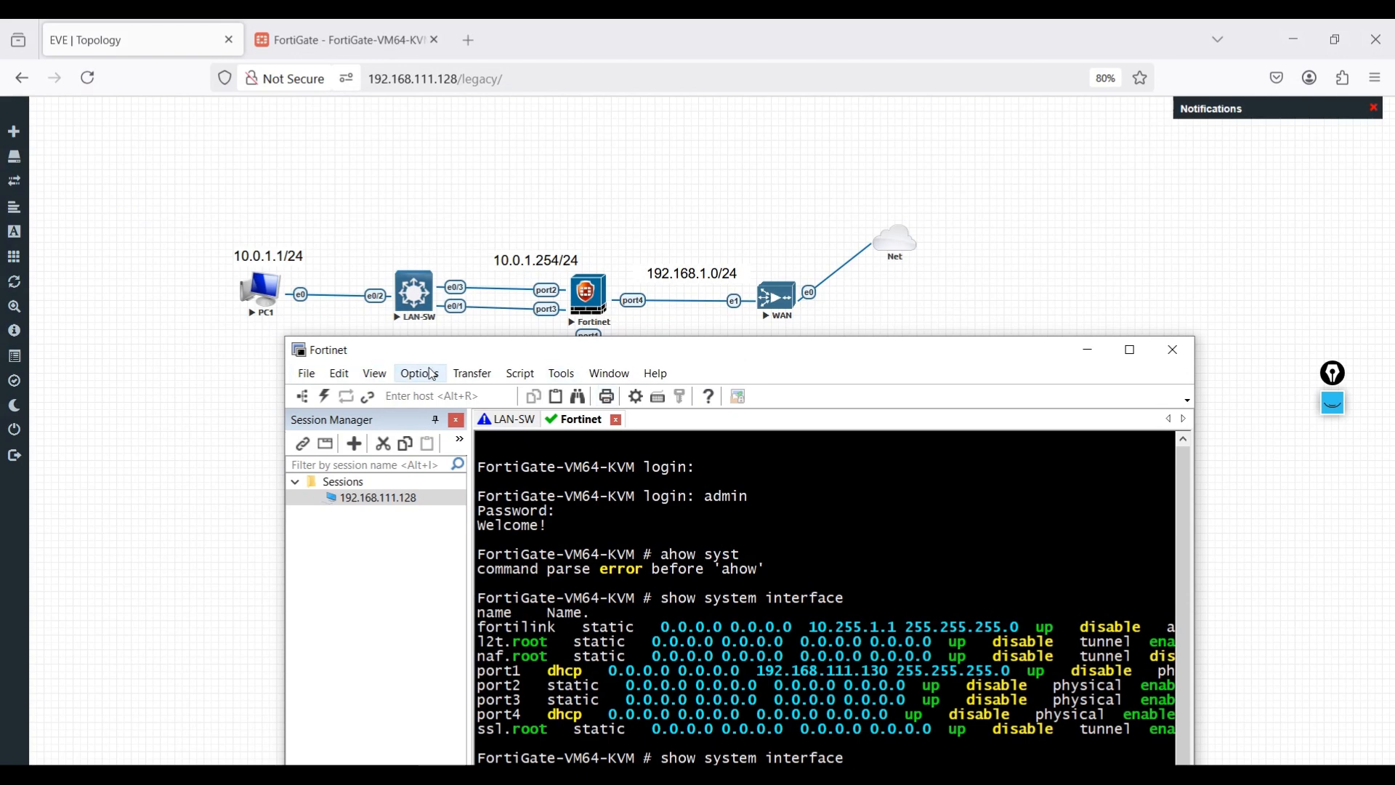
{"action": "left_click", "coordinate": [473, 373]}
{"action": "left_click", "coordinate": [682, 359]}
{"action": "left_click_drag", "start_coordinate": [681, 355], "coordinate": [679, 256]}
{"action": "left_click_drag", "start_coordinate": [286, 240], "coordinate": [255, 414]}
{"action": "left_click_drag", "start_coordinate": [685, 424], "coordinate": [709, 489]}
- Arrange both Wireshark capture windows alongside the FortiGate terminal
{"action": "left_click", "coordinate": [917, 774]}
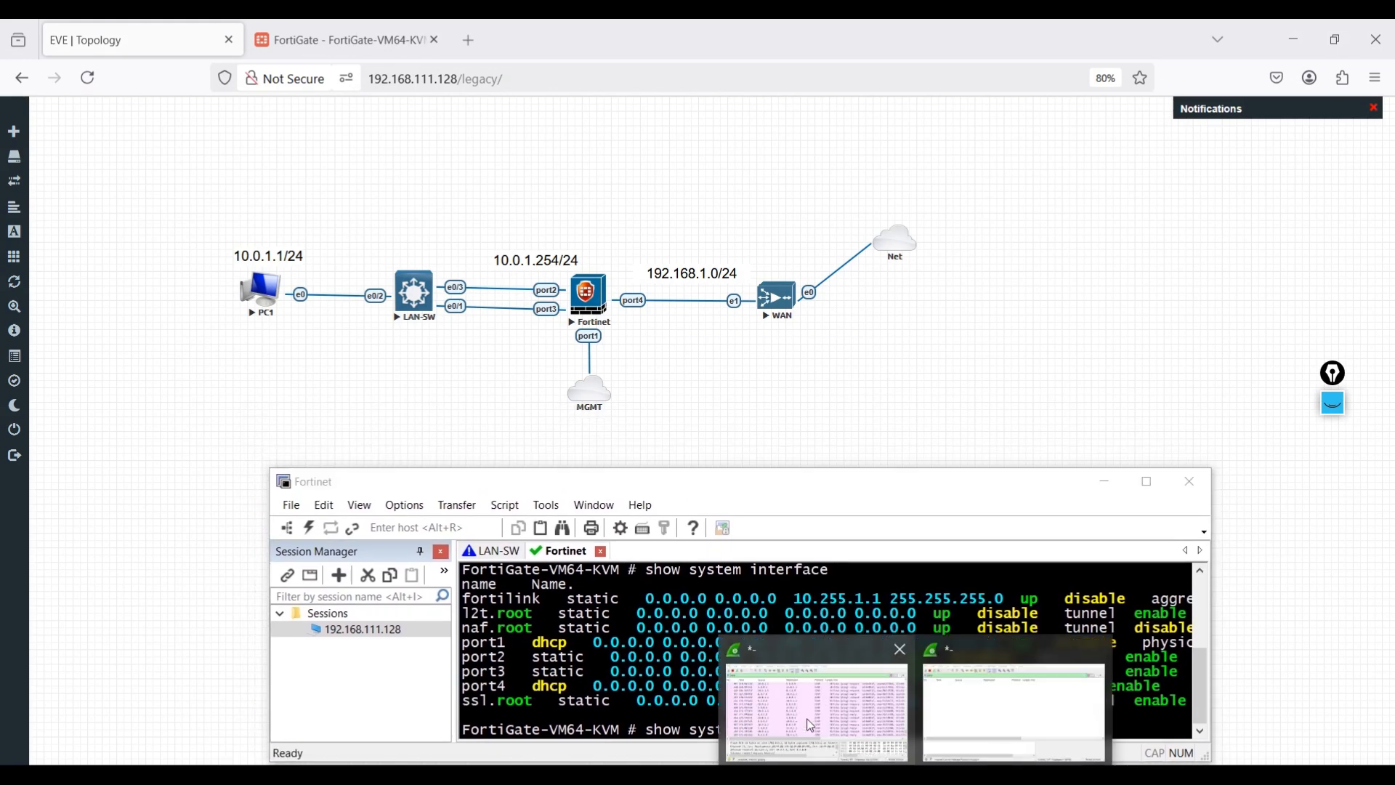
{"action": "left_click", "coordinate": [826, 733]}
{"action": "left_click_drag", "start_coordinate": [512, 97], "coordinate": [491, 63]}
{"action": "left_click", "coordinate": [917, 775]}
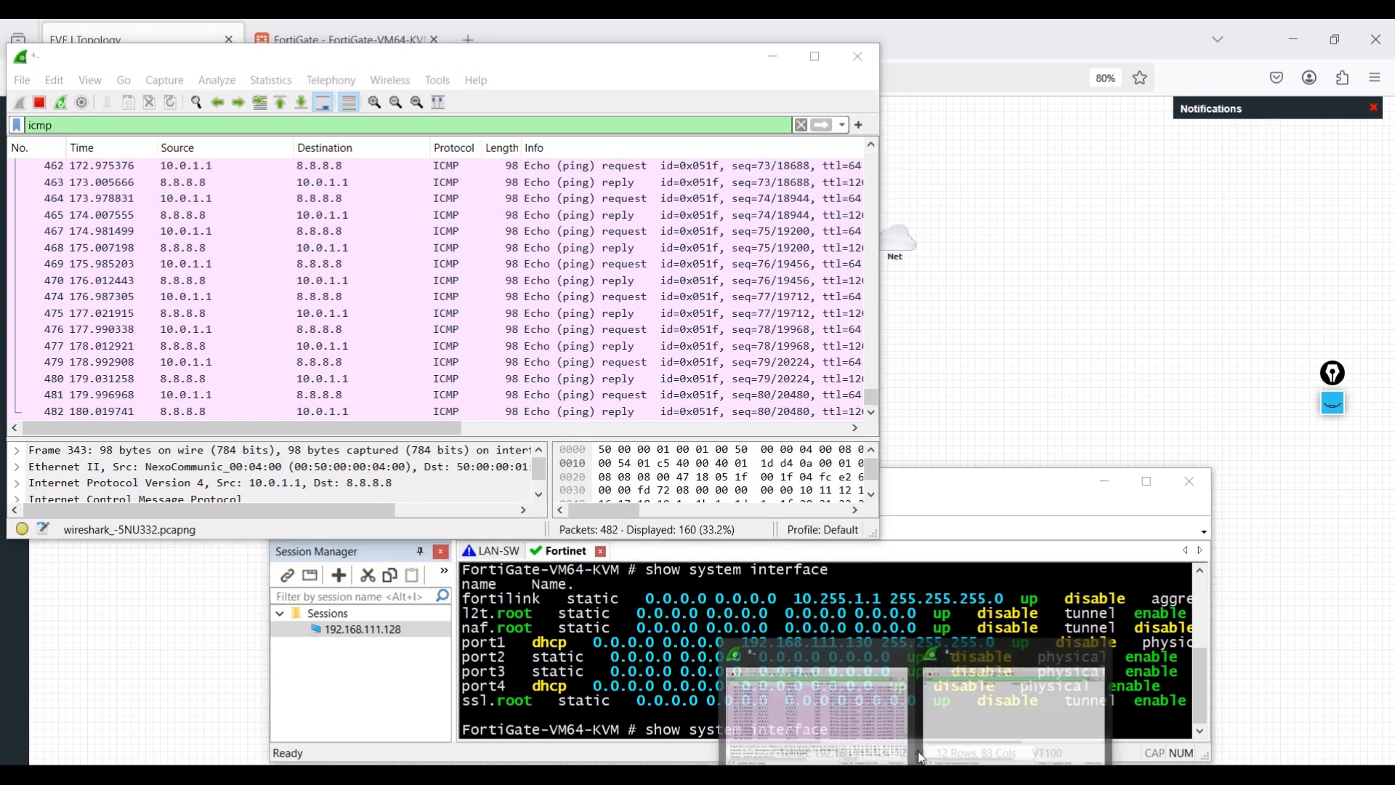
{"action": "left_click", "coordinate": [973, 672]}
{"action": "left_click", "coordinate": [448, 298]}
{"action": "left_click", "coordinate": [873, 775]}
{"action": "left_click", "coordinate": [498, 382]}
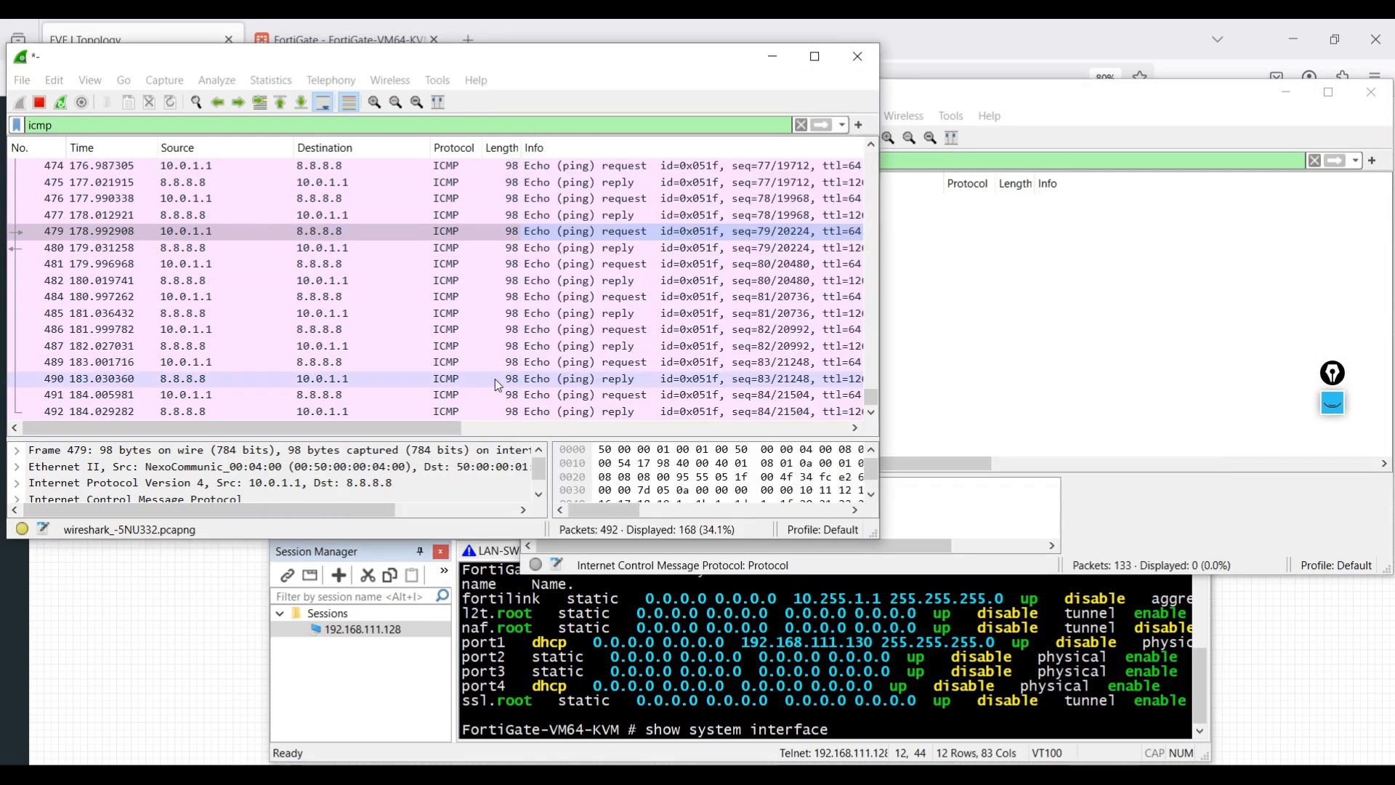
{"action": "left_click", "coordinate": [699, 680]}
{"action": "left_click", "coordinate": [946, 388]}
- Clear the FortiGate prompt and begin typing the config system command
{"action": "left_click", "coordinate": [977, 645]}
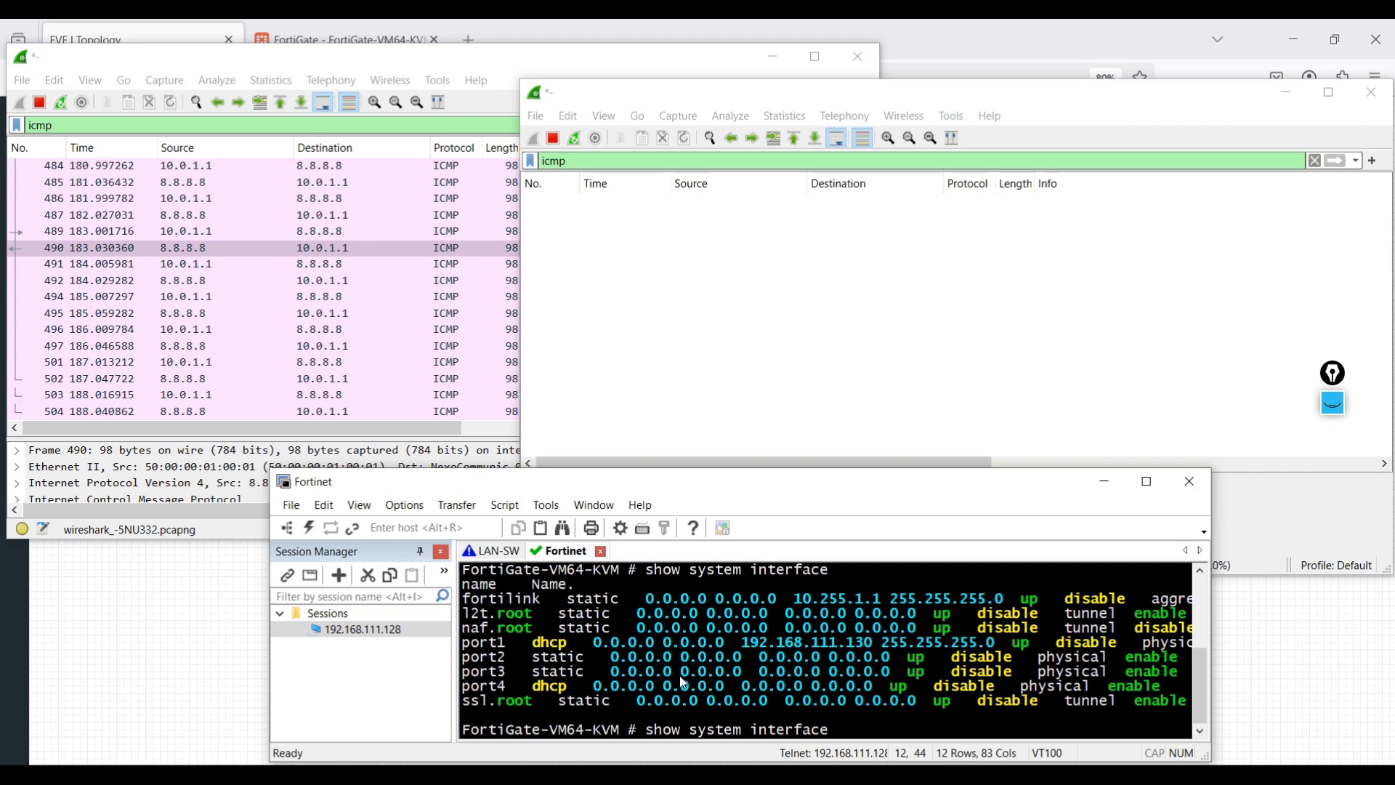
{"action": "key", "text": "BackSpace"}
{"action": "key", "text": "BackSpace"}
{"action": "key", "text": "BackSpace"}
{"action": "key", "text": "BackSpace"}
{"action": "key", "text": "BackSpace"}
{"action": "key", "text": "BackSpace"}
{"action": "key", "text": "BackSpace"}
{"action": "key", "text": "BackSpace"}
{"action": "key", "text": "BackSpace"}
{"action": "key", "text": "BackSpace"}
{"action": "key", "text": "BackSpace"}
{"action": "key", "text": "BackSpace"}
{"action": "key", "text": "BackSpace"}
{"action": "key", "text": "BackSpace"}
{"action": "key", "text": "BackSpace"}
{"action": "key", "text": "BackSpace"}
{"action": "key", "text": "BackSpace"}
{"action": "key", "text": "BackSpace"}
{"action": "key", "text": "BackSpace"}
{"action": "key", "text": "BackSpace"}
{"action": "key", "text": "BackSpace"}
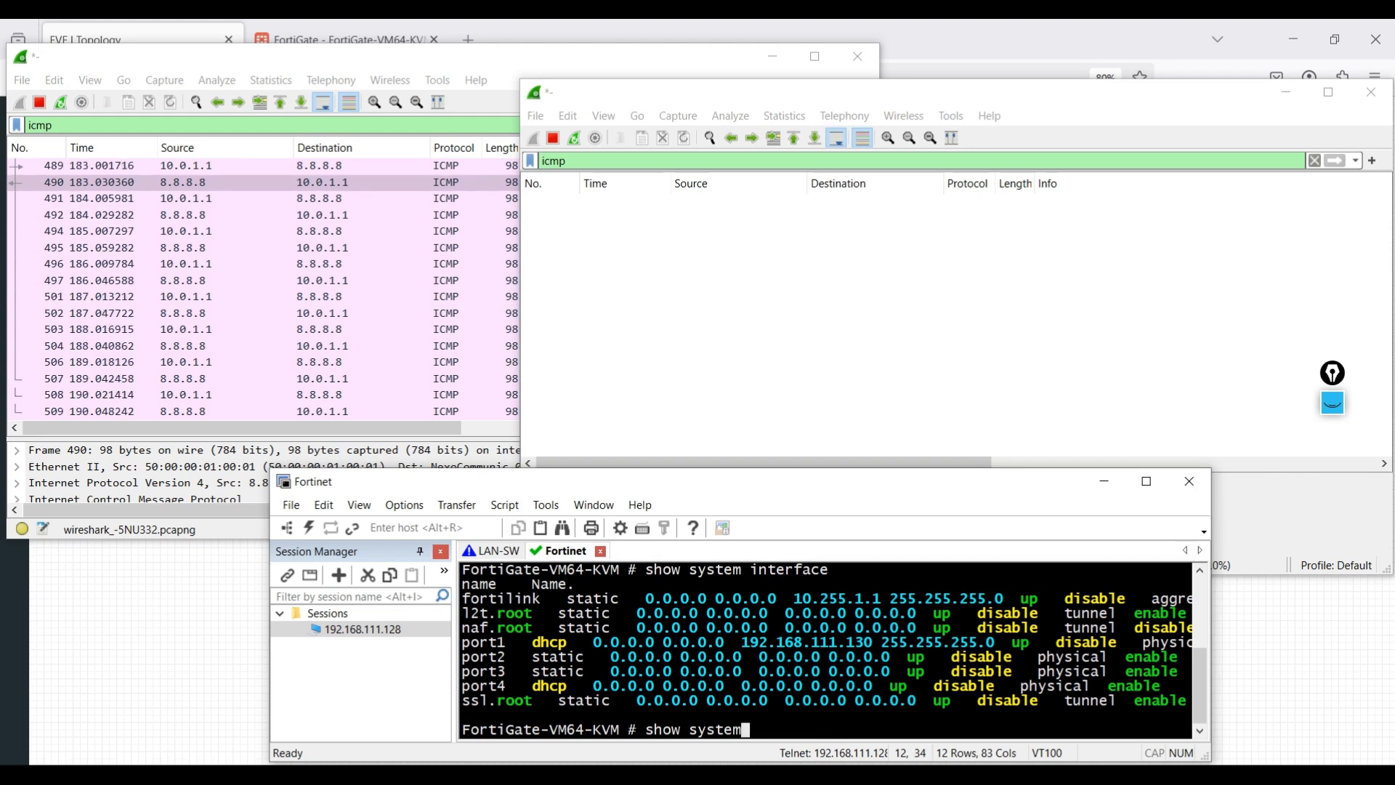
{"action": "type", "text": "con"}
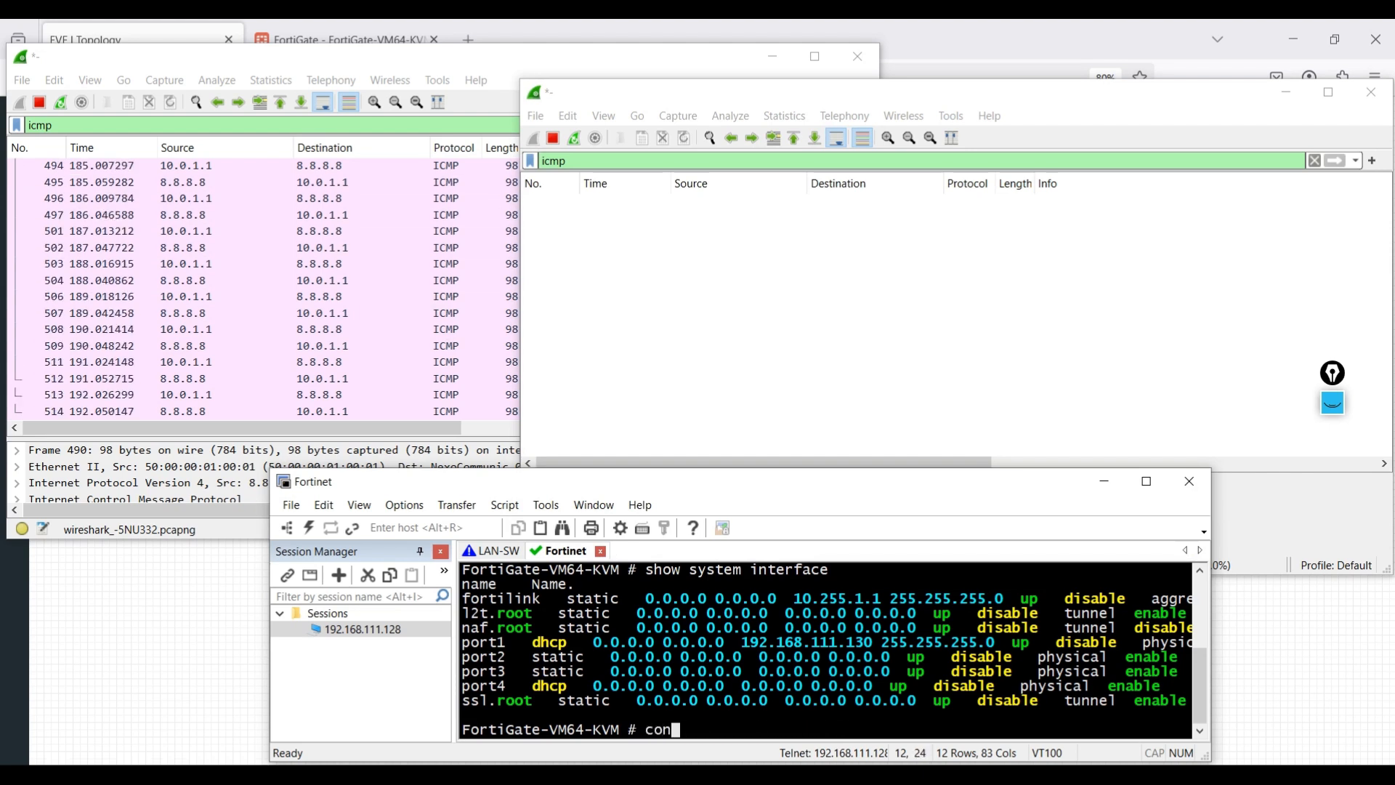
{"action": "type", "text": "fig"}
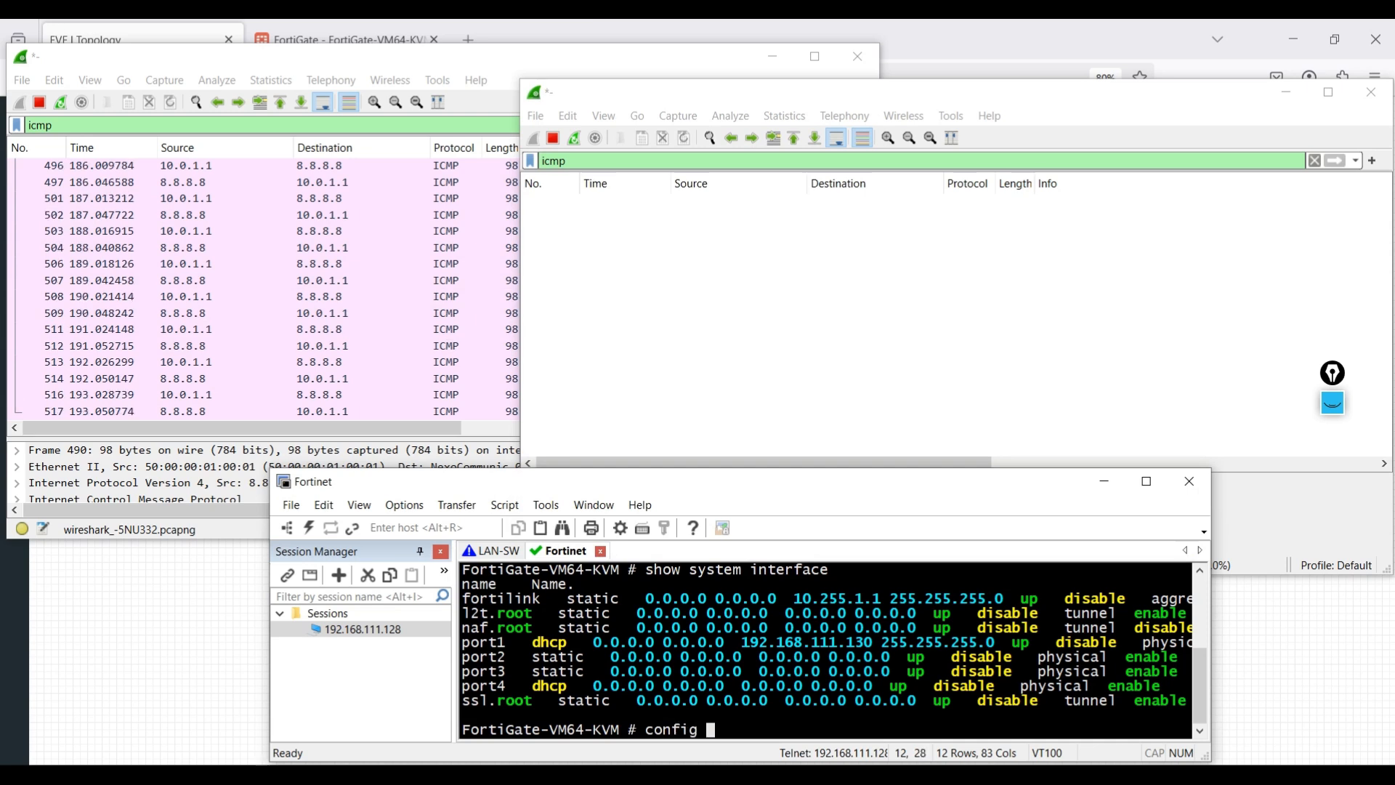
{"action": "type", "text": " syt"}
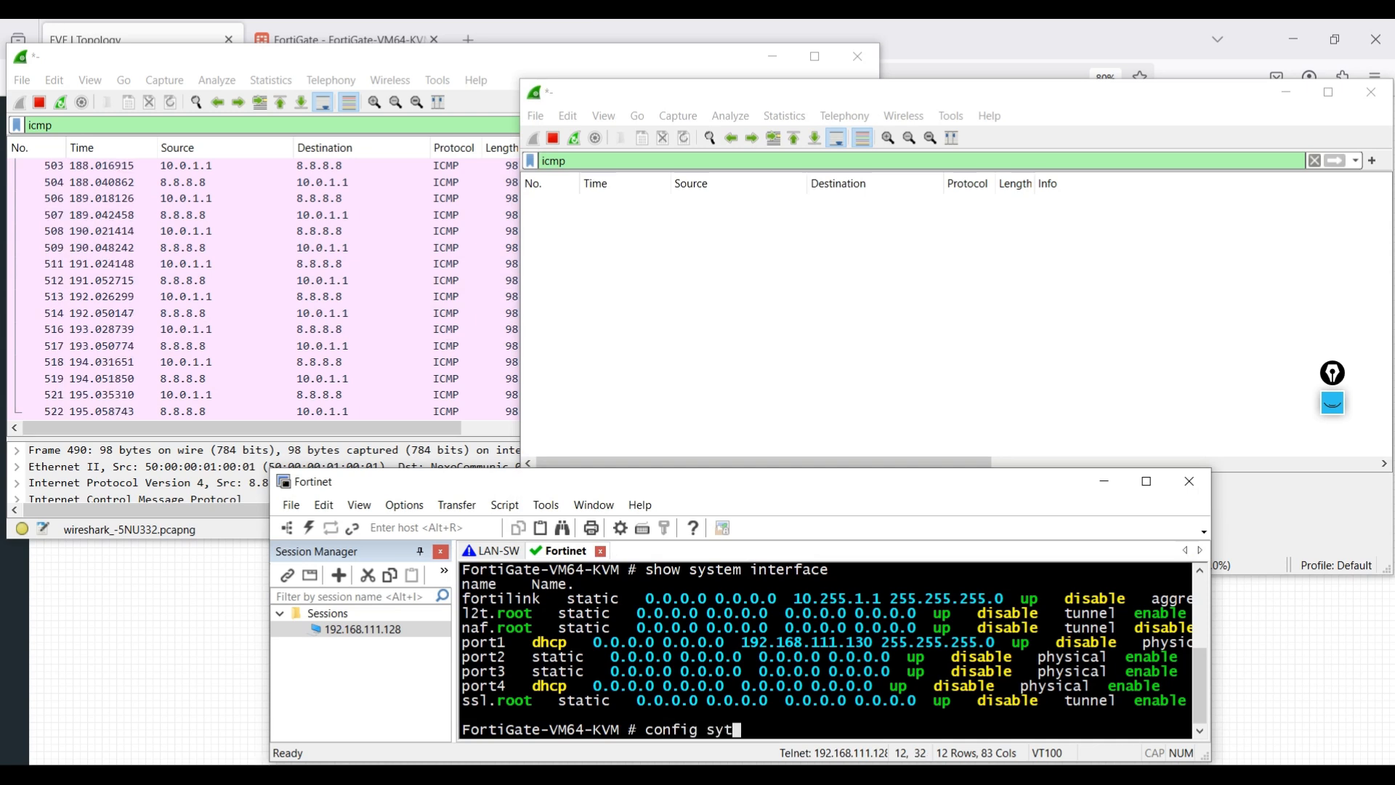
- Shut down port2 via config system interface, edit port2, set status down, end
{"action": "key", "text": "BackSpace"}
{"action": "type", "text": "stem inte"}
{"action": "key", "text": "Return"}
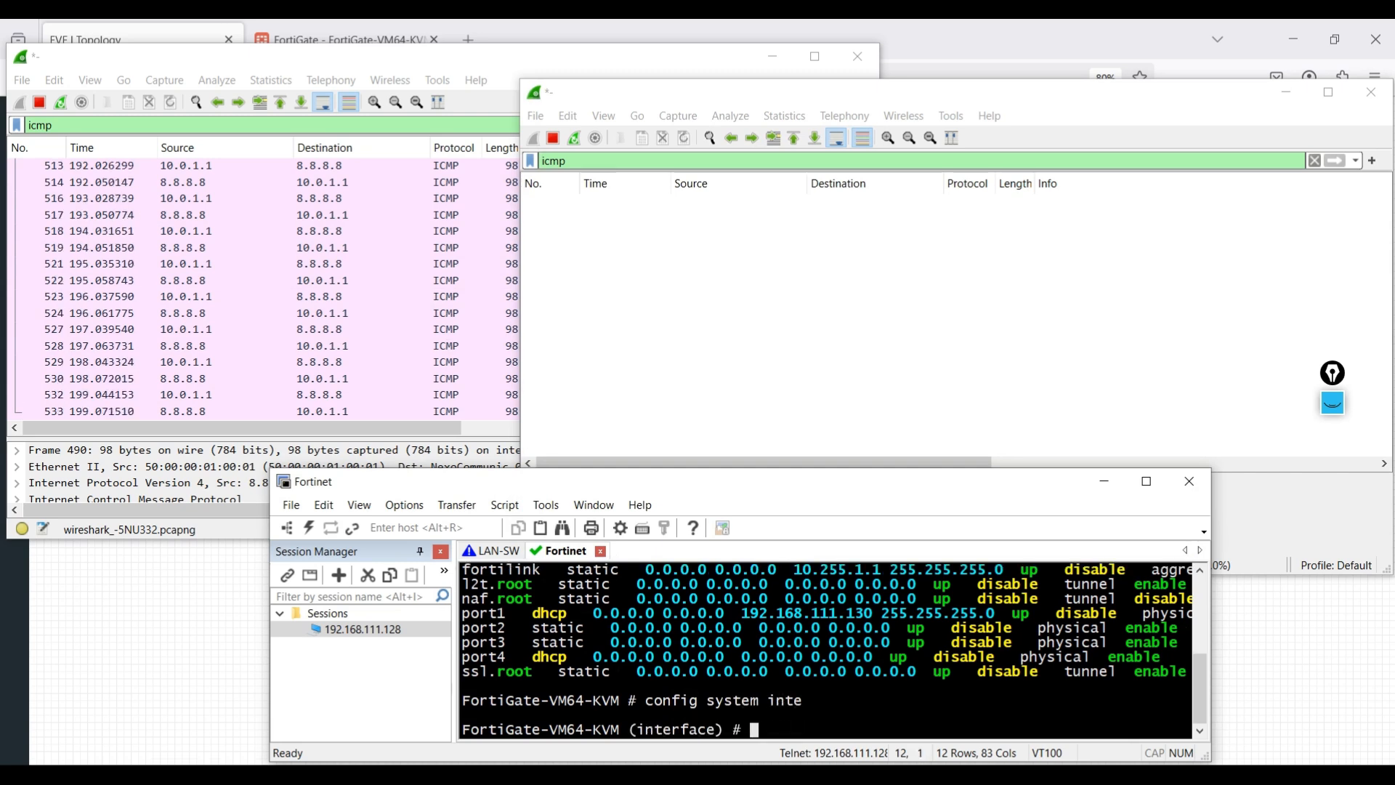
{"action": "type", "text": "edit"}
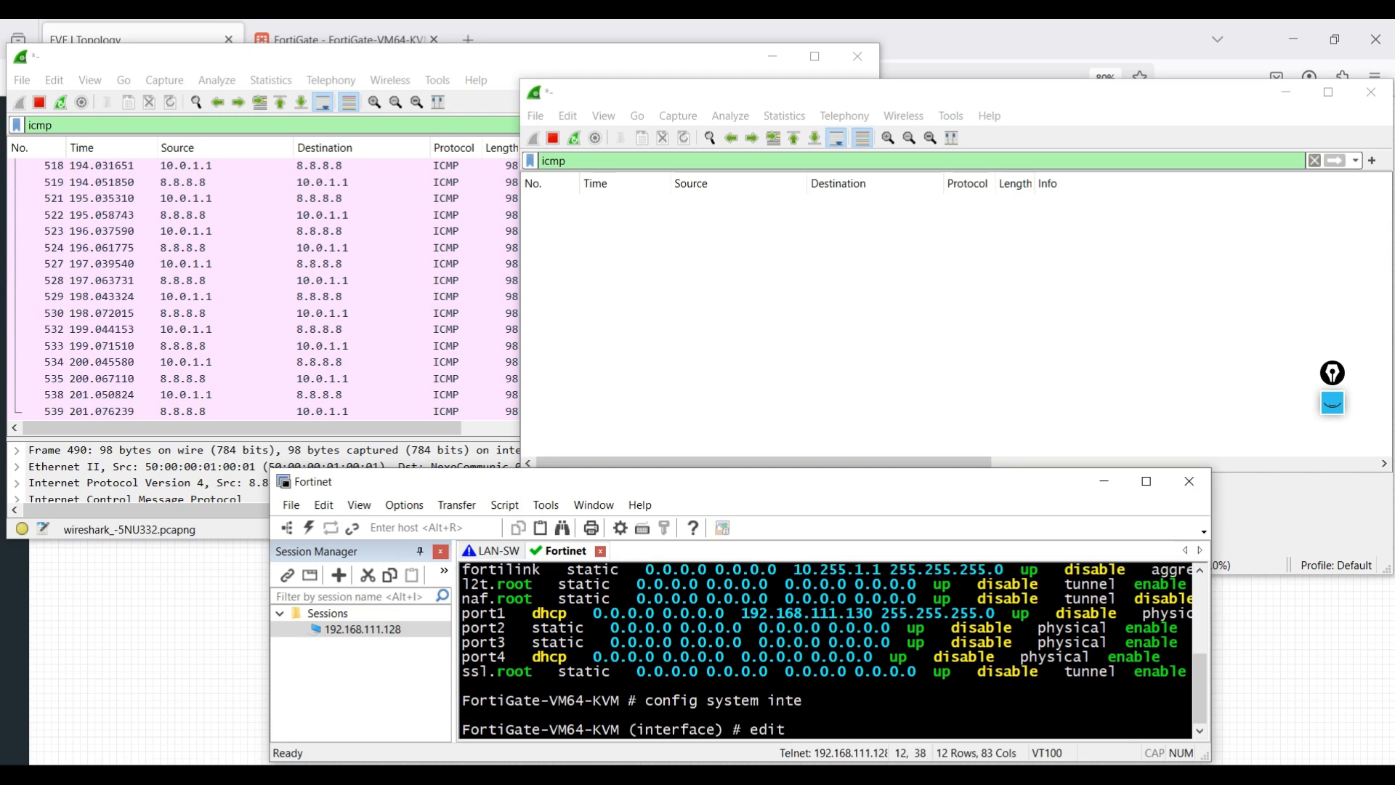
{"action": "type", "text": " por2"}
{"action": "key", "text": "BackSpace"}
{"action": "type", "text": "t2"}
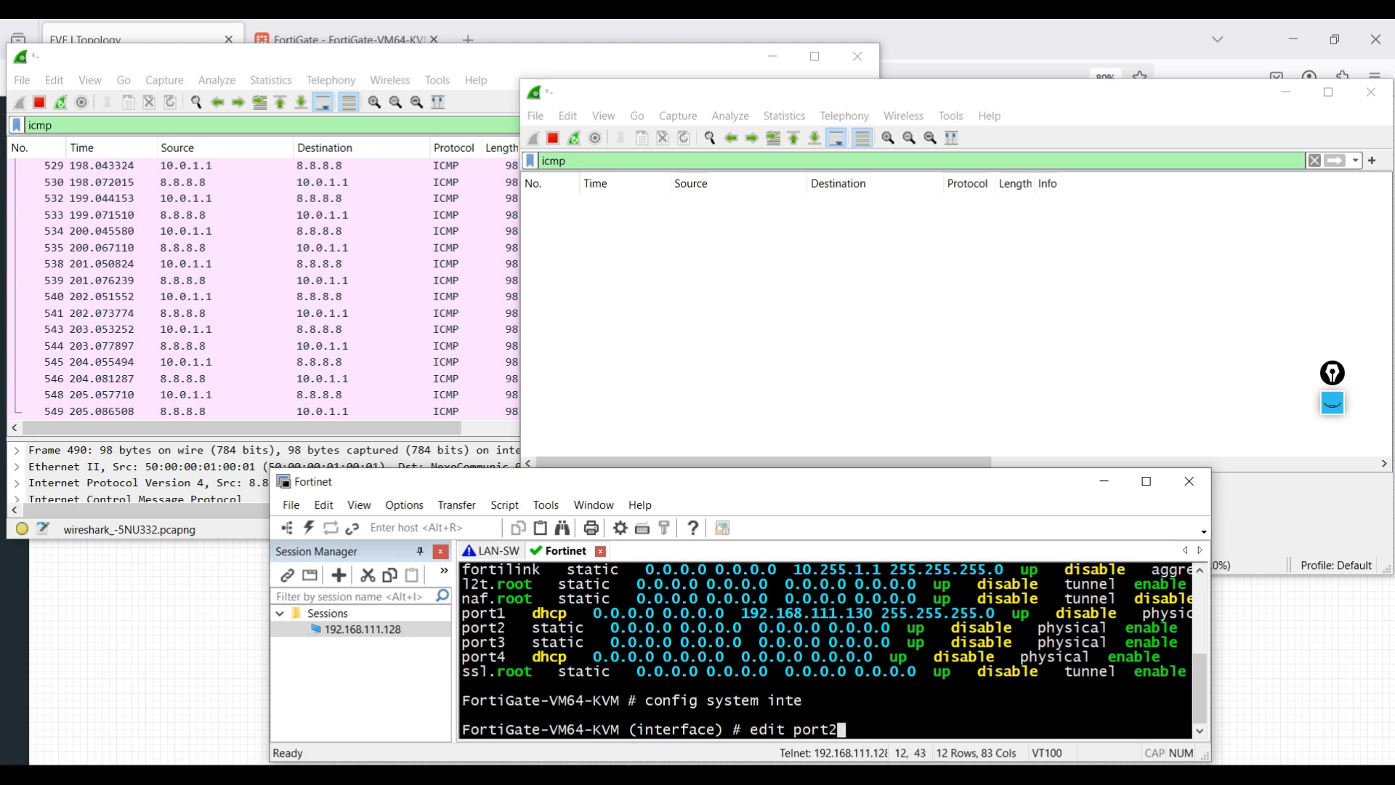
{"action": "key", "text": "Return"}
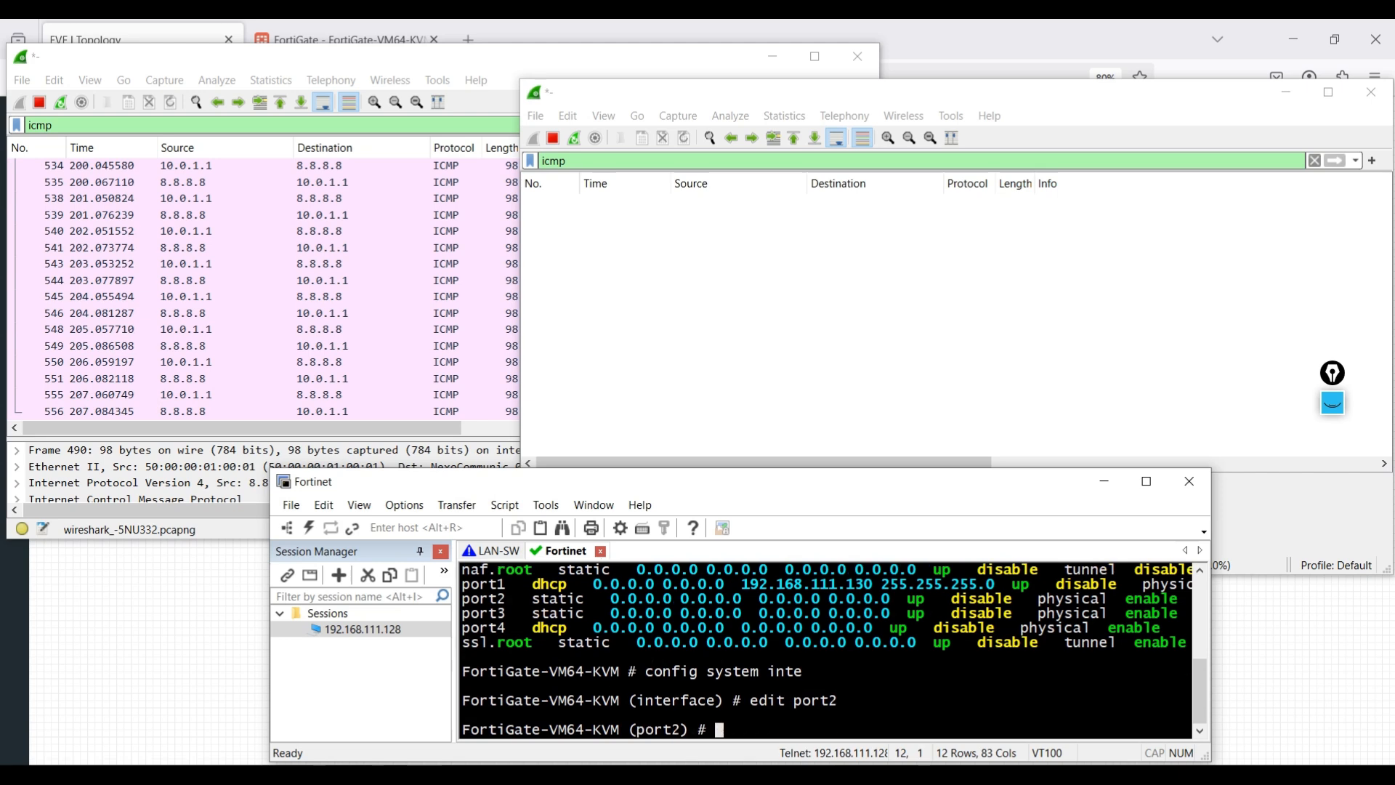
{"action": "type", "text": "set status down"}
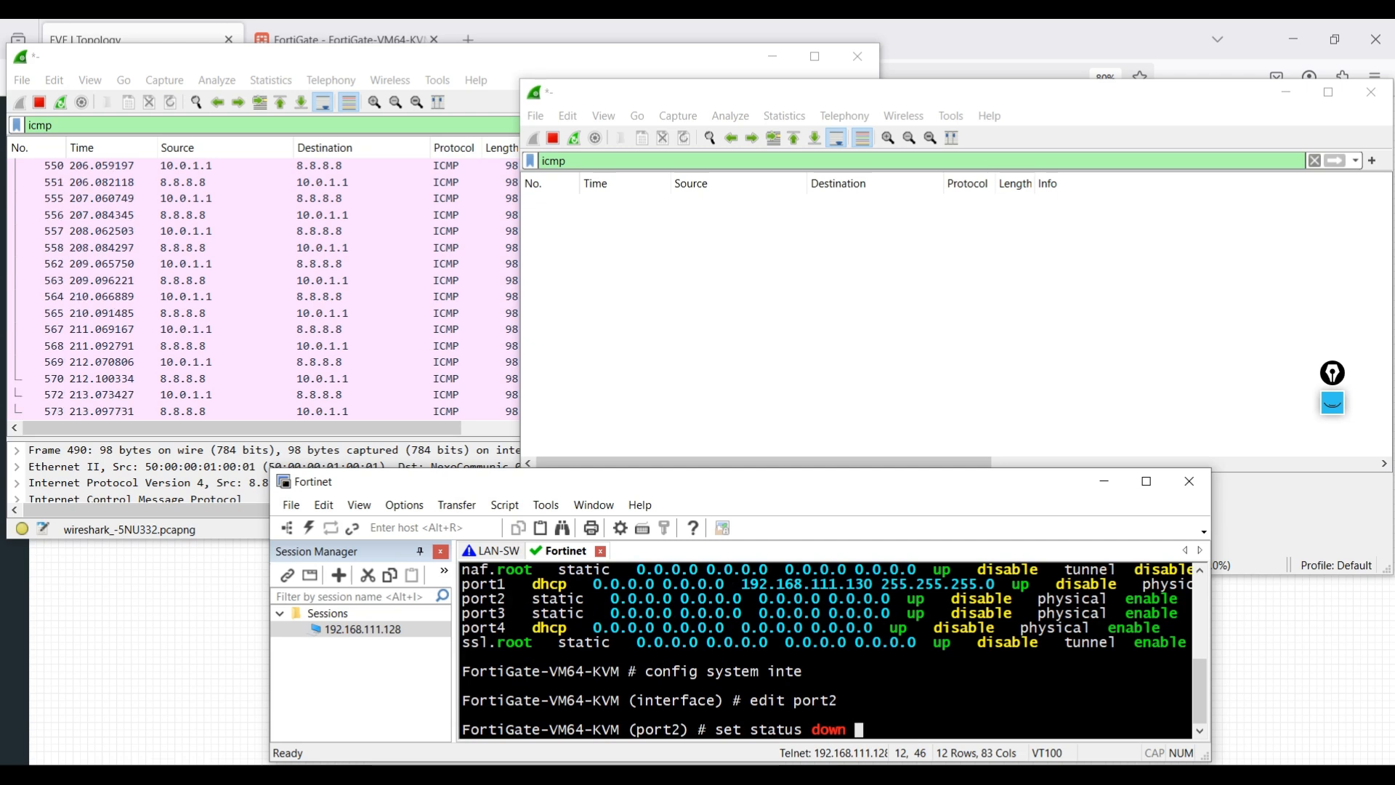
{"action": "key", "text": "Return"}
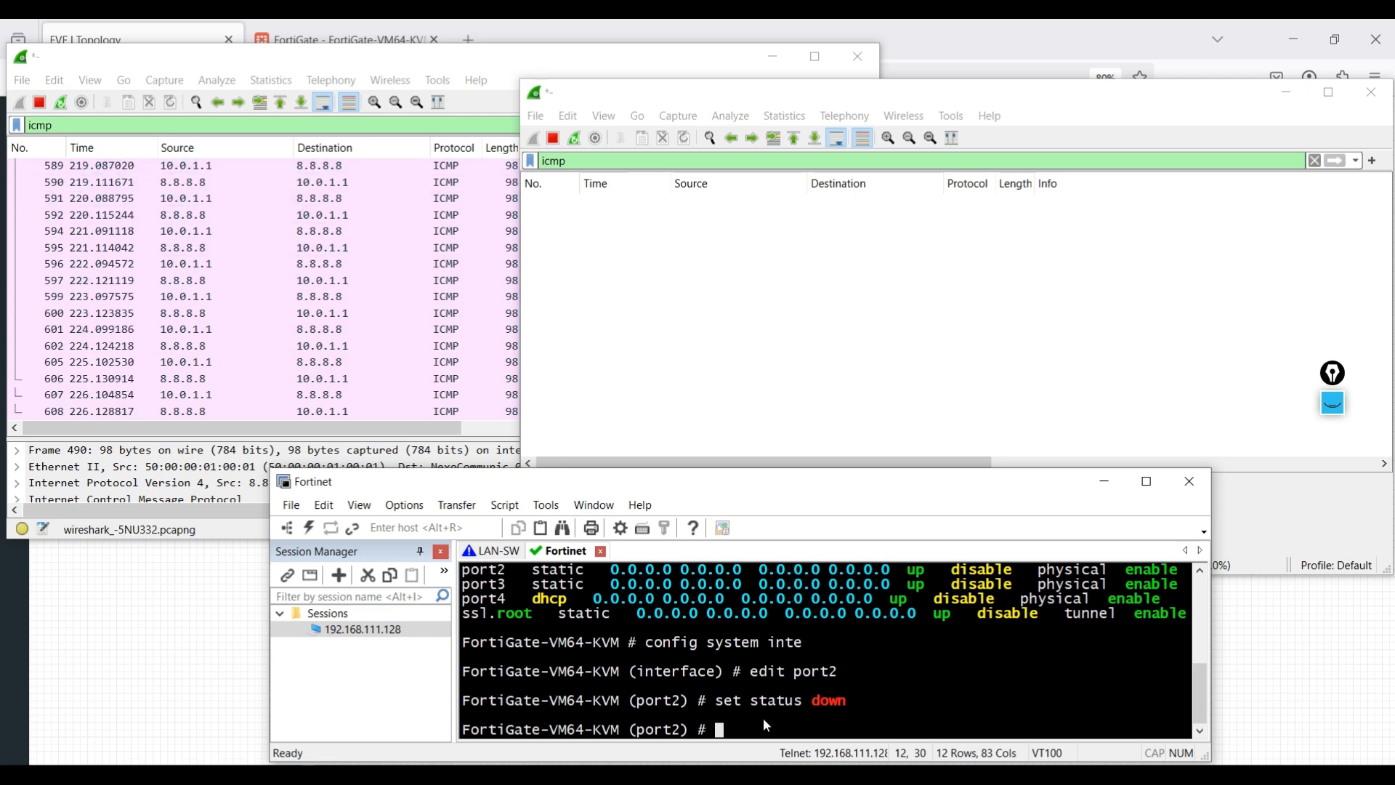
{"action": "type", "text": "end"}
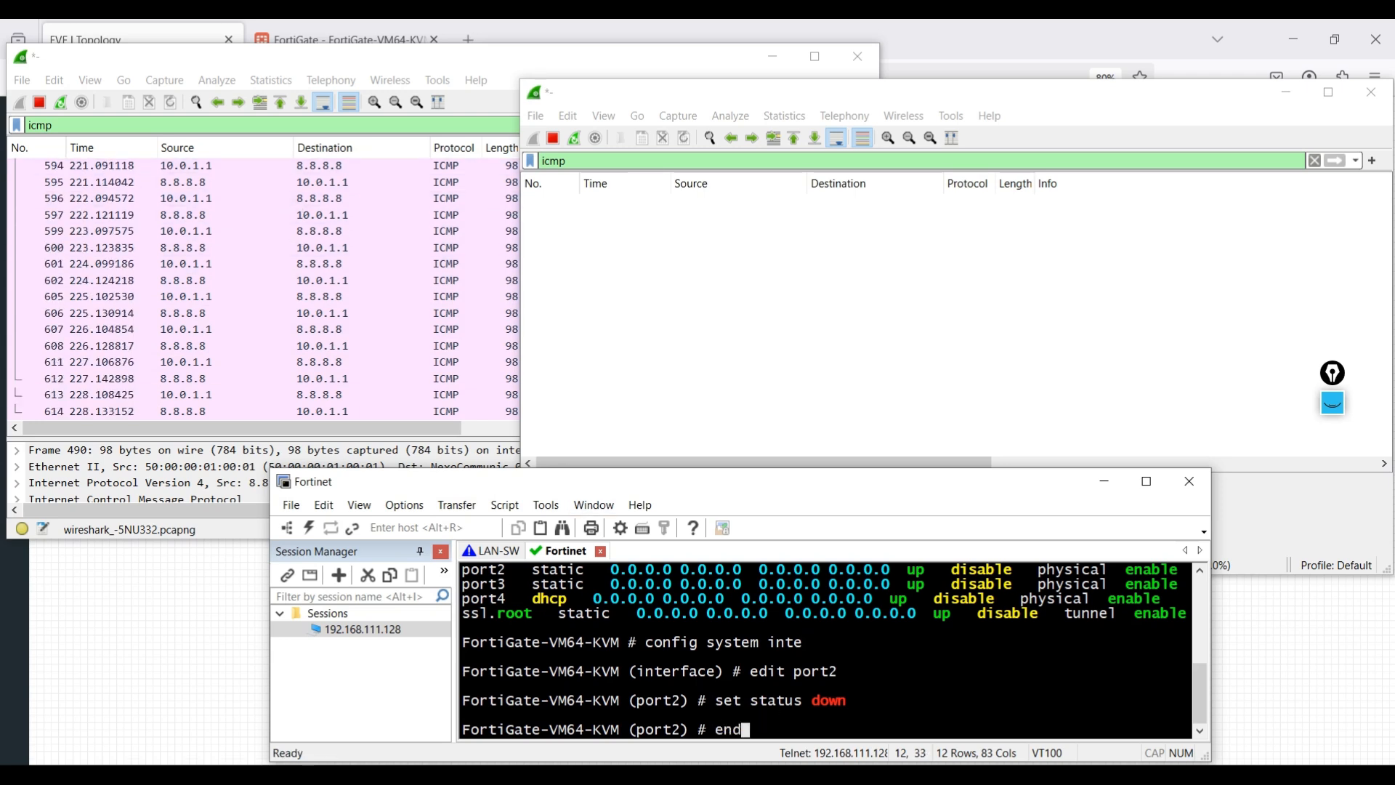
{"action": "key", "text": "Return"}
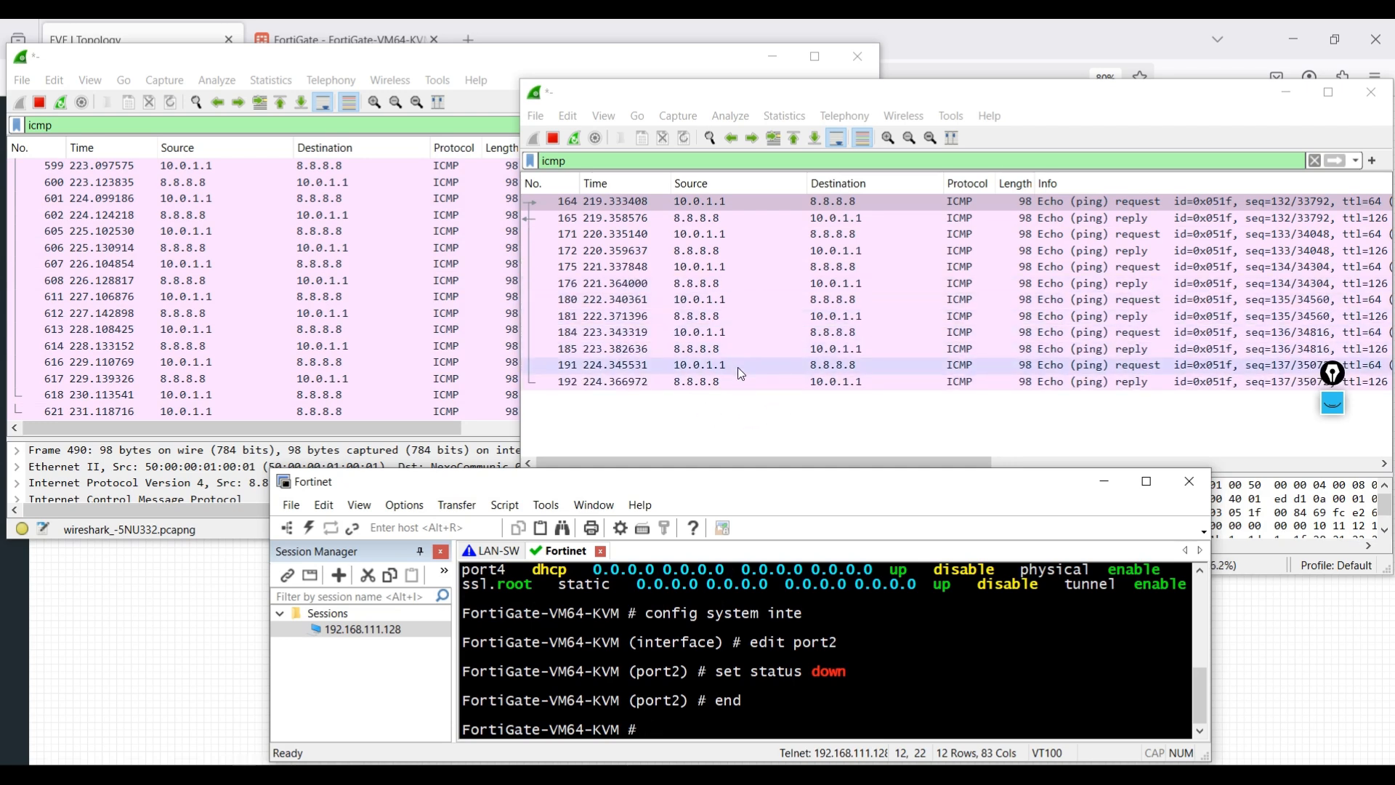
{"action": "left_click", "coordinate": [972, 772]}
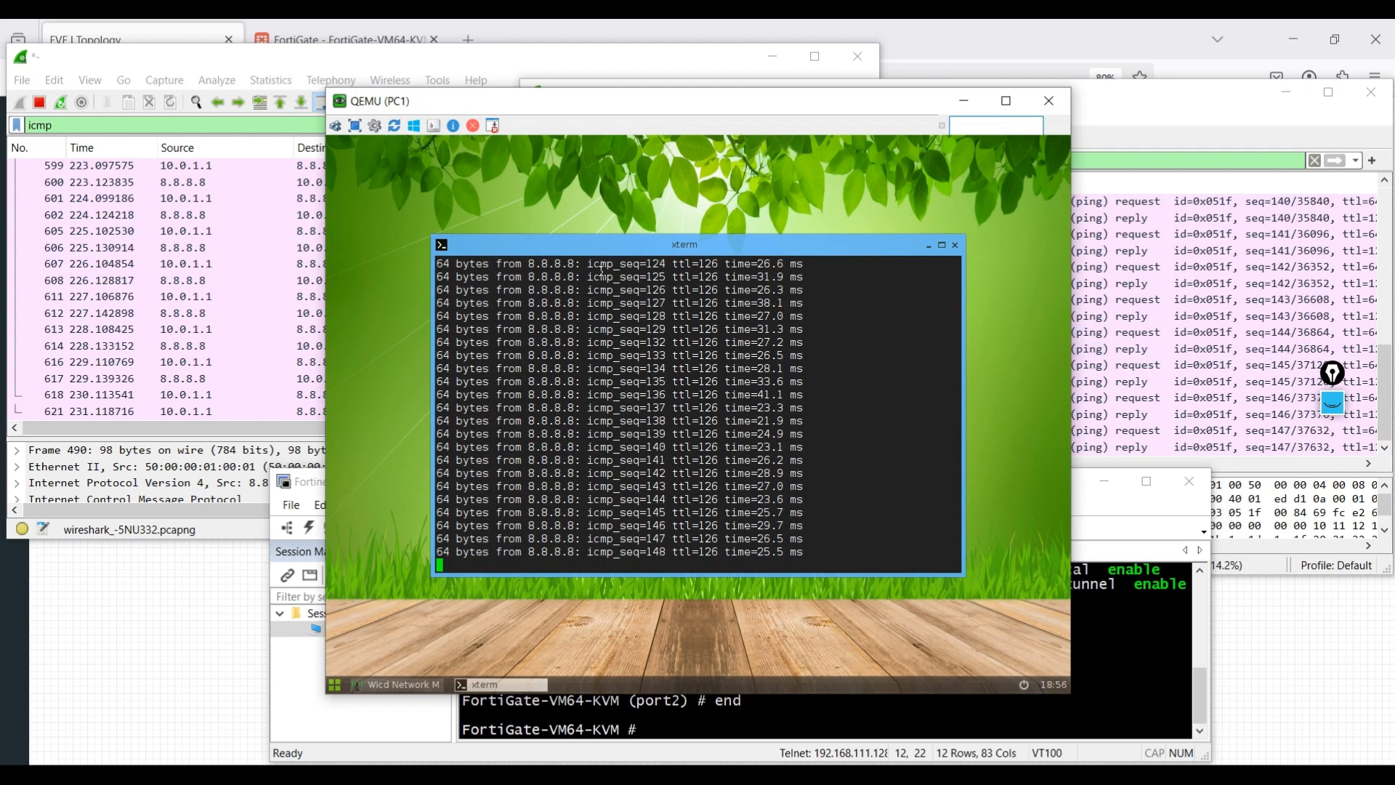
{"action": "left_click", "coordinate": [1300, 274]}
{"action": "left_click", "coordinate": [388, 95]}
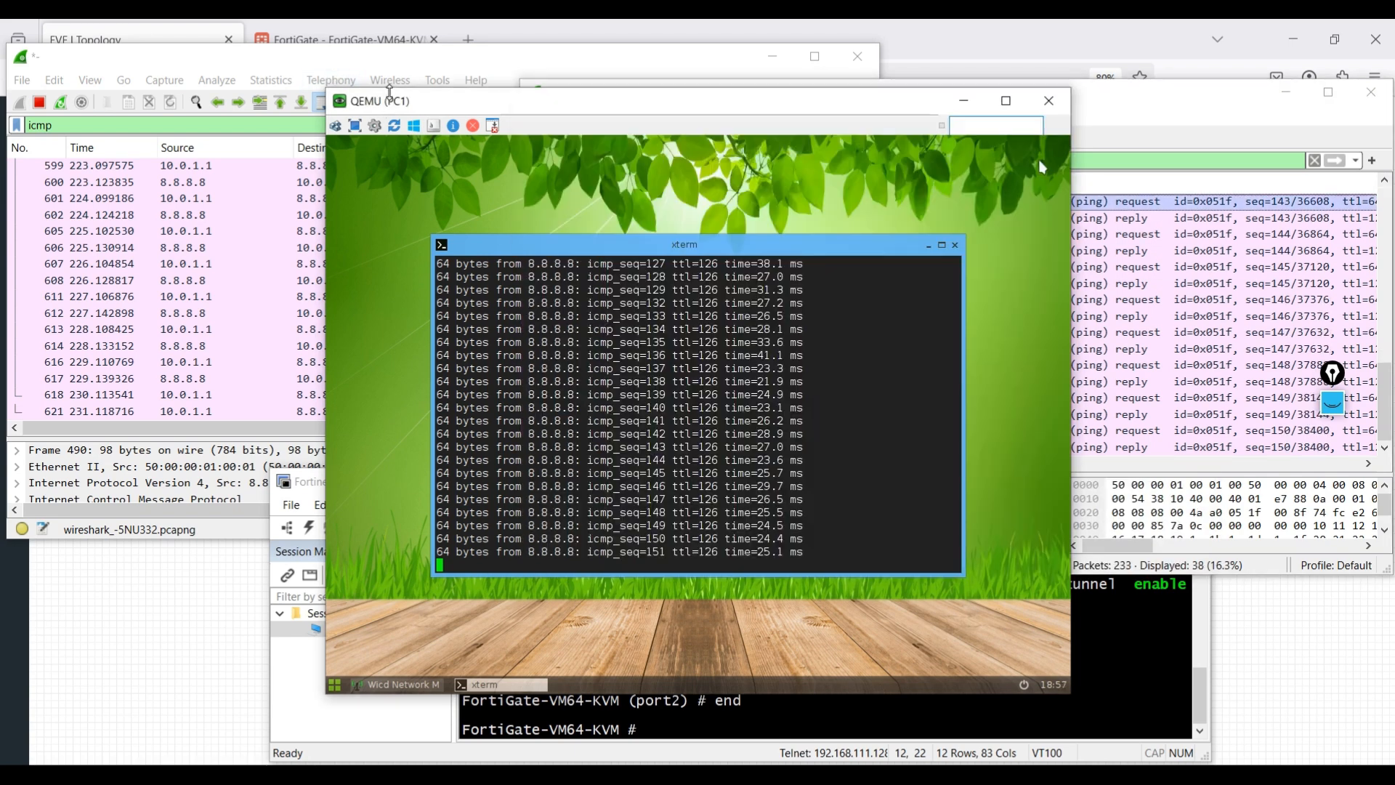
{"action": "left_click", "coordinate": [963, 100]}
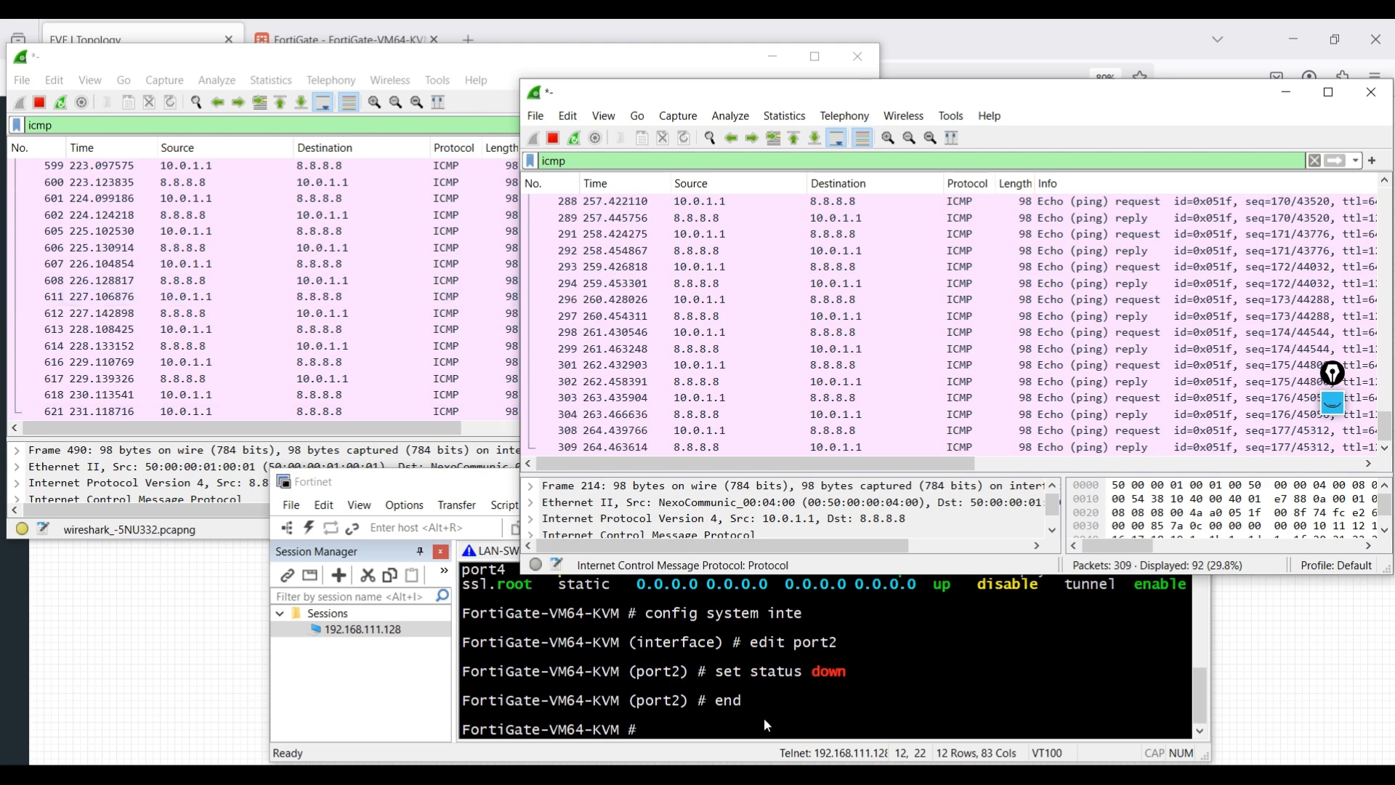
{"action": "left_click", "coordinate": [766, 683]}
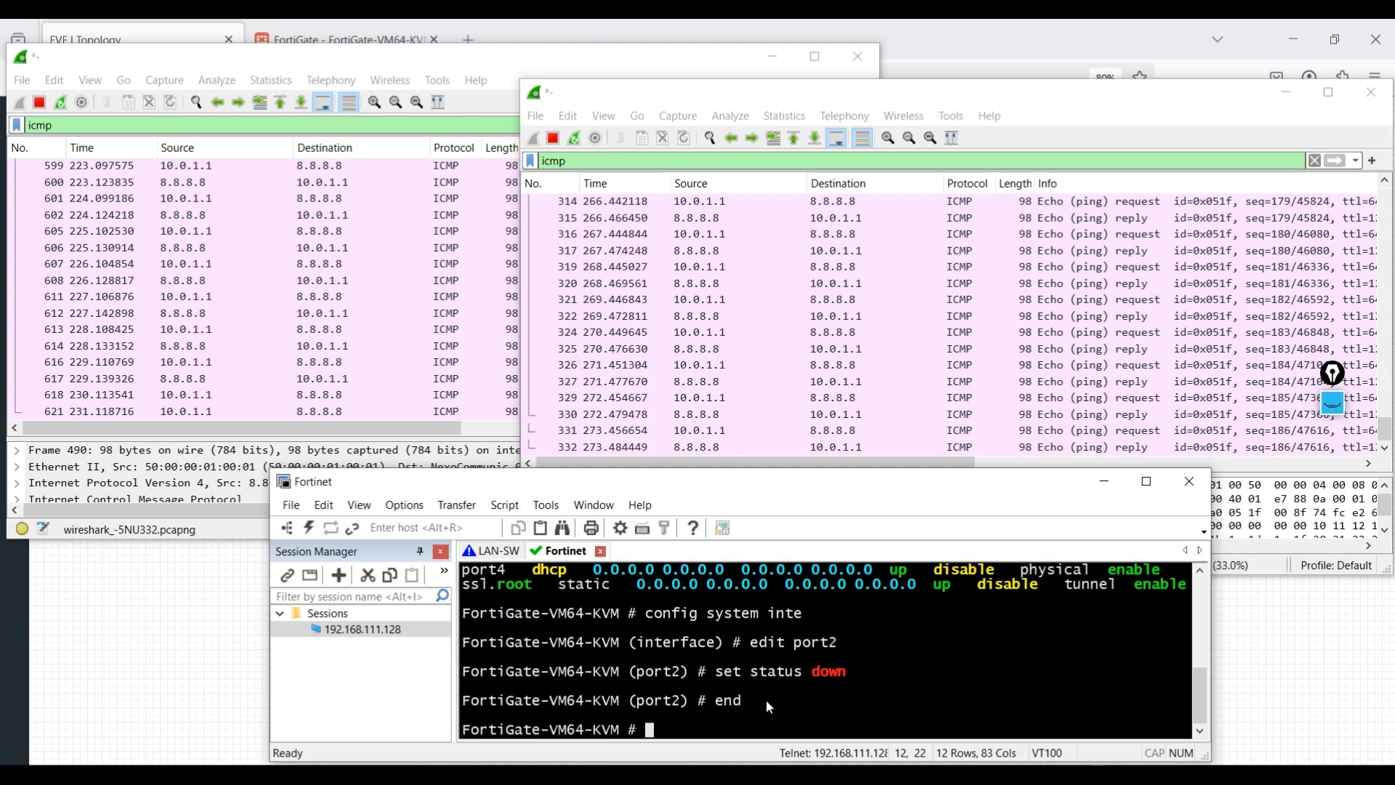
- Re-enable port2 via config system interface, edit port2, set status up, end
{"action": "type", "text": "config "}
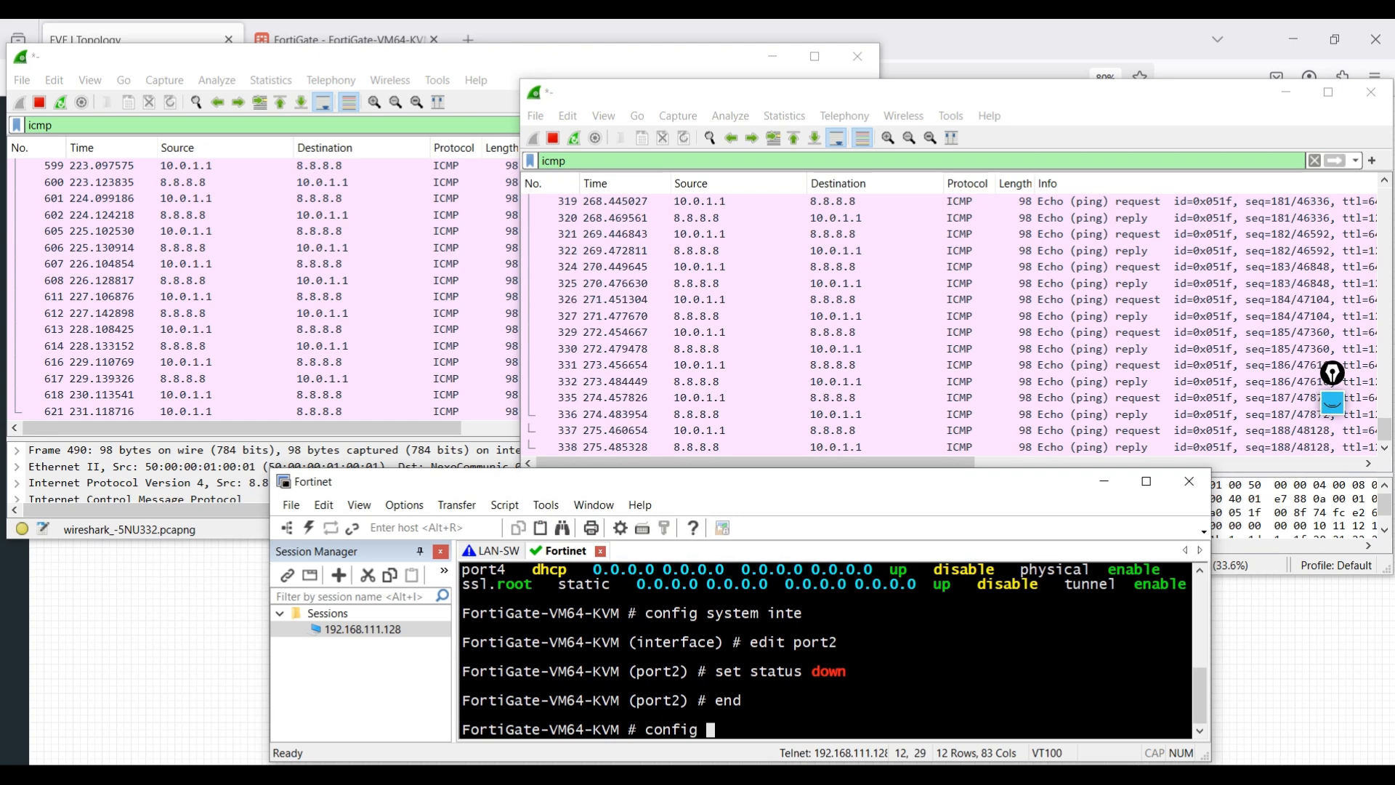
{"action": "type", "text": "system in"}
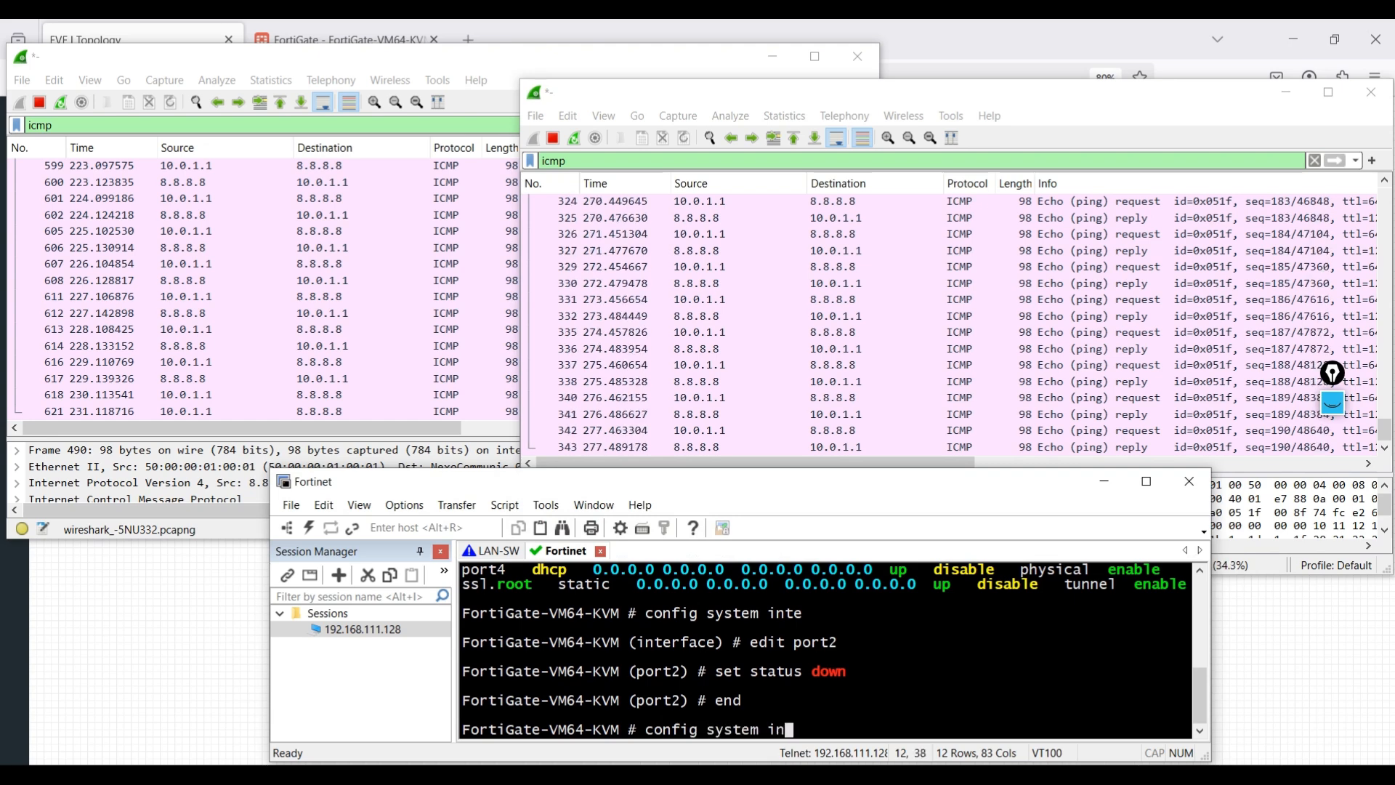
{"action": "key", "text": "Tab"}
{"action": "key", "text": "Return"}
{"action": "type", "text": "edi"}
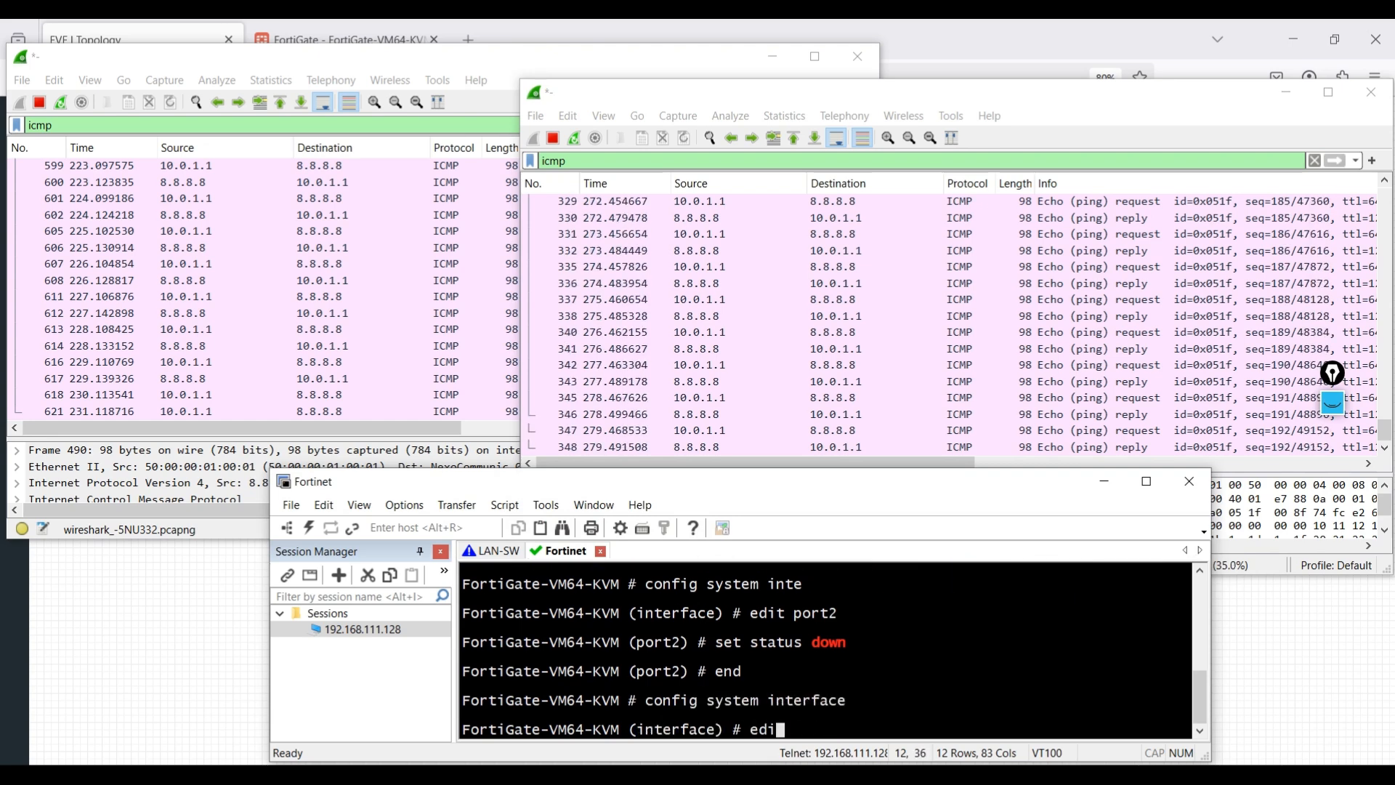
{"action": "type", "text": "t port2"}
{"action": "key", "text": "Return"}
{"action": "type", "text": "set status u"}
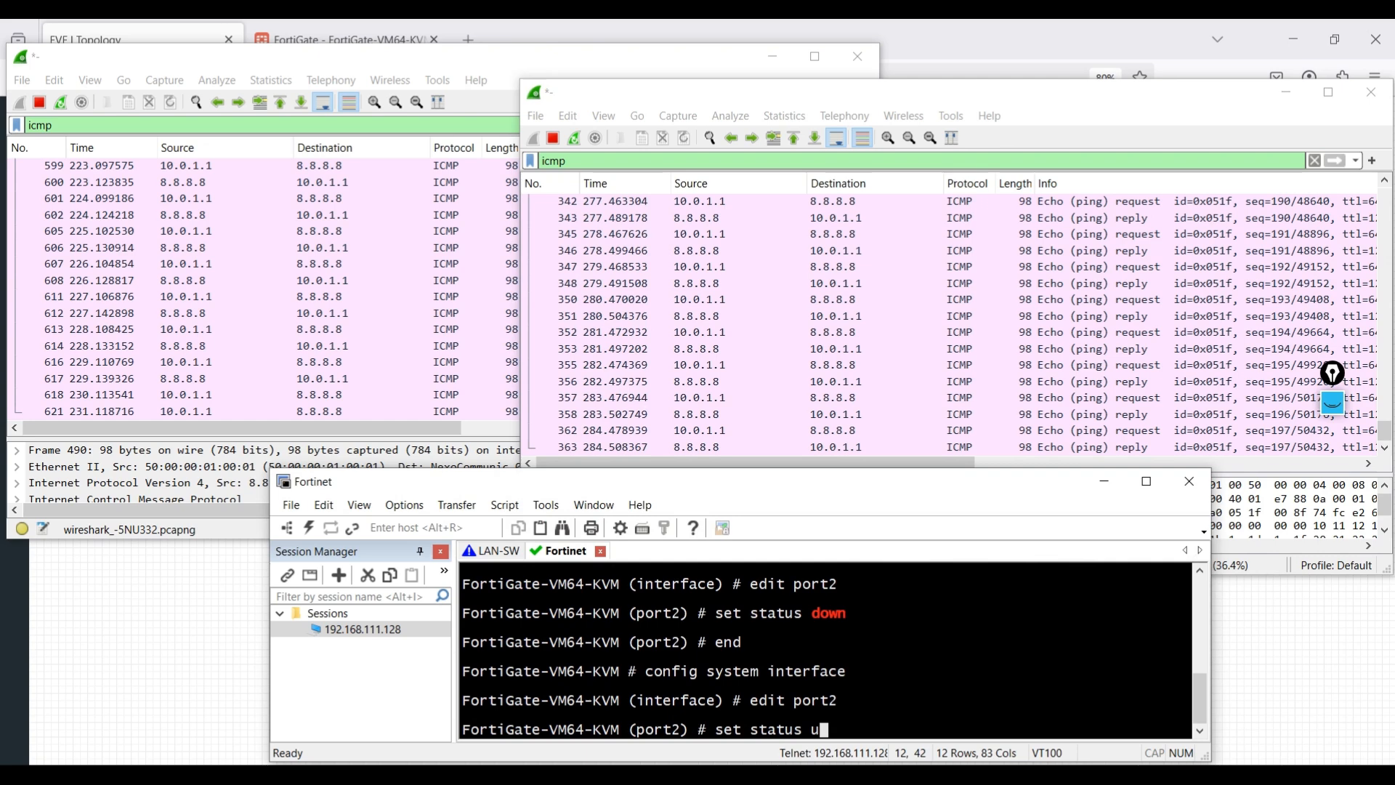
{"action": "type", "text": "p"}
{"action": "key", "text": "Return"}
{"action": "type", "text": "end"}
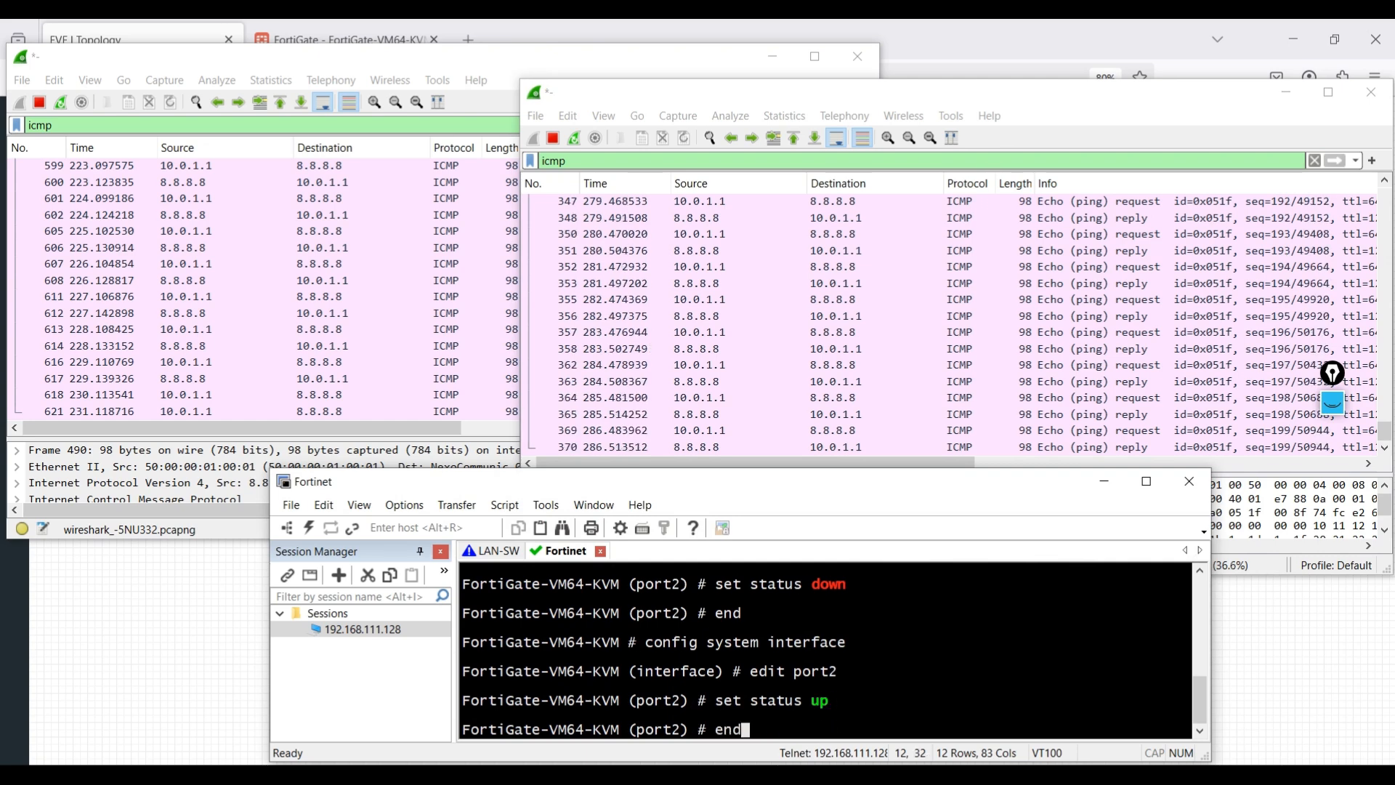
{"action": "key", "text": "Return"}
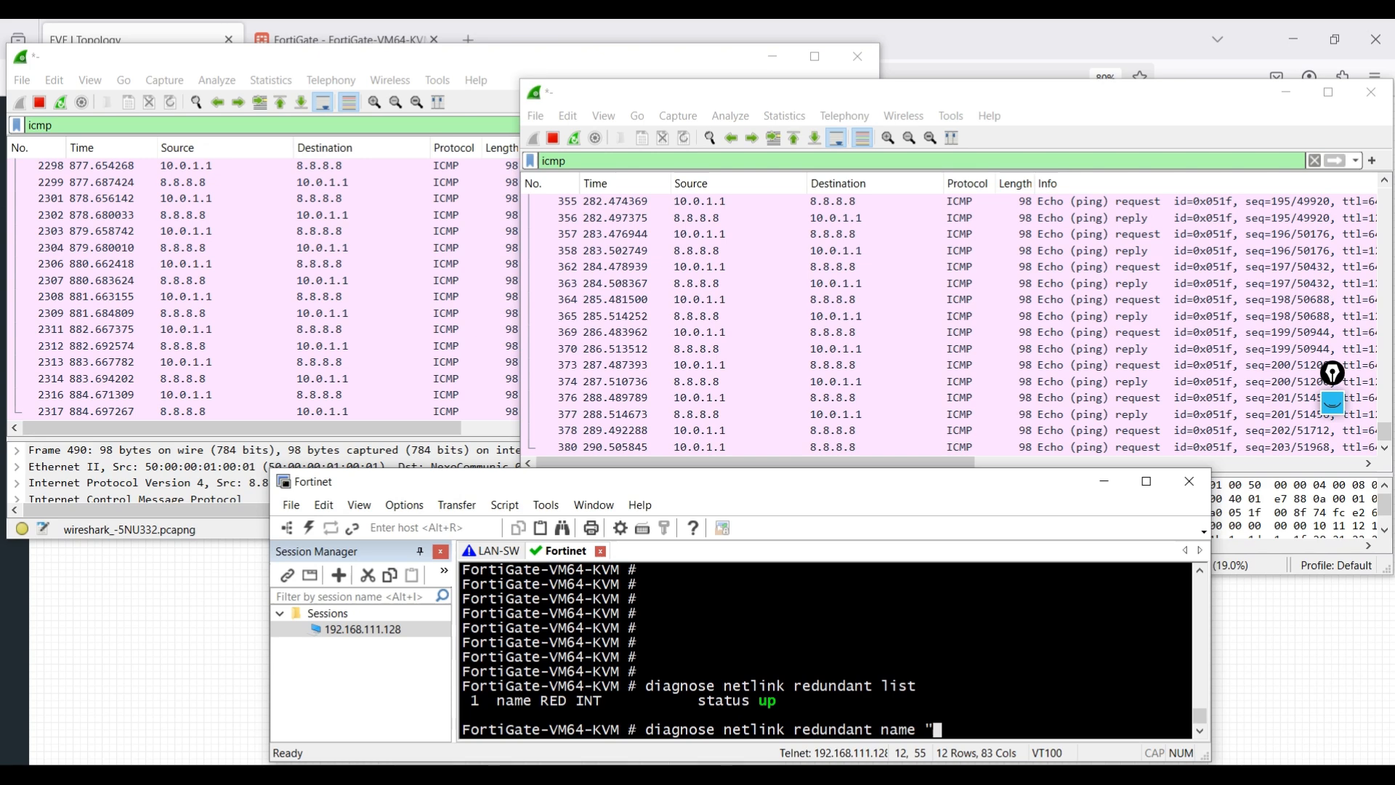
- Run diagnose netlink redundant name "RED INT", maximize the terminal, and highlight the priority-override enable line
{"action": "type", "text": "RED INT\""}
{"action": "key", "text": "Return"}
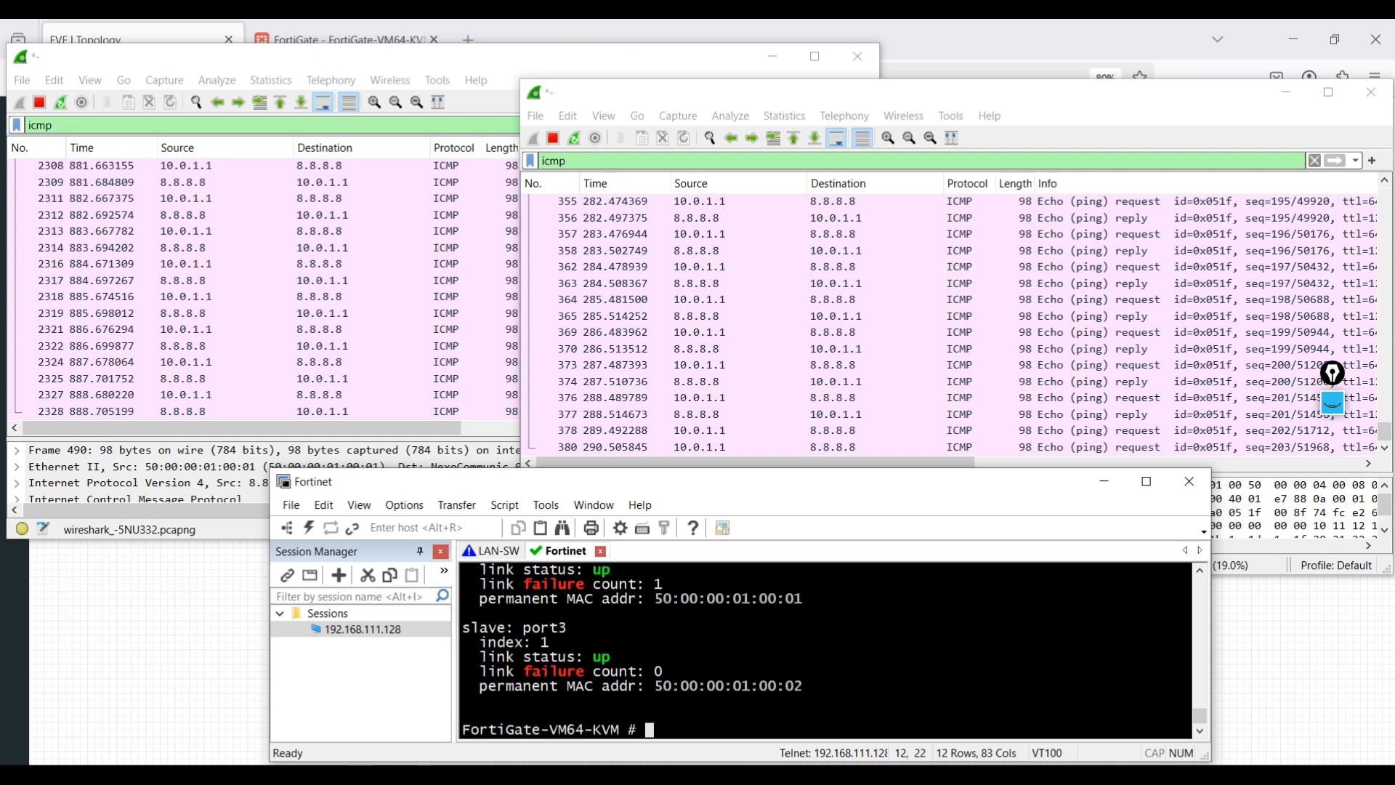
{"action": "left_click", "coordinate": [1146, 482]}
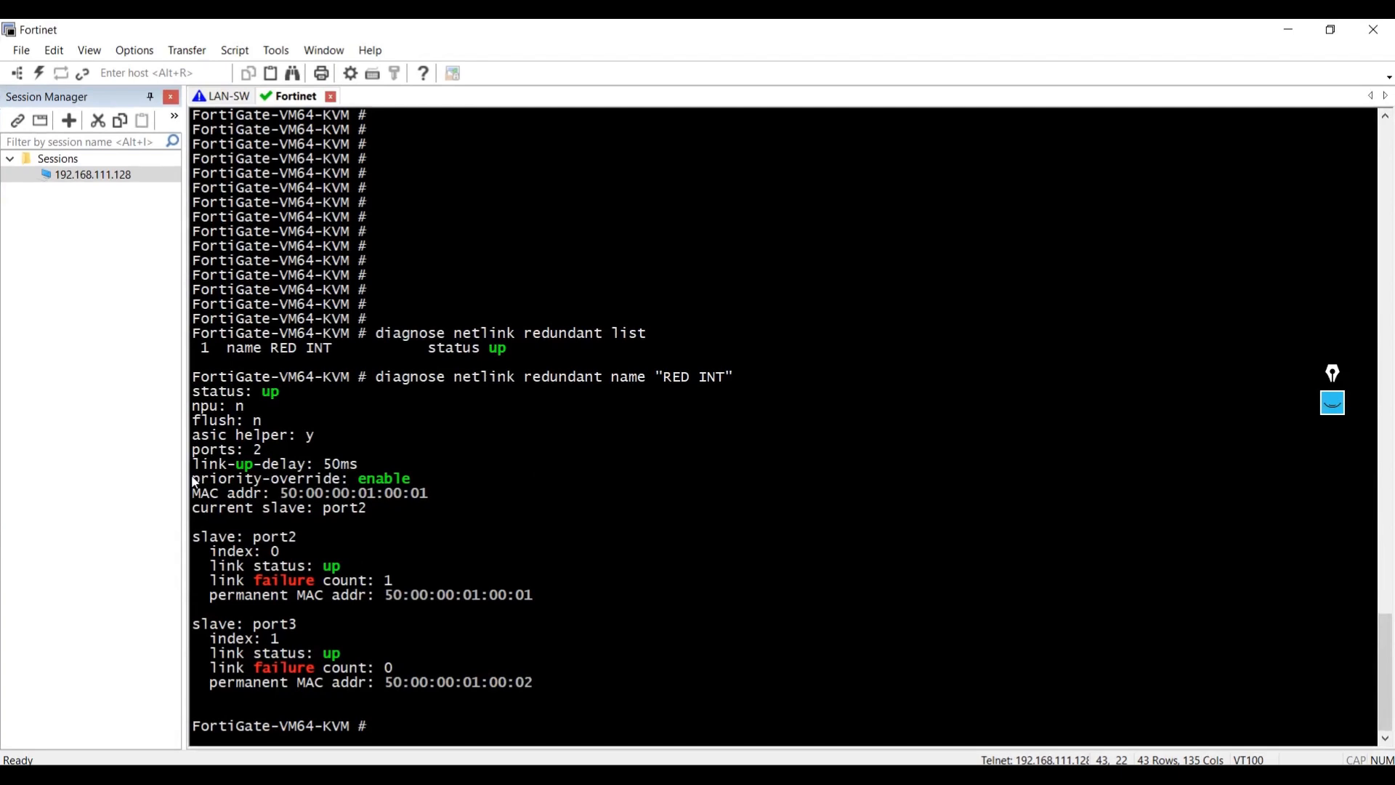
{"action": "left_click_drag", "start_coordinate": [411, 482], "coordinate": [192, 482]}
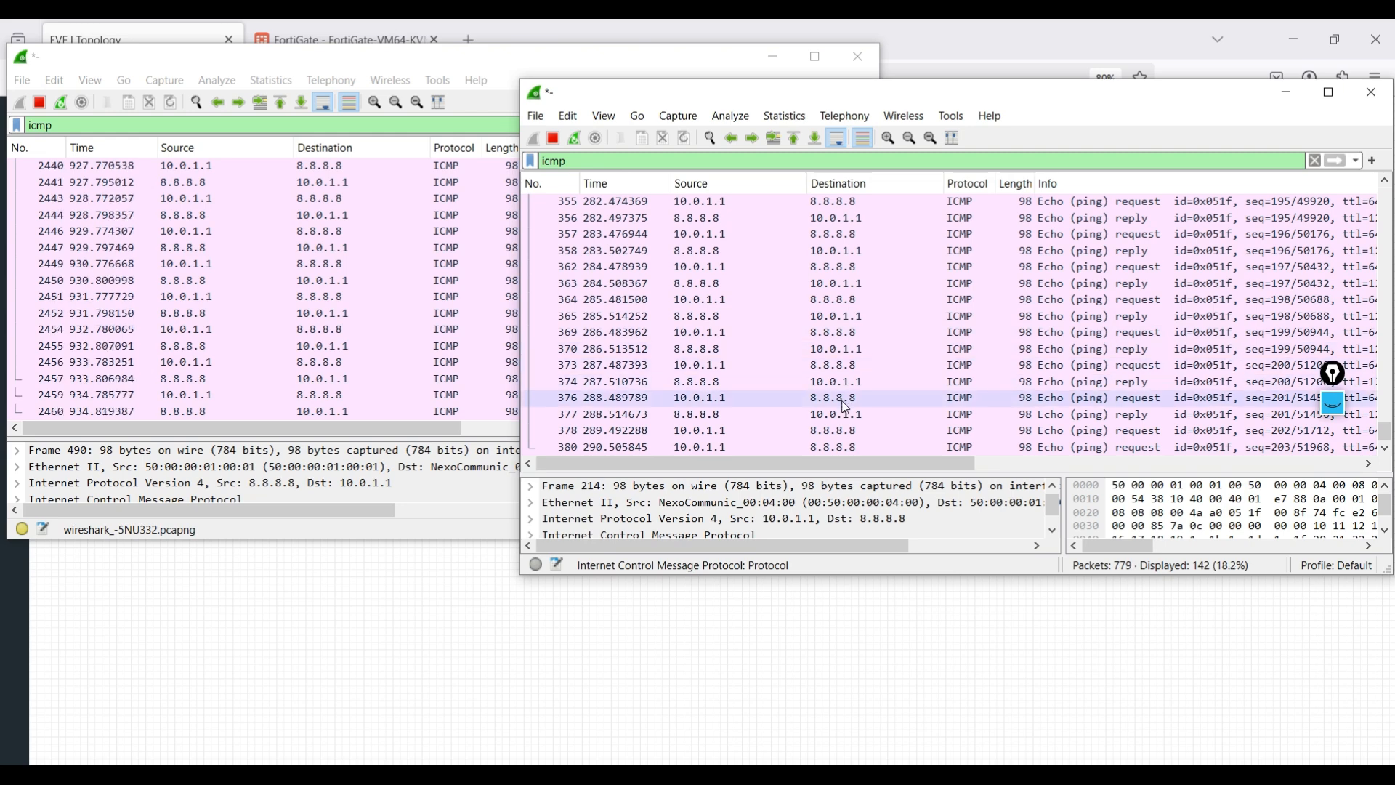
- Minimize both Wireshark capture windows and switch to the LAN-SW console tab in SecureCRT
{"action": "left_click", "coordinate": [1287, 95]}
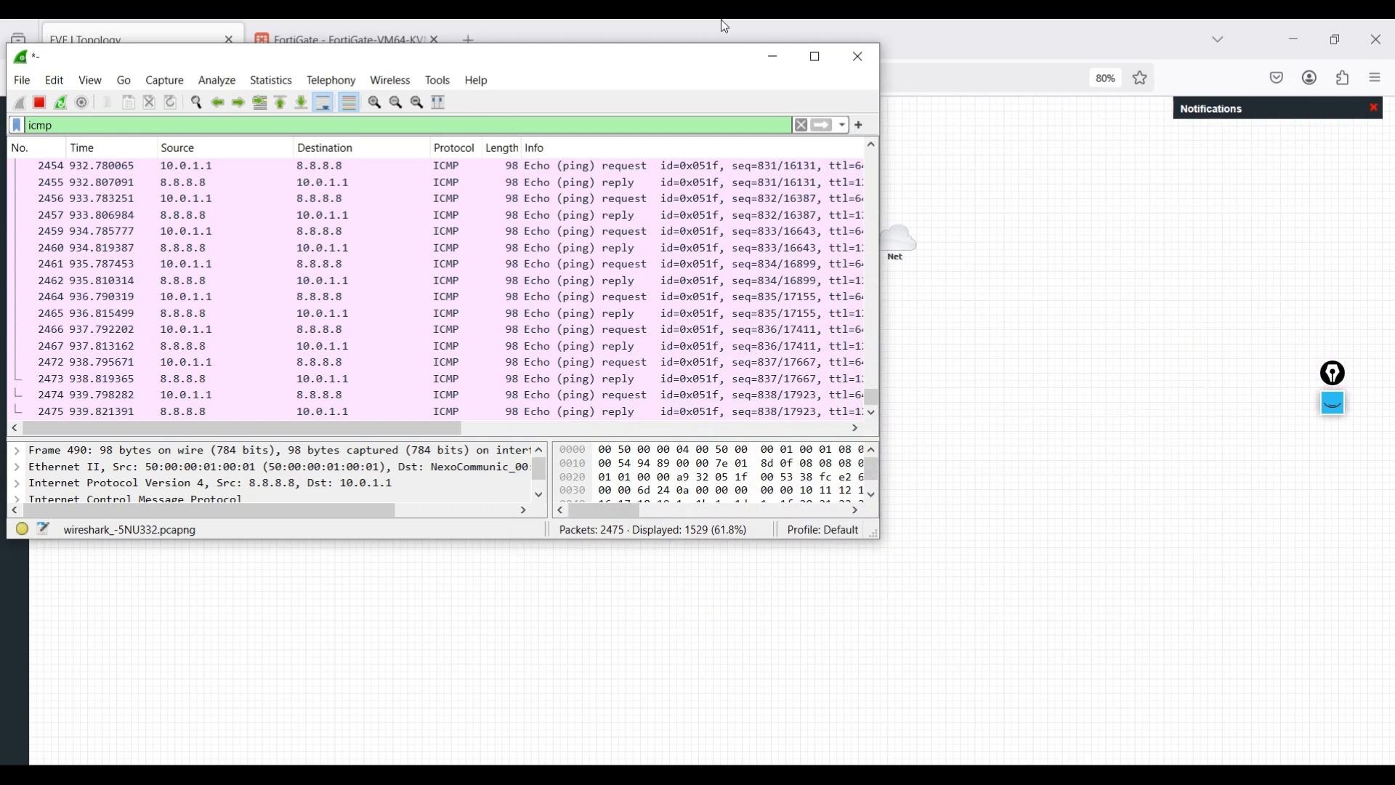
{"action": "left_click", "coordinate": [775, 56]}
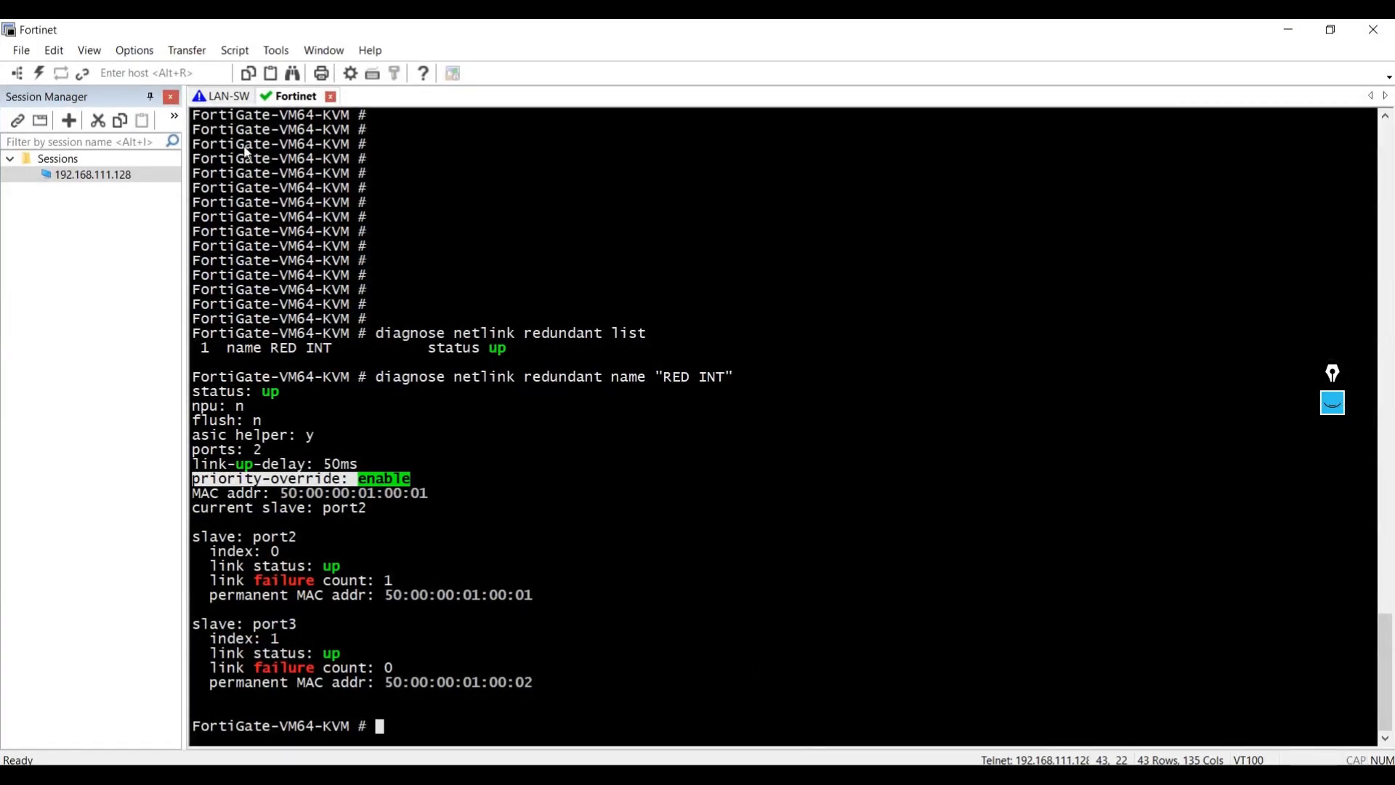
{"action": "left_click", "coordinate": [215, 96]}
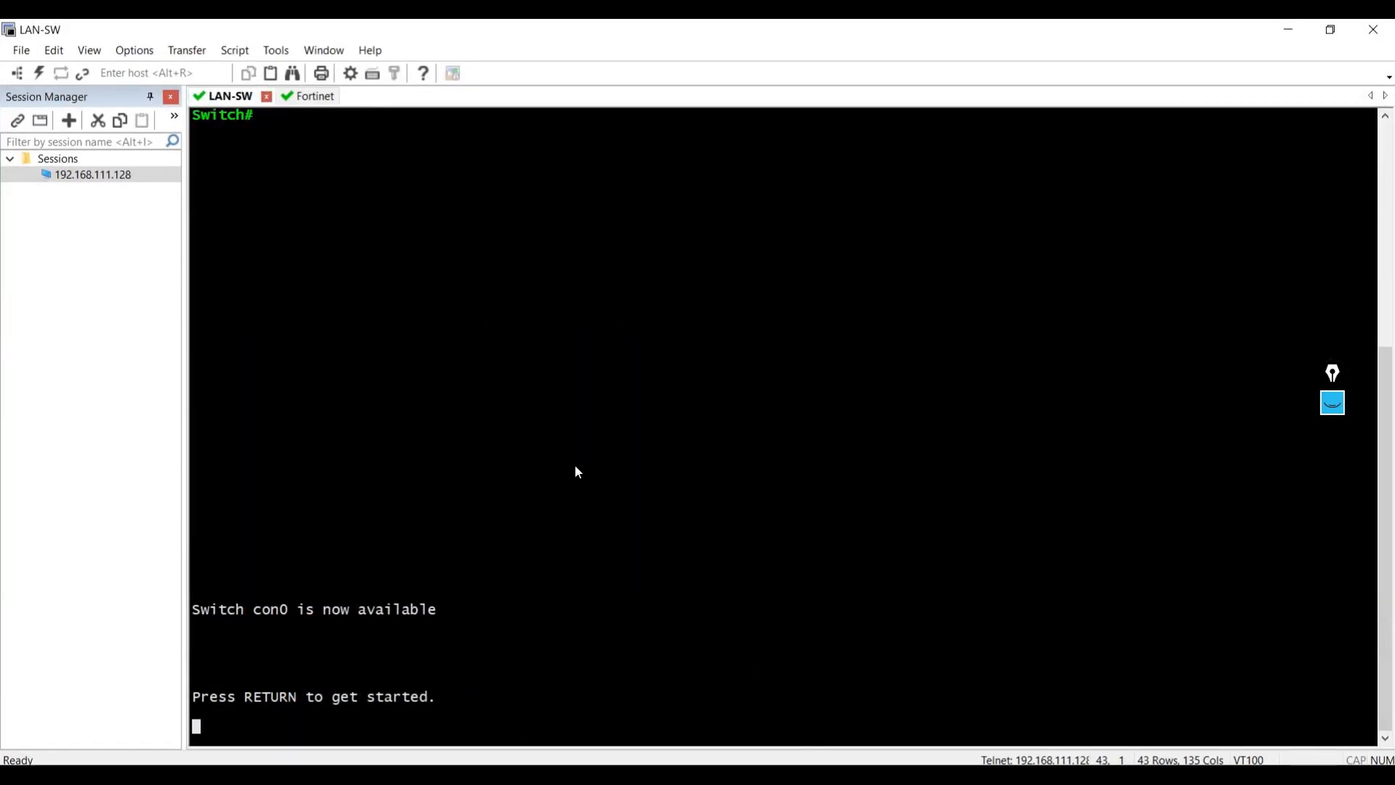
- Wake the LAN-SW console, shrink the terminal, and enter global configuration mode with en and config t
{"action": "key", "text": "Return"}
{"action": "key", "text": "Return"}
{"action": "key", "text": "Return"}
{"action": "key", "text": "Return"}
{"action": "key", "text": "Return"}
{"action": "key", "text": "Return"}
{"action": "key", "text": "Return"}
{"action": "key", "text": "Return"}
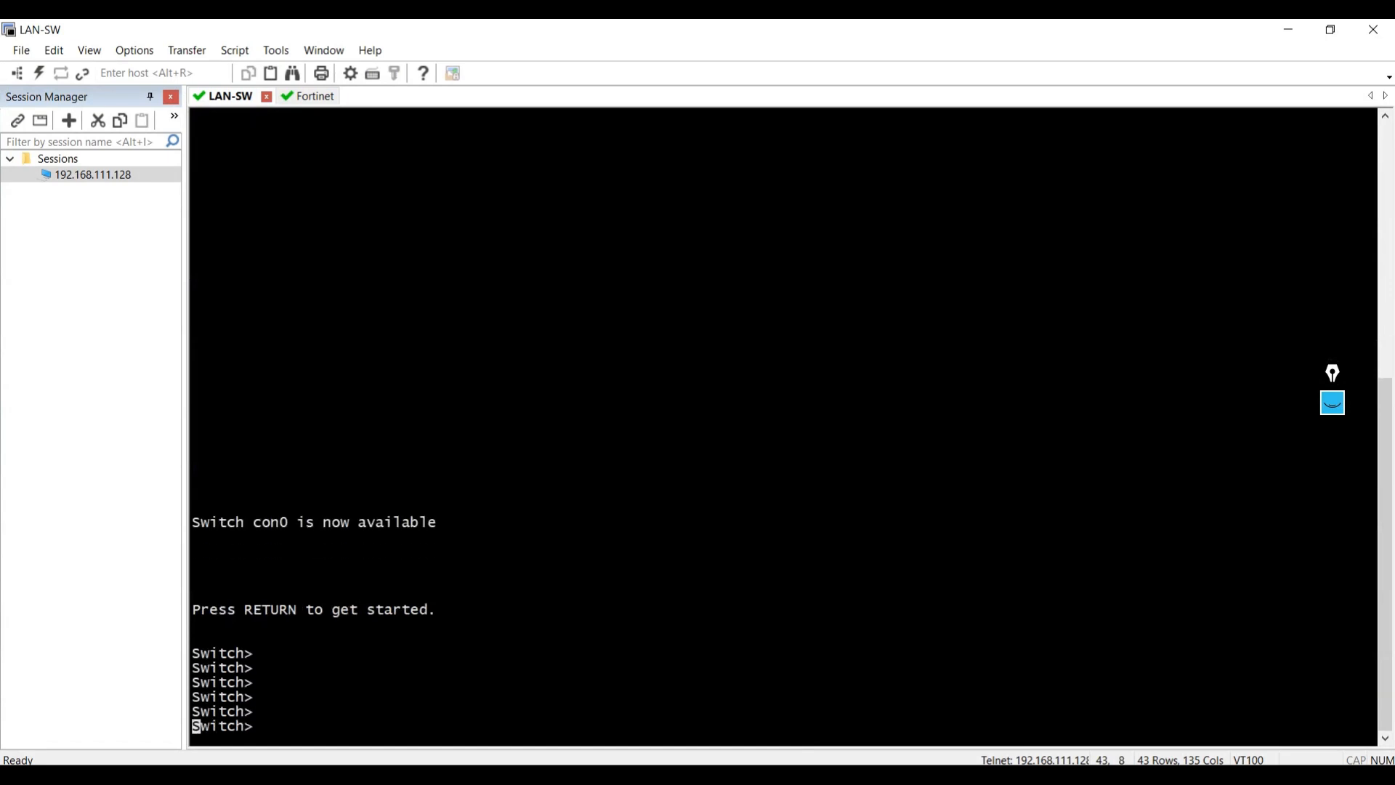
{"action": "left_click_drag", "start_coordinate": [818, 32], "coordinate": [771, 481]}
{"action": "type", "text": "en"}
{"action": "key", "text": "Return"}
{"action": "type", "text": "config t"}
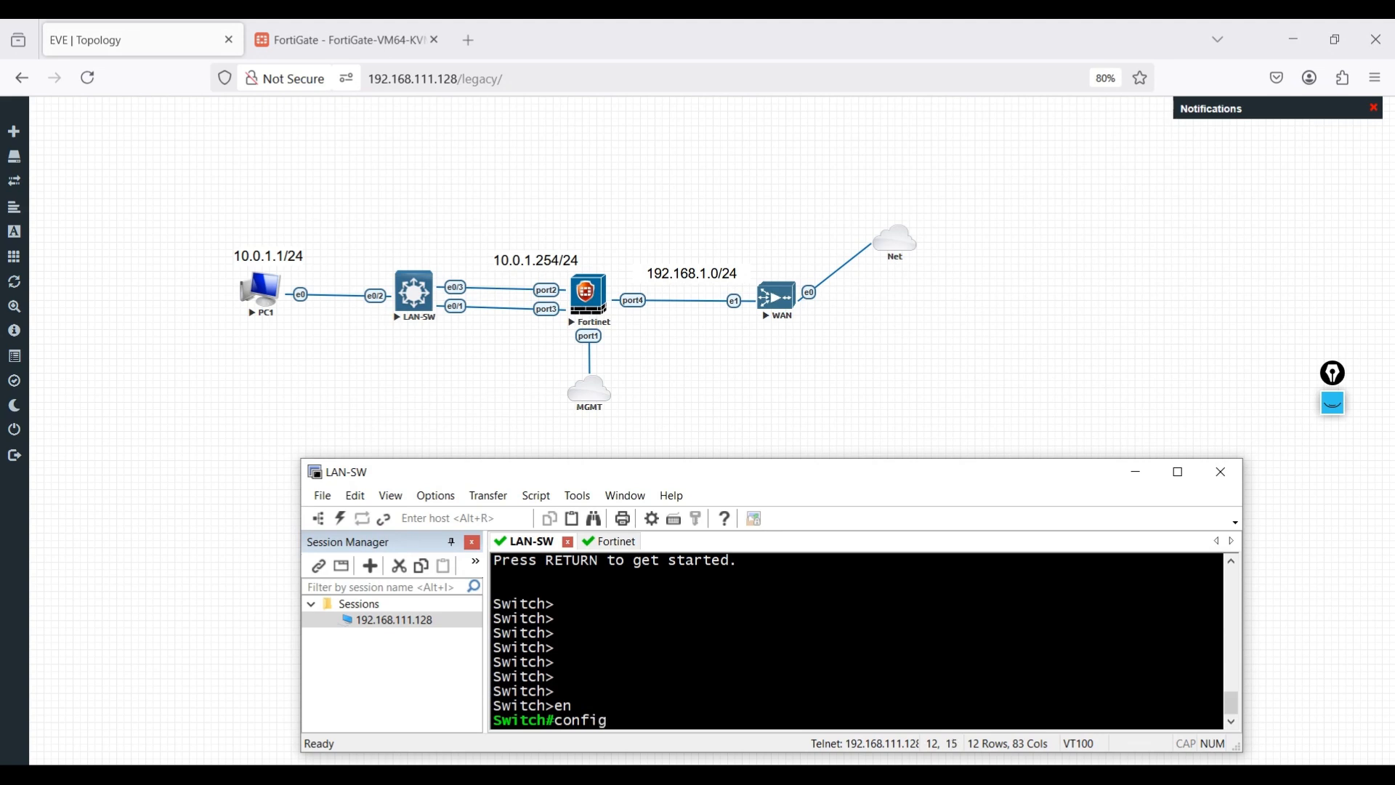
{"action": "key", "text": "Tab"}
{"action": "key", "text": "Return"}
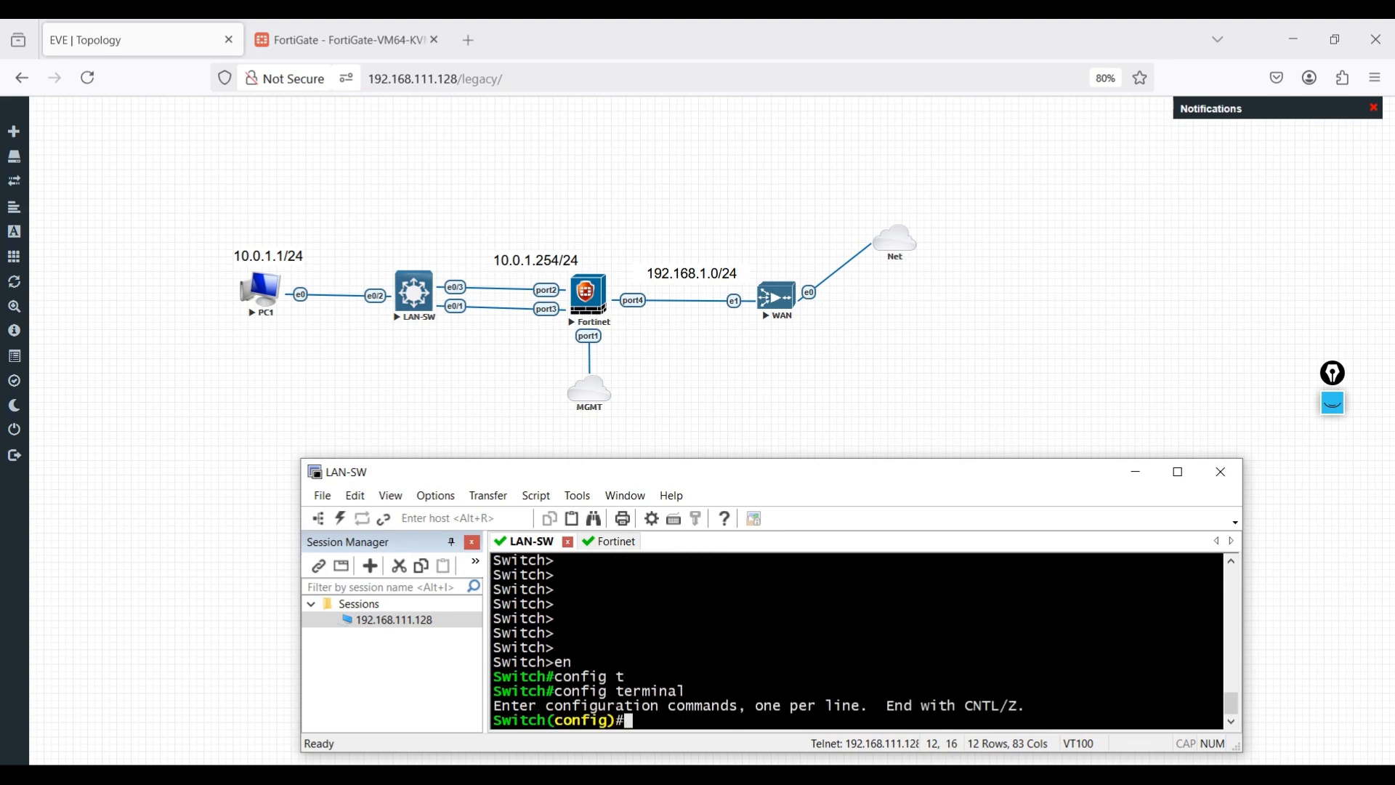
- Select the interface range Ethernet e0/3,e0/1, correcting the mistyped port separator
{"action": "type", "text": "inter"}
{"action": "key", "text": "Tab"}
{"action": "type", "text": "ran"}
{"action": "key", "text": "Tab"}
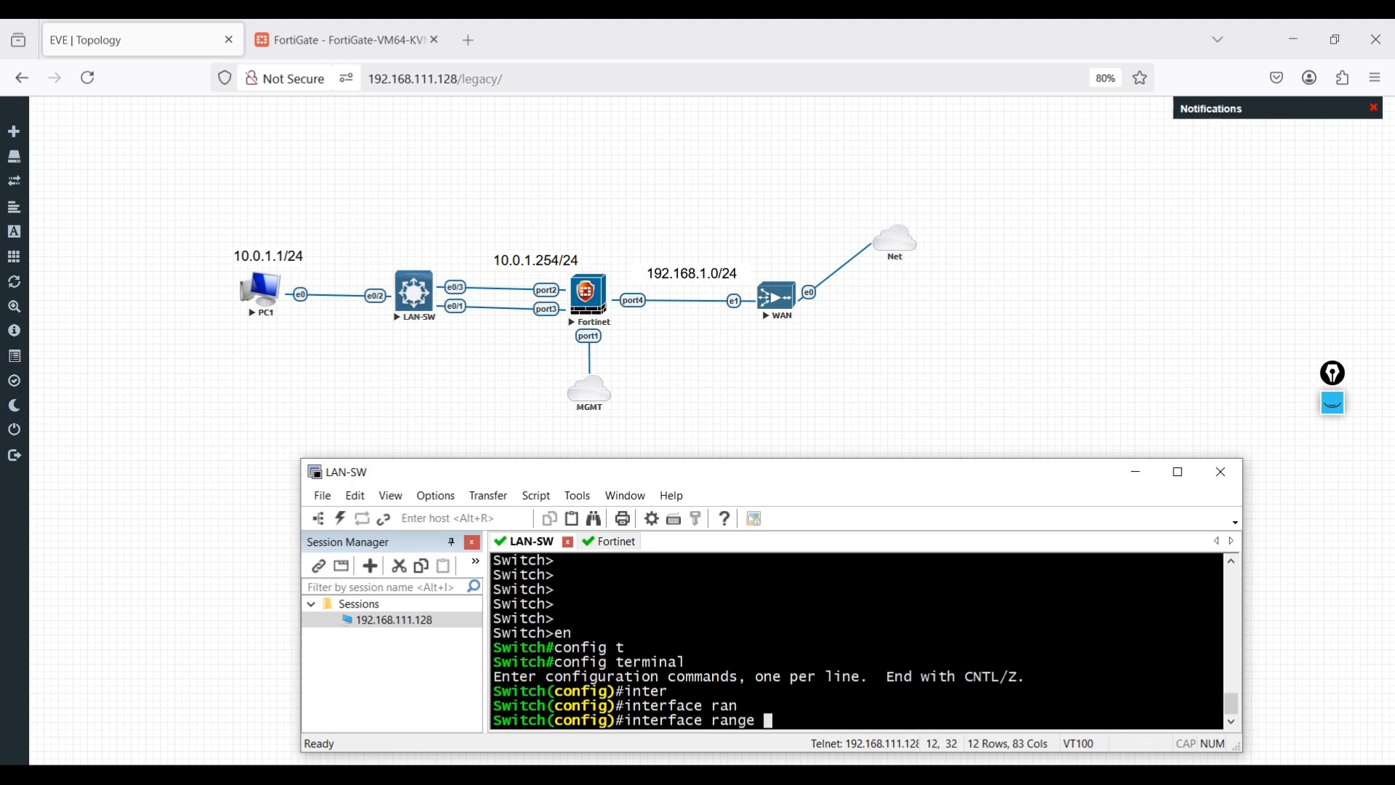
{"action": "type", "text": "eth"}
{"action": "key", "text": "Tab"}
{"action": "type", "text": "0"}
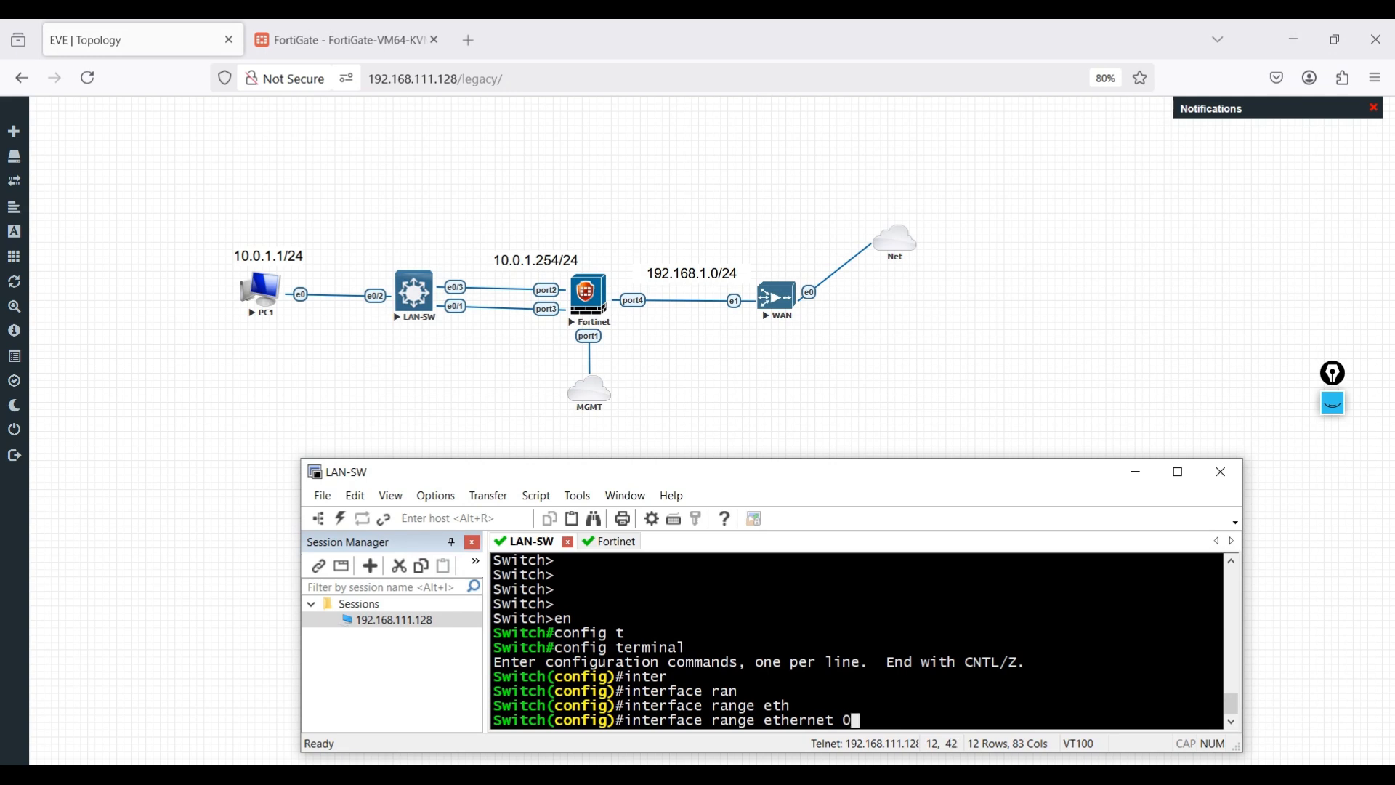
{"action": "type", "text": "/3.e0/1"}
{"action": "key", "text": "Return"}
{"action": "key", "text": "Up"}
{"action": "key", "text": "BackSpace"}
{"action": "key", "text": "BackSpace"}
{"action": "key", "text": "BackSpace"}
{"action": "key", "text": "BackSpace"}
{"action": "key", "text": "BackSpace"}
{"action": "type", "text": ",e0/1"}
{"action": "key", "text": "Return"}
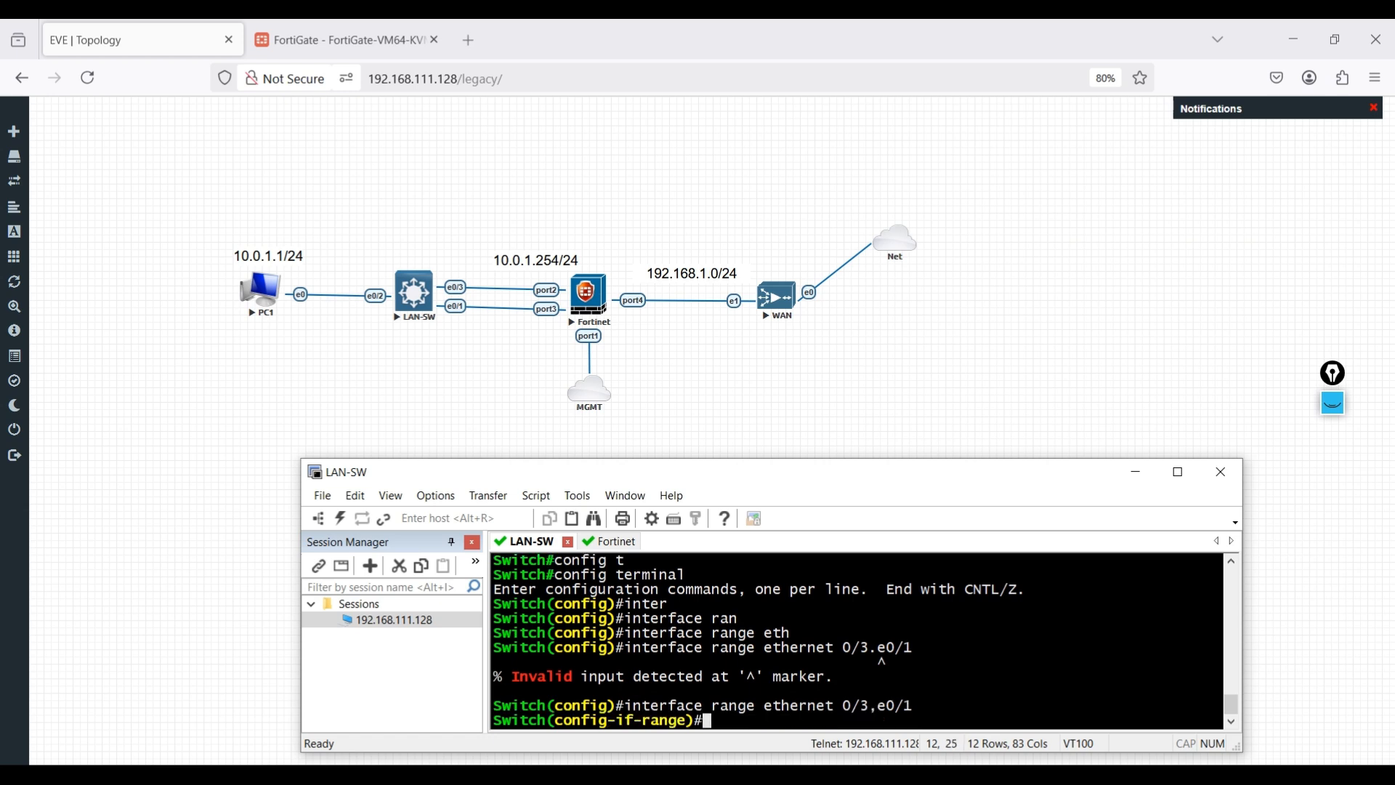
- Set switchport trunk encapsulation to dot1q on both ports
{"action": "type", "text": "switc"}
{"action": "key", "text": "Tab"}
{"action": "type", "text": "tr"}
{"action": "key", "text": "Tab"}
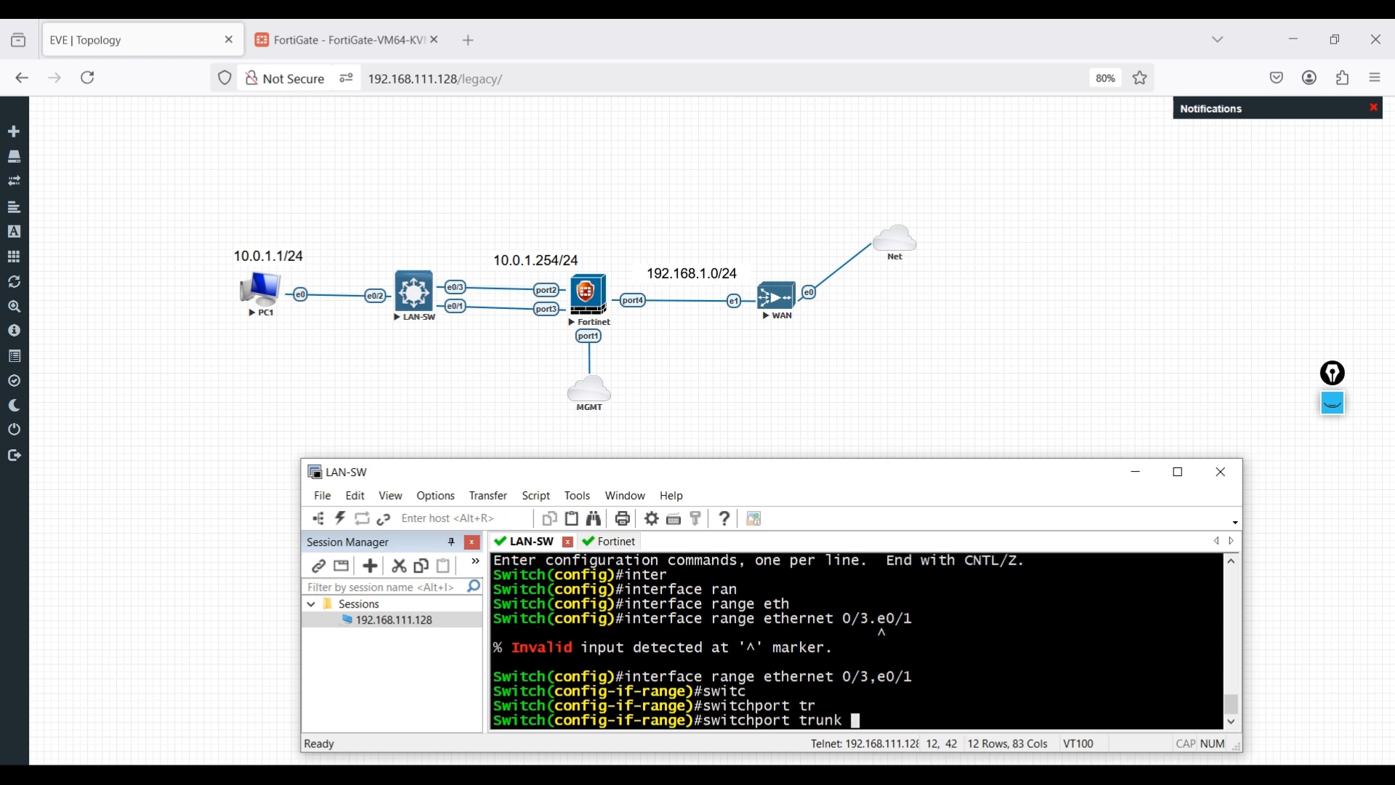
{"action": "type", "text": "enc"}
{"action": "key", "text": "Tab"}
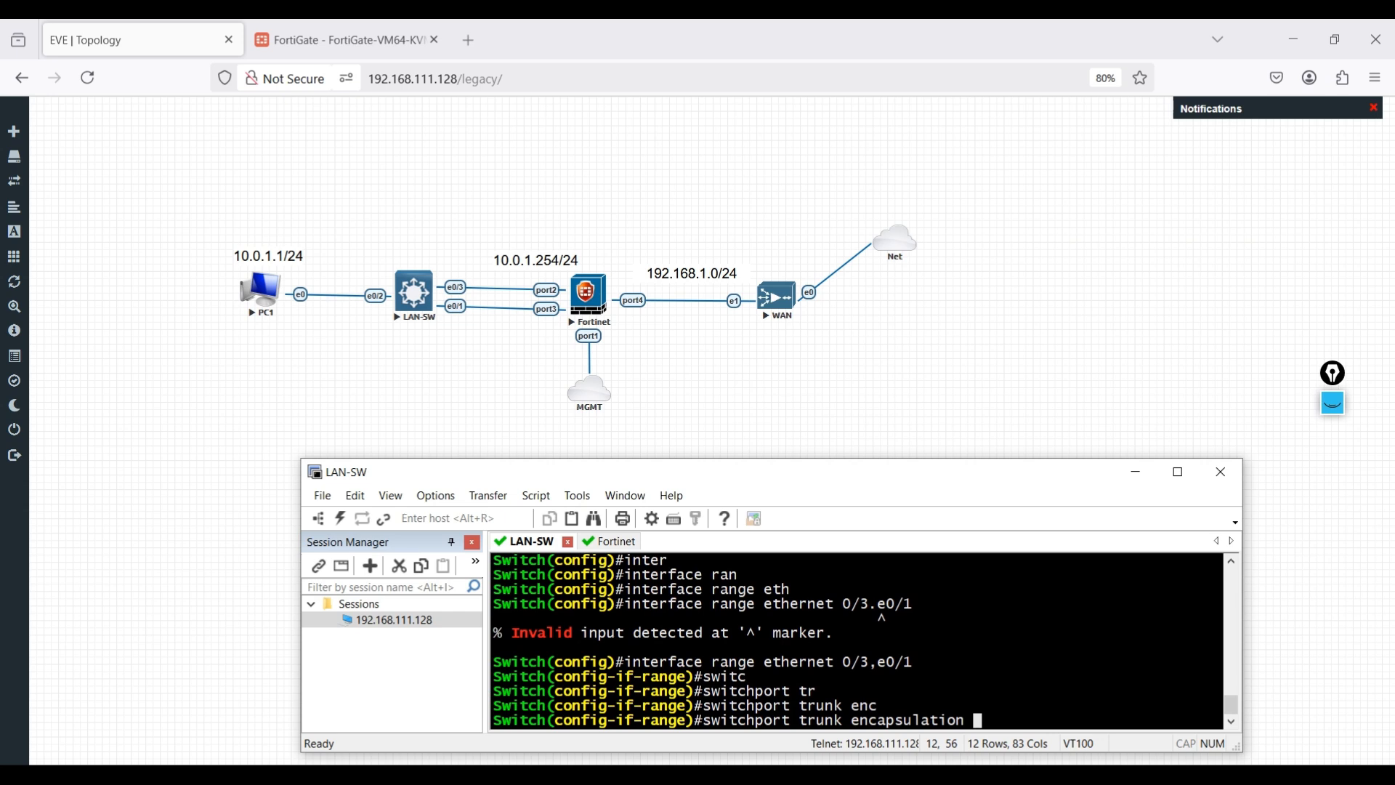
{"action": "type", "text": "dot"}
{"action": "key", "text": "Tab"}
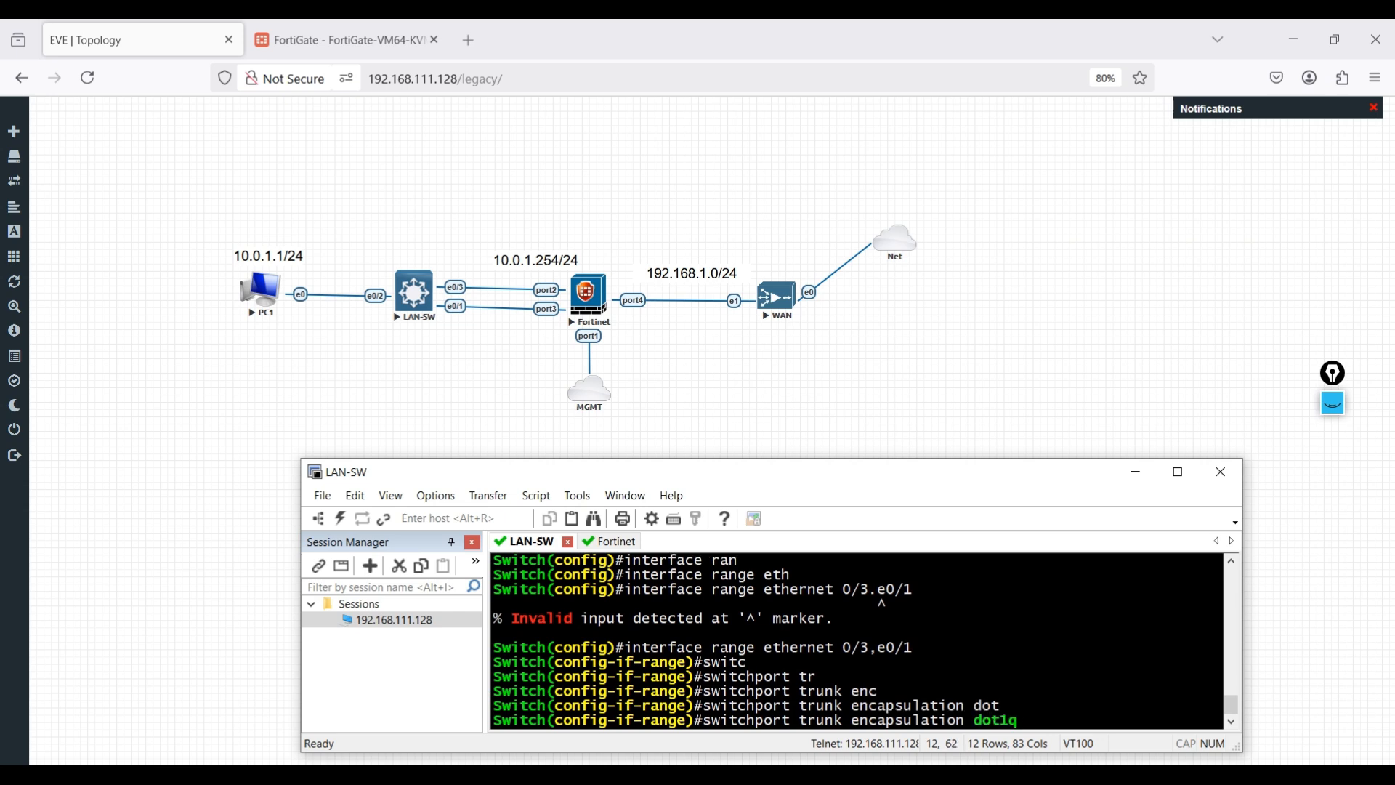
{"action": "key", "text": "Return"}
- Put ports e0/3 and e0/1 into switchport mode trunk
{"action": "type", "text": "switc"}
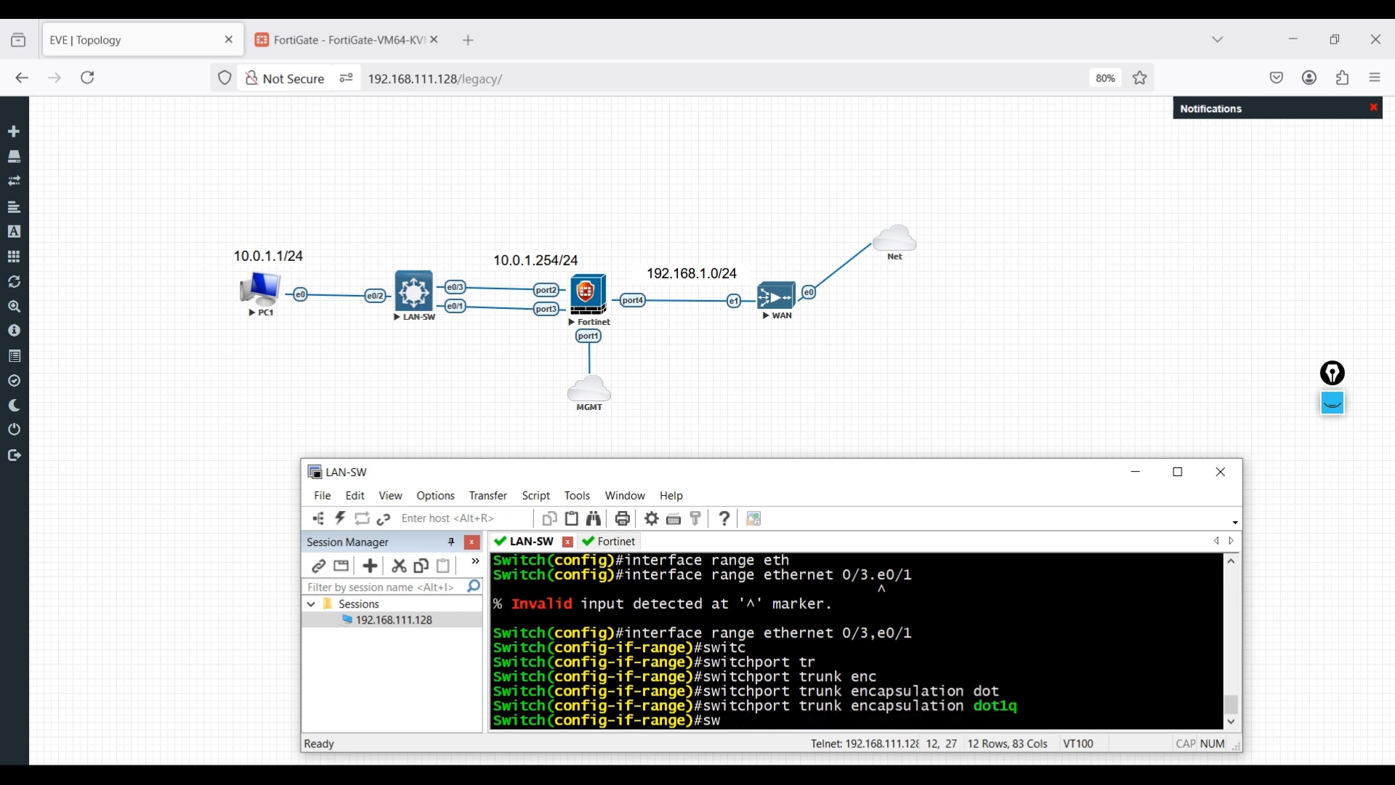
{"action": "key", "text": "Tab"}
{"action": "type", "text": "mod"}
{"action": "key", "text": "Tab"}
{"action": "type", "text": "tr"}
{"action": "key", "text": "Tab"}
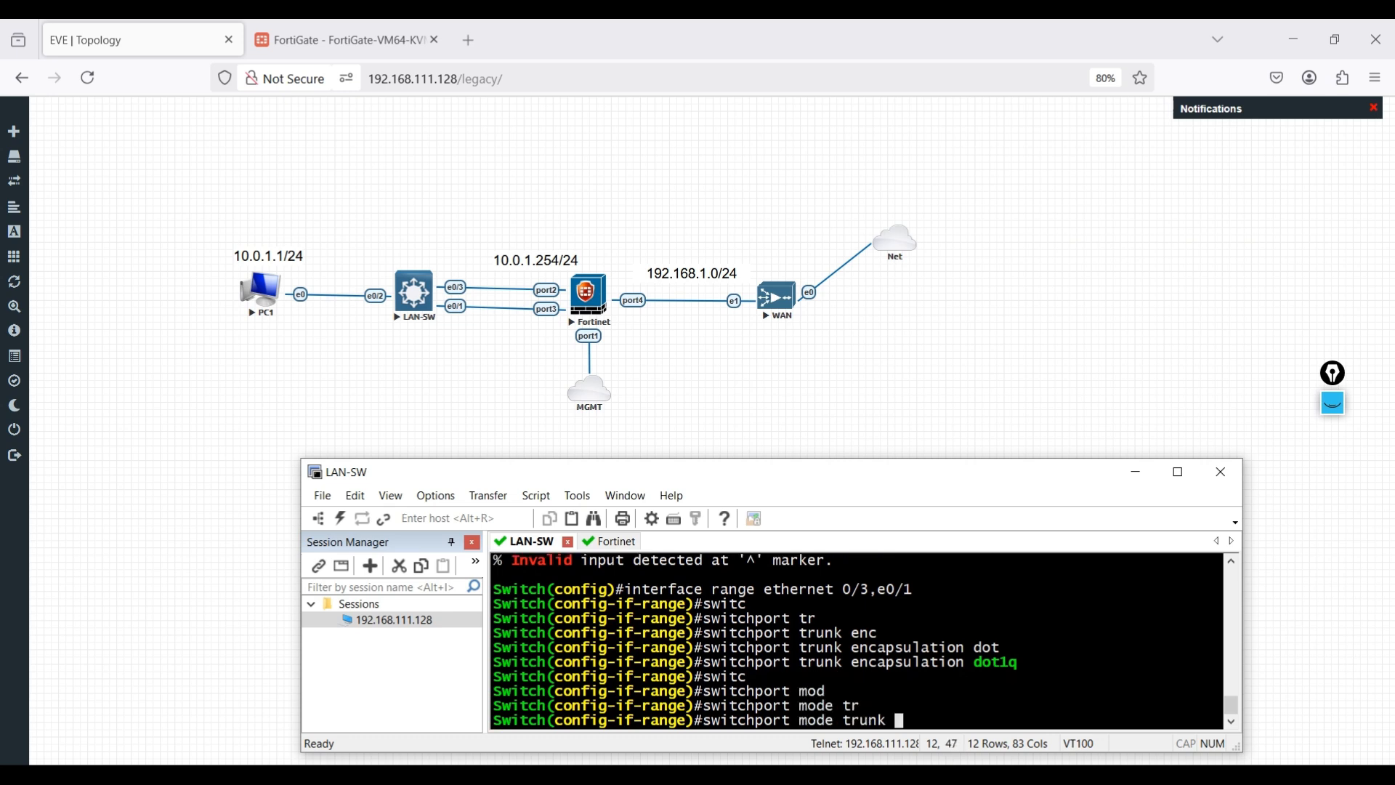
{"action": "key", "text": "Return"}
- Exit the interface range, save the switch config with do wr, and return to PC1's ping console
{"action": "type", "text": "exit"}
{"action": "key", "text": "Return"}
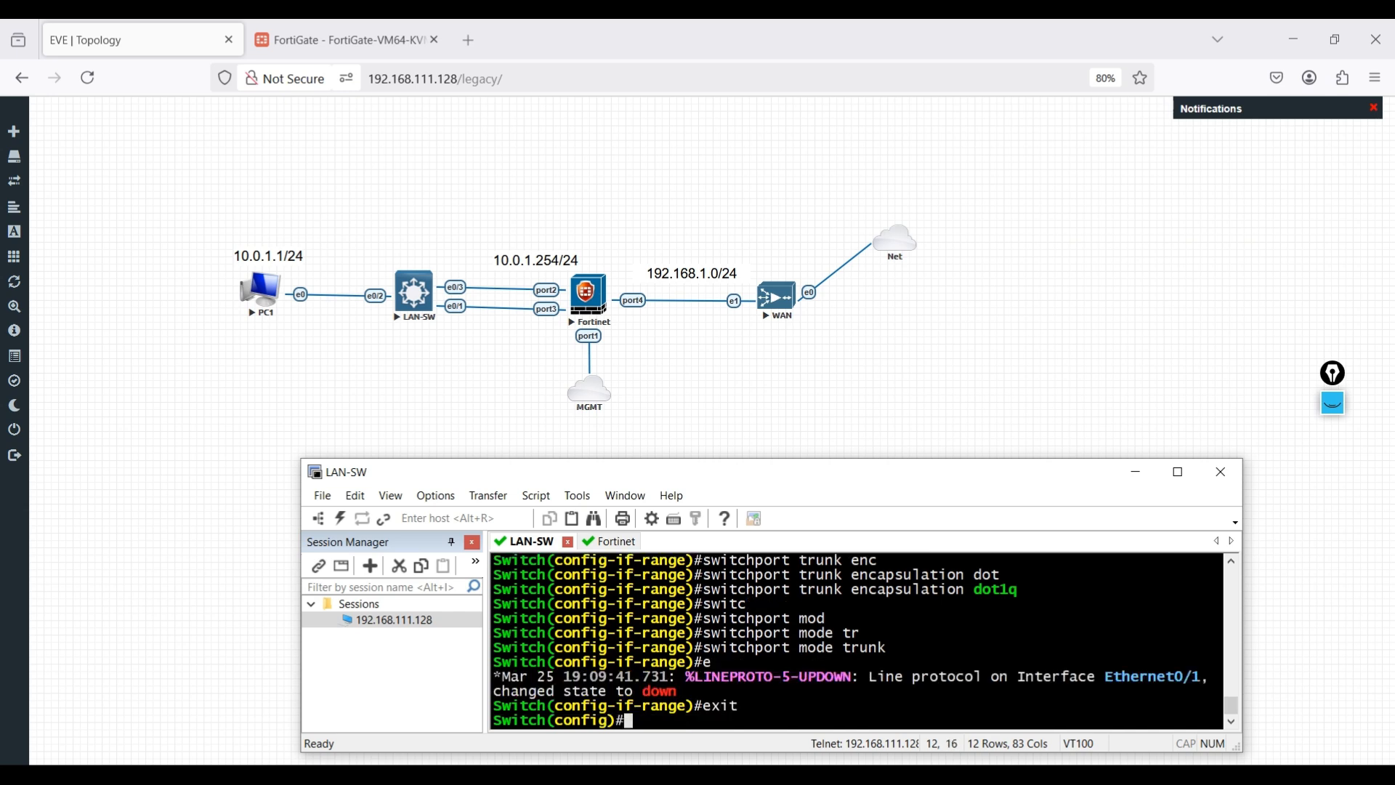
{"action": "type", "text": "do wr"}
{"action": "key", "text": "Return"}
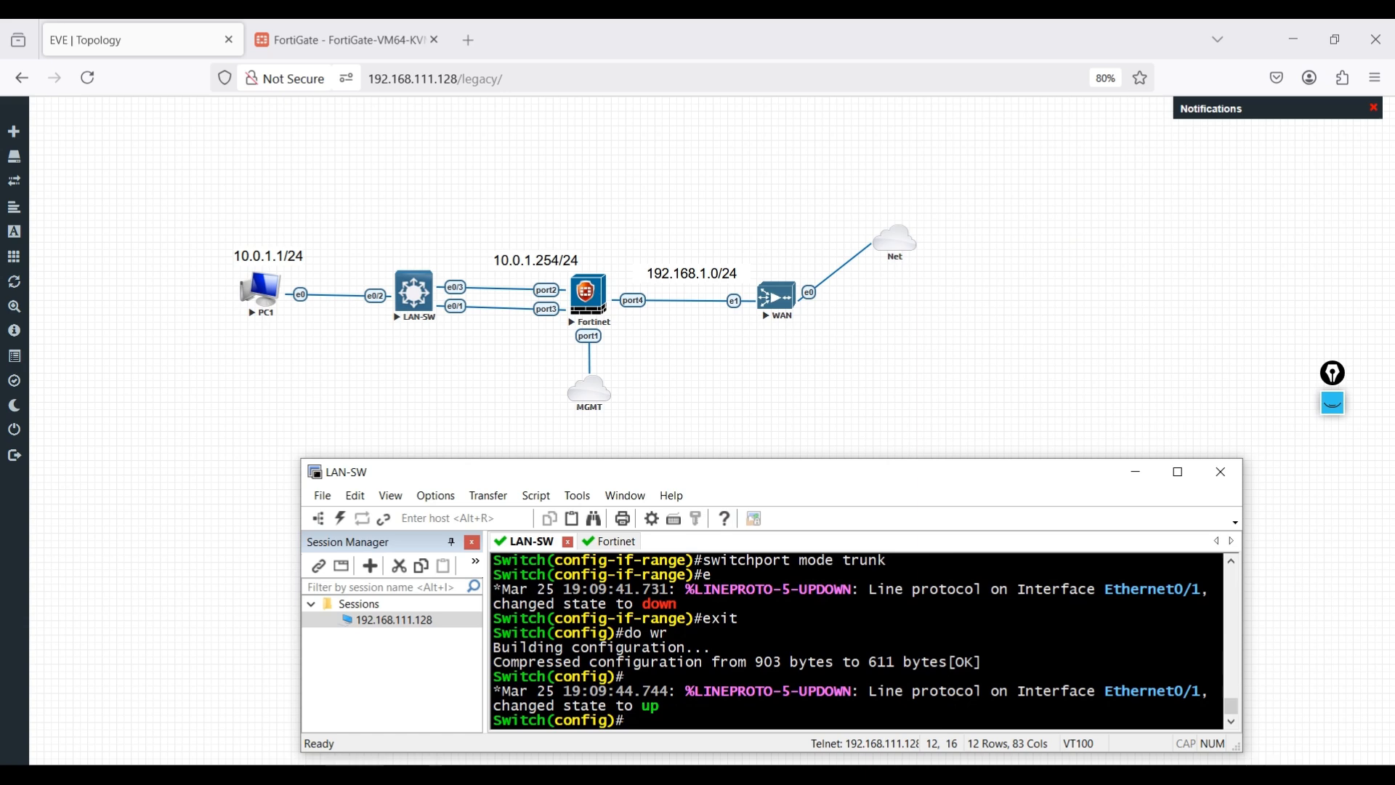
{"action": "key", "text": "alt+Tab"}
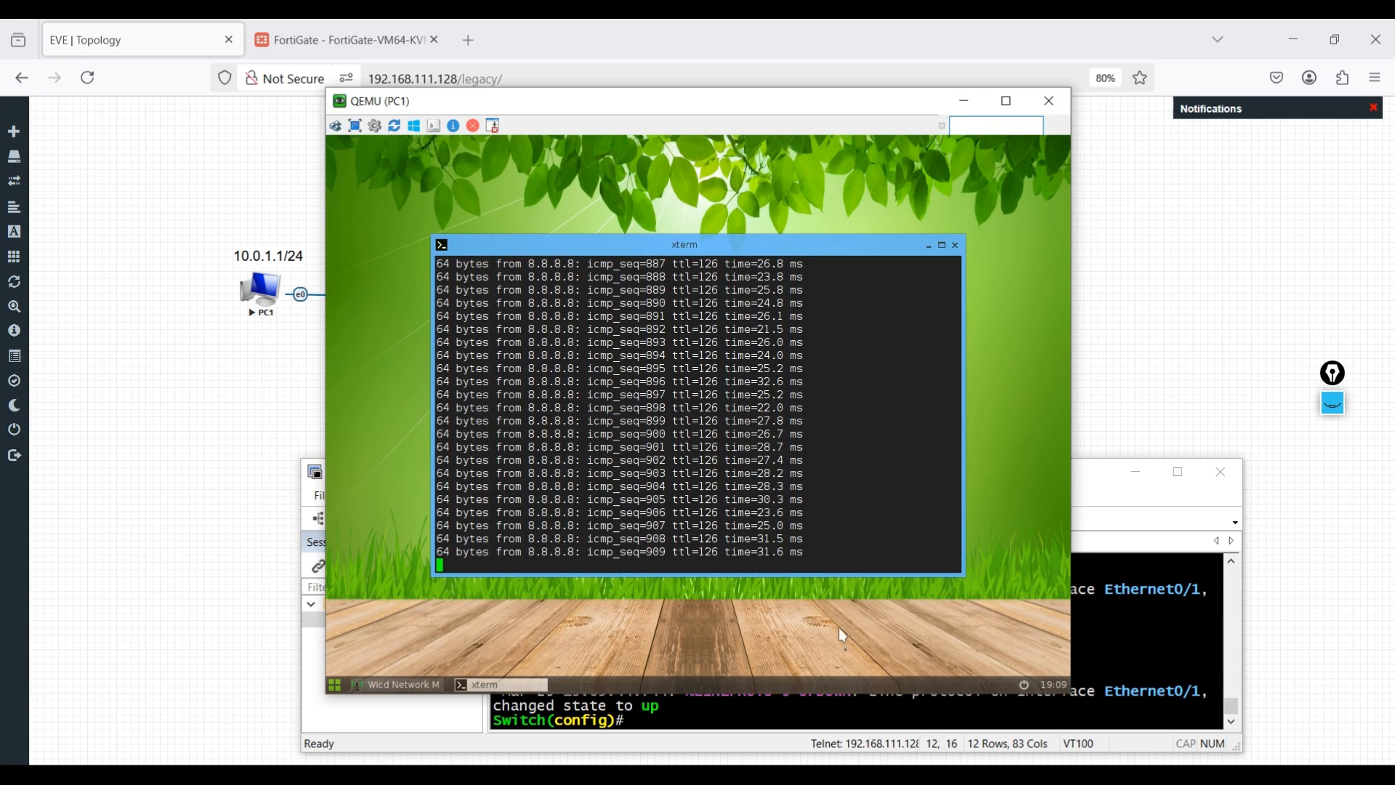
- Restore both Wireshark captures, inspect ping request packet 2663, then bring PC1's QEMU console forward
{"action": "left_click", "coordinate": [916, 774]}
{"action": "left_click", "coordinate": [820, 702]}
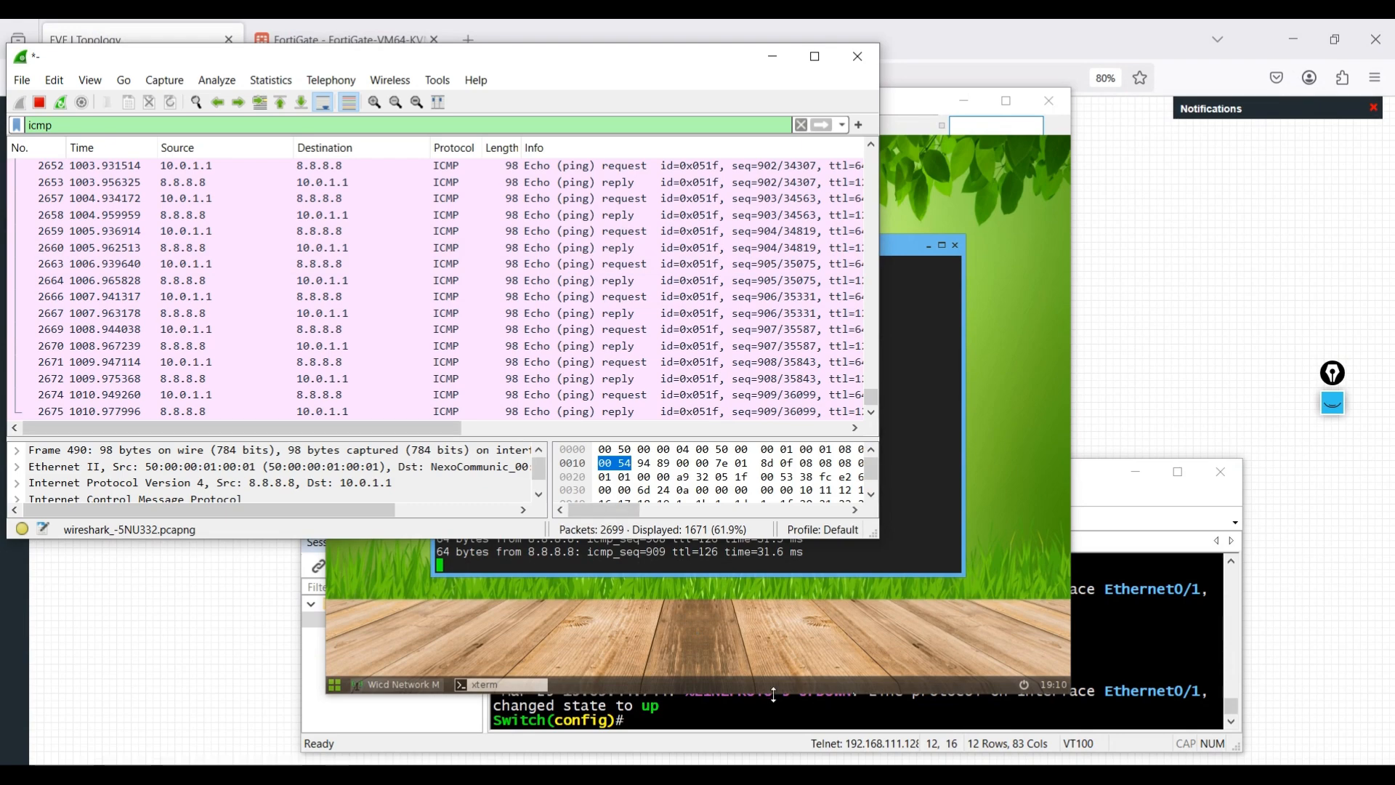
{"action": "left_click", "coordinate": [916, 775]}
{"action": "left_click", "coordinate": [1017, 701]}
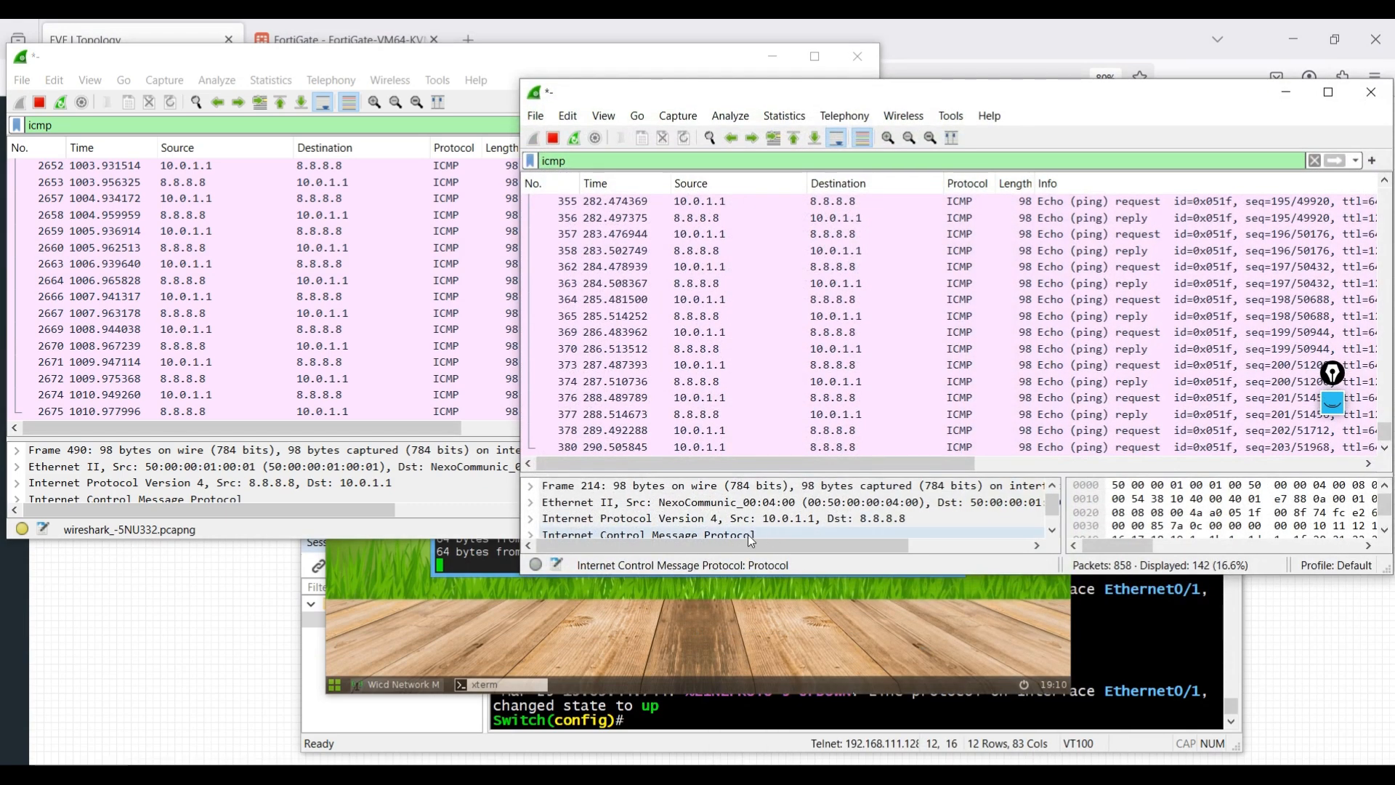
{"action": "left_click", "coordinate": [425, 266]}
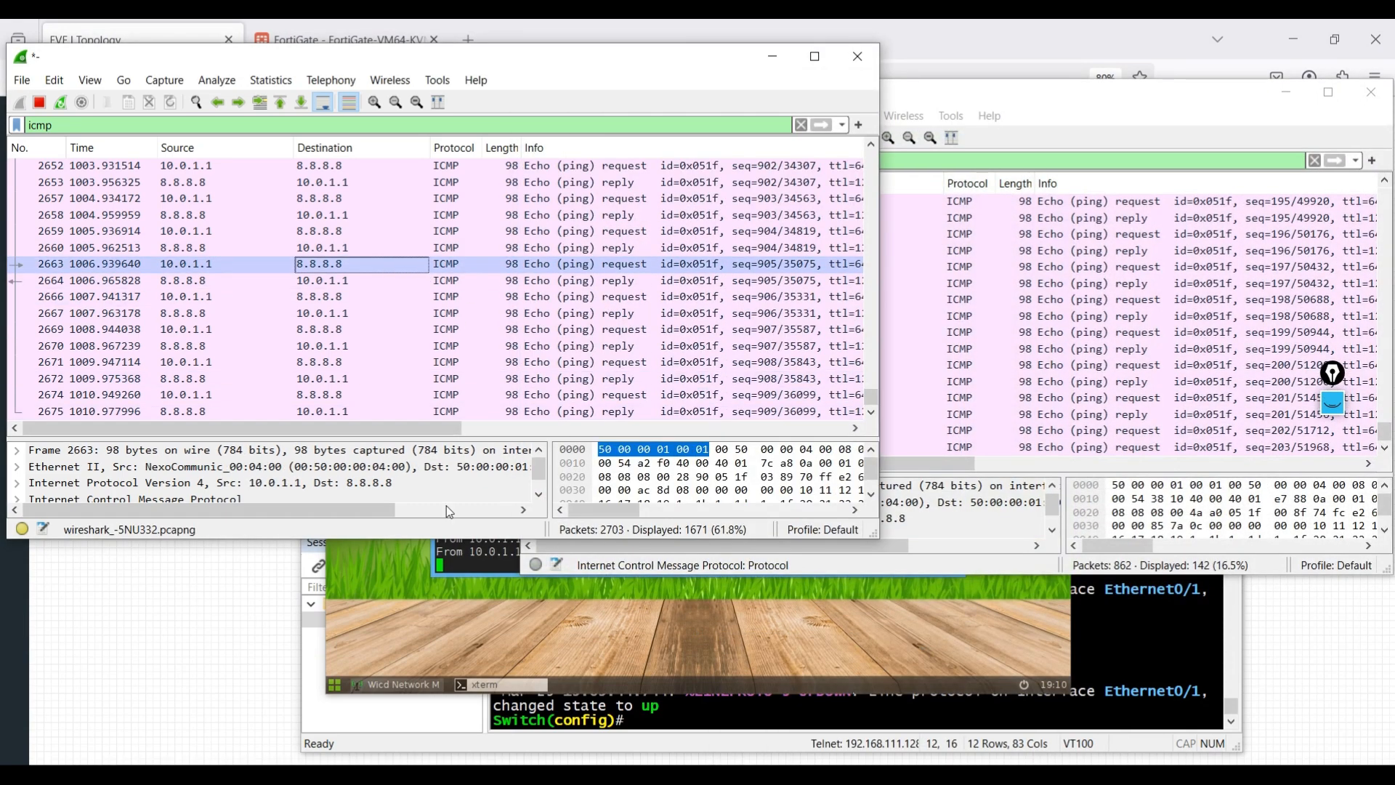
{"action": "left_click", "coordinate": [760, 623]}
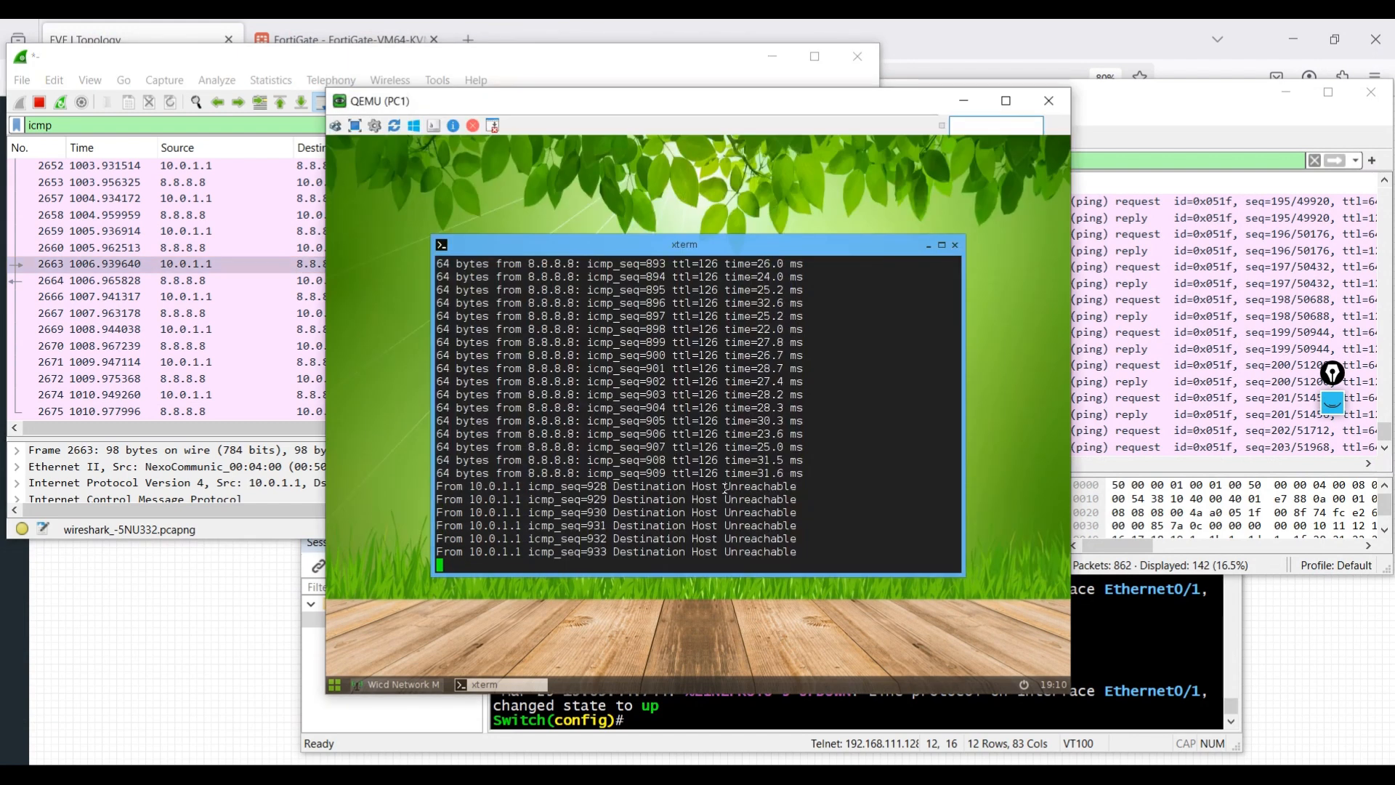